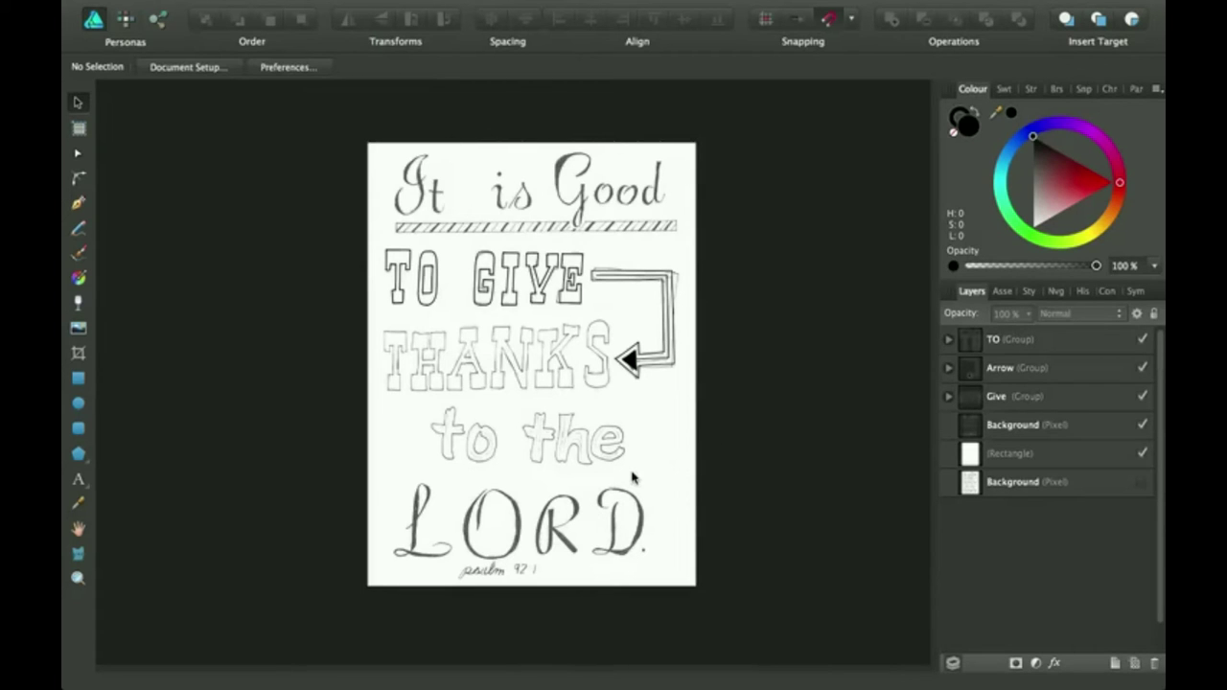
- Pan around the canvas, briefly hiding and then showing the sketched background lettering
{"action": "scroll", "coordinate": [632, 476], "scroll_direction": "up", "scroll_amount": 2}
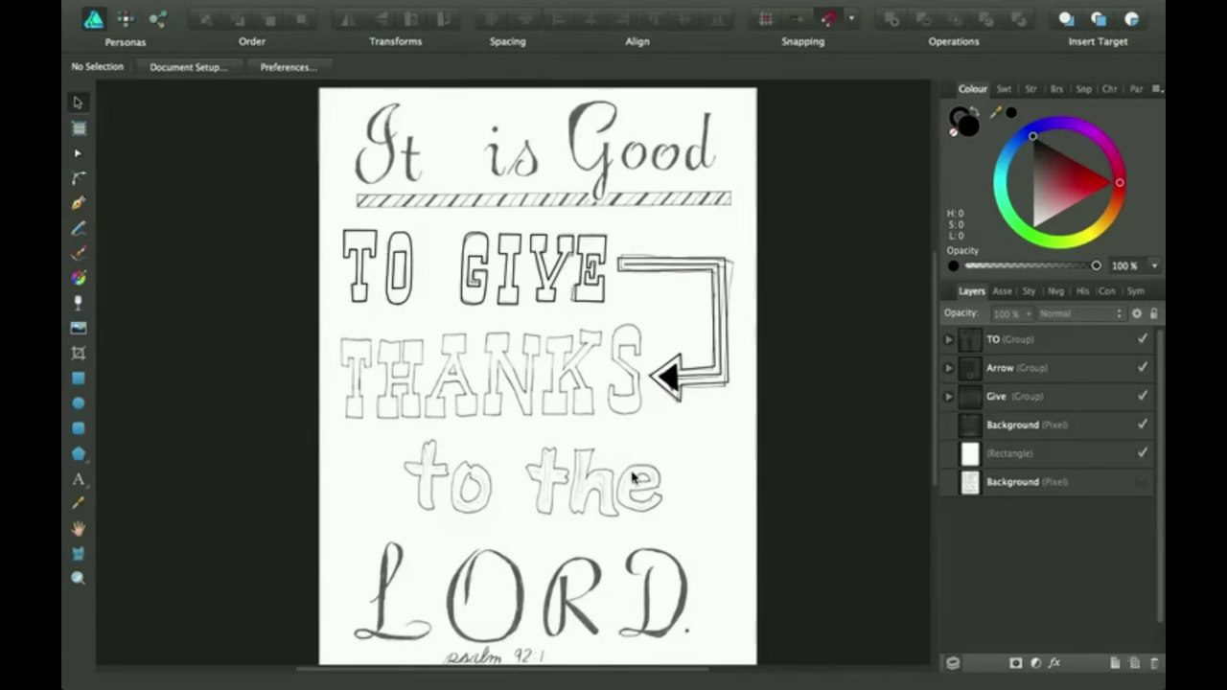
{"action": "scroll", "coordinate": [632, 477], "scroll_direction": "down", "scroll_amount": 2}
{"action": "scroll", "coordinate": [621, 484], "scroll_direction": "right", "scroll_amount": 1}
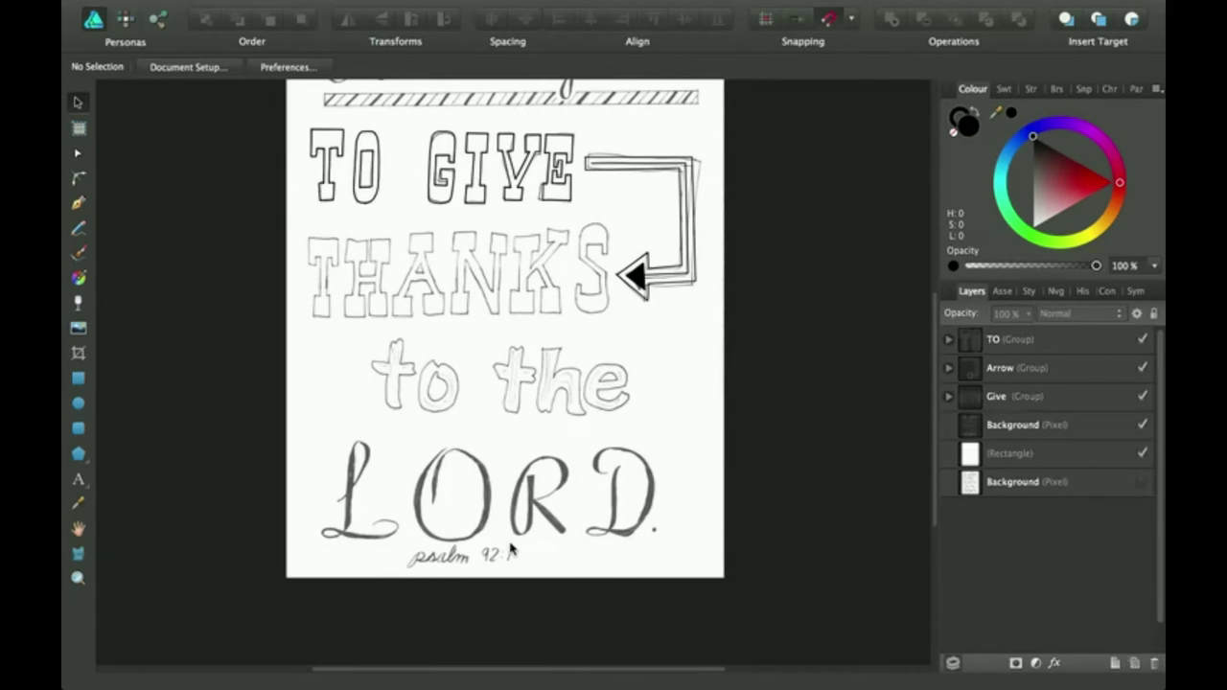
{"action": "scroll", "coordinate": [564, 518], "scroll_direction": "up", "scroll_amount": 1}
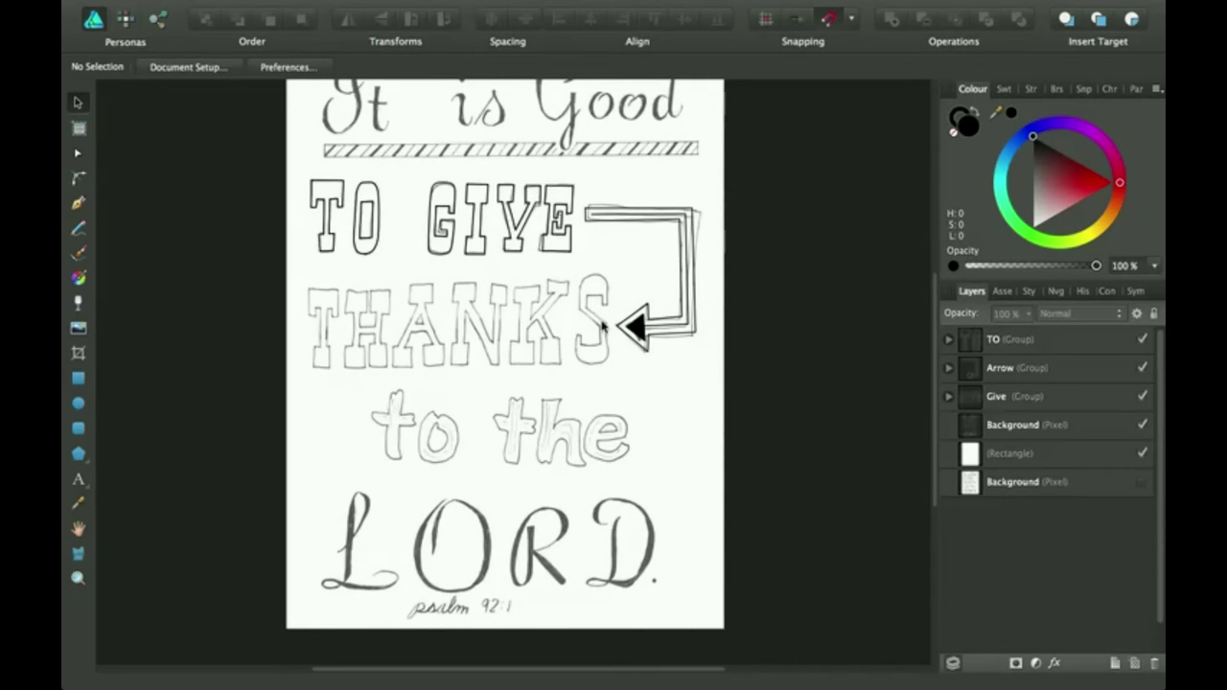
{"action": "scroll", "coordinate": [549, 510], "scroll_direction": "up", "scroll_amount": 1}
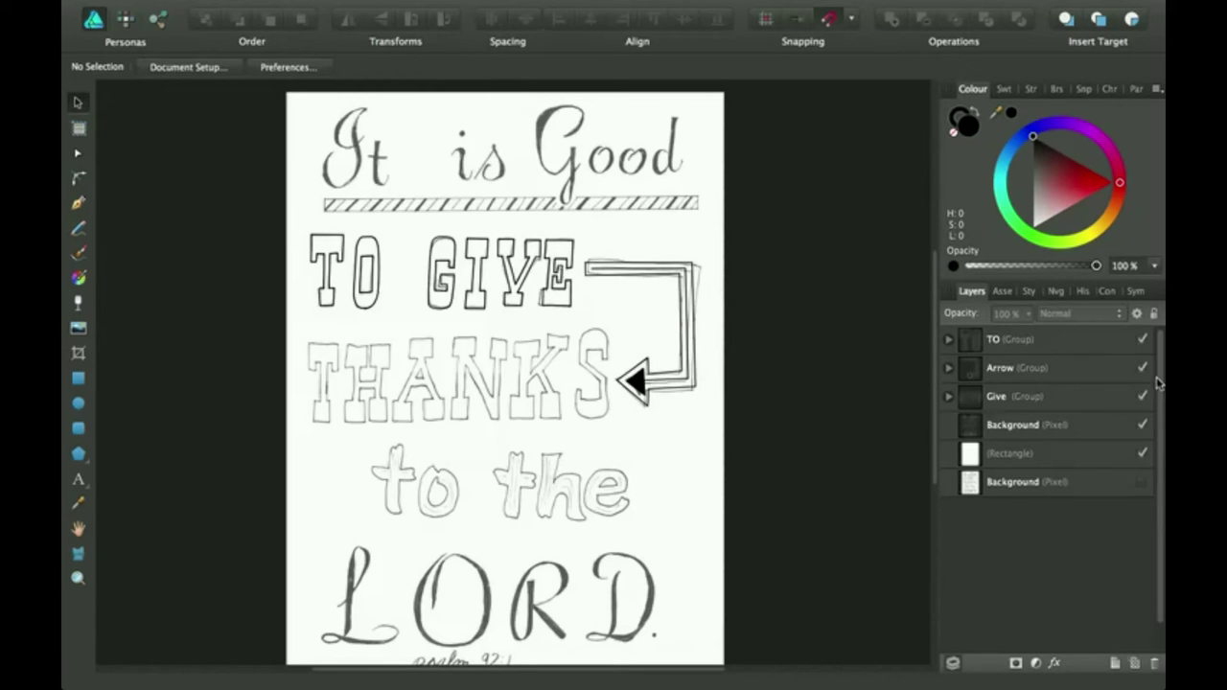
{"action": "left_click", "coordinate": [1143, 427]}
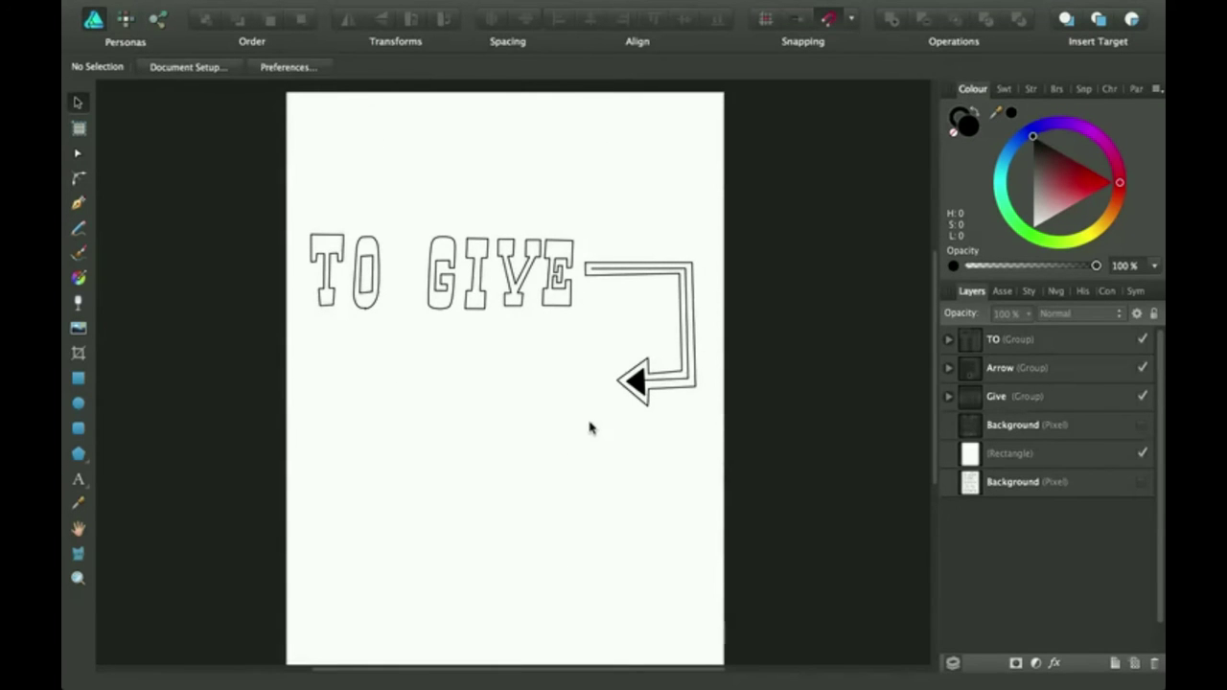
{"action": "left_click", "coordinate": [1143, 425]}
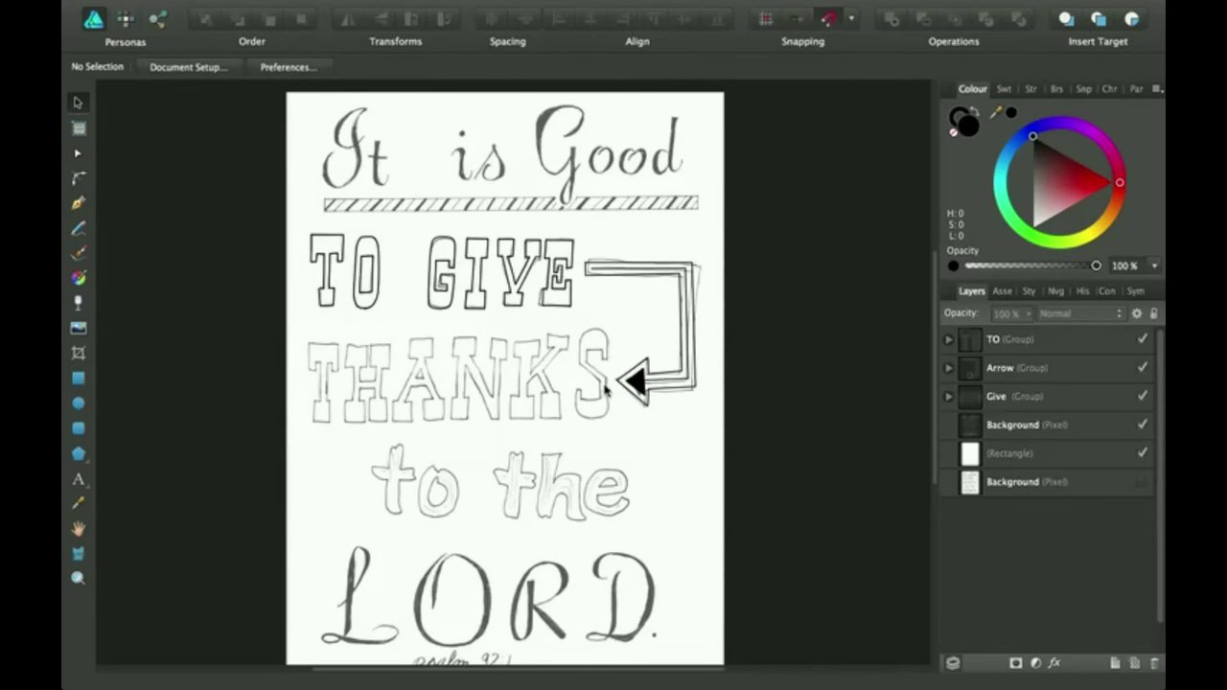
{"action": "scroll", "coordinate": [388, 372], "scroll_direction": "left", "scroll_amount": 3}
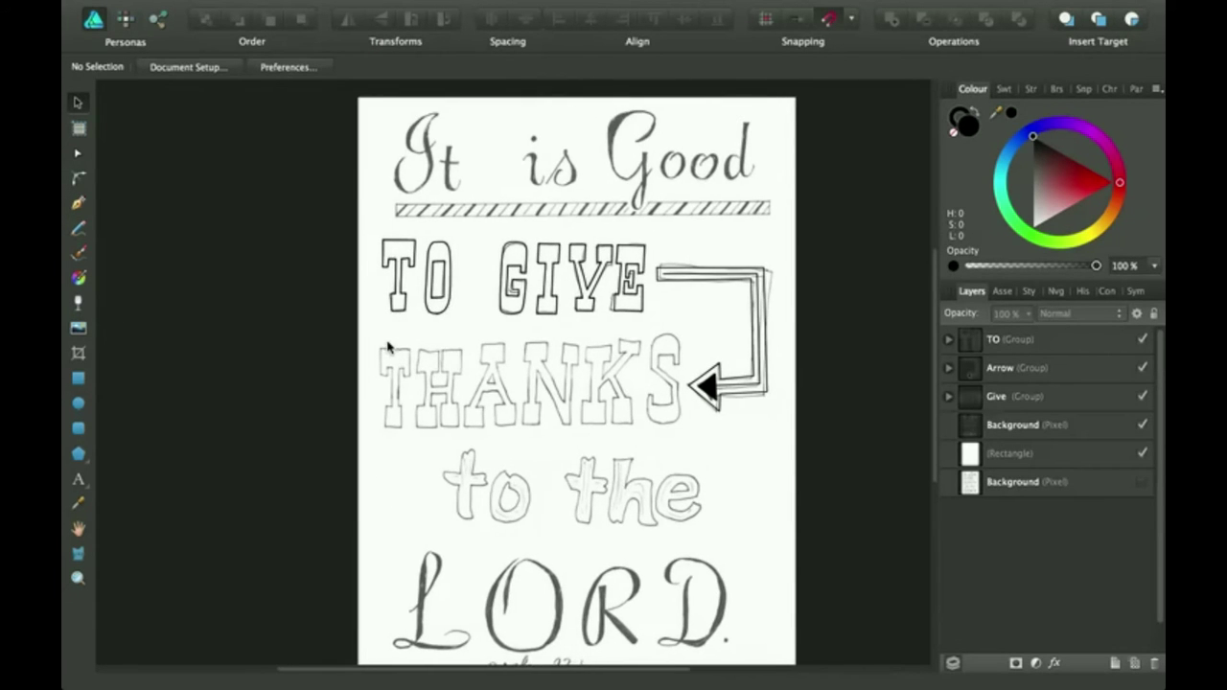
{"action": "scroll", "coordinate": [572, 410], "scroll_direction": "down", "scroll_amount": 3}
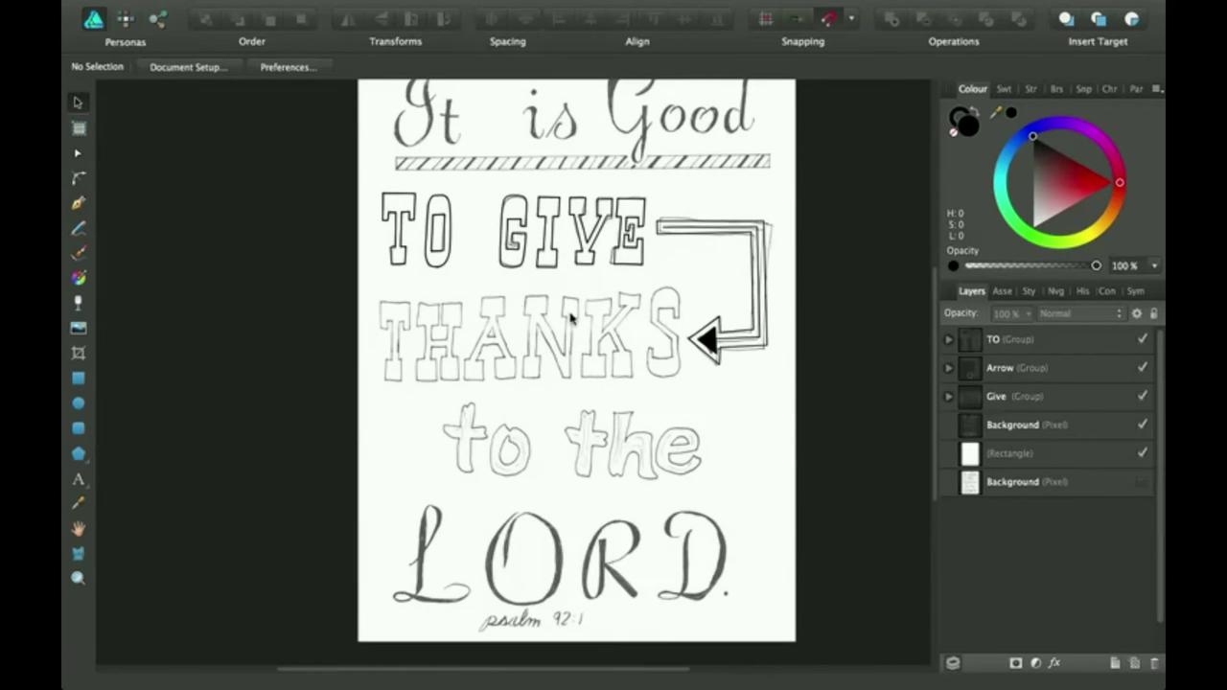
{"action": "scroll", "coordinate": [677, 414], "scroll_direction": "up", "scroll_amount": 3}
{"action": "scroll", "coordinate": [677, 415], "scroll_direction": "right", "scroll_amount": 3}
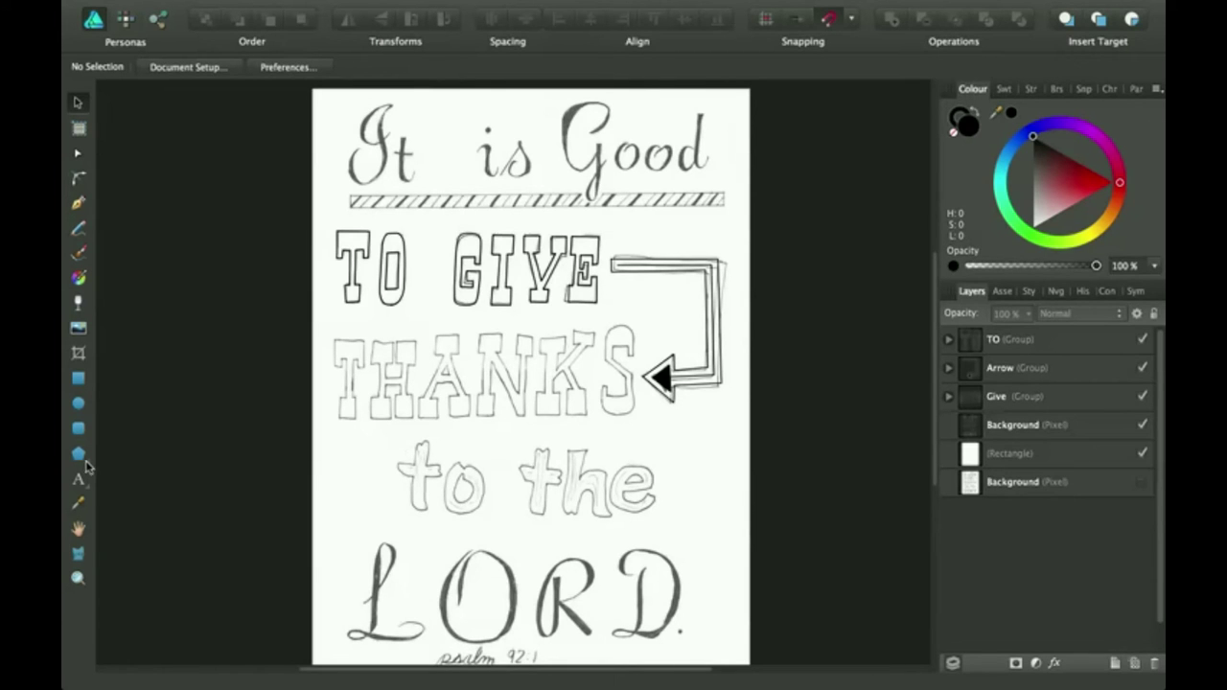
- Browse the shape tool flyout, then switch to the Pen tool
{"action": "left_click_drag", "start_coordinate": [87, 467], "coordinate": [148, 362]}
{"action": "left_click_drag", "start_coordinate": [85, 469], "coordinate": [169, 441]}
{"action": "left_click_drag", "start_coordinate": [87, 460], "coordinate": [297, 535]}
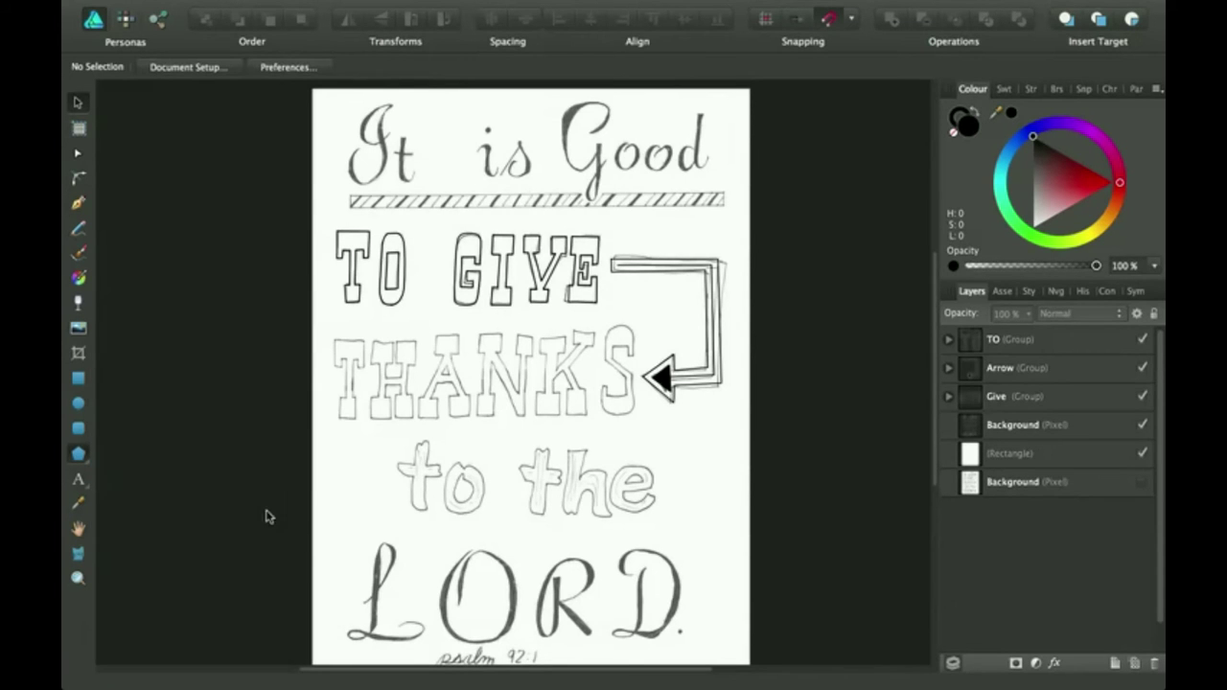
{"action": "left_click", "coordinate": [80, 205]}
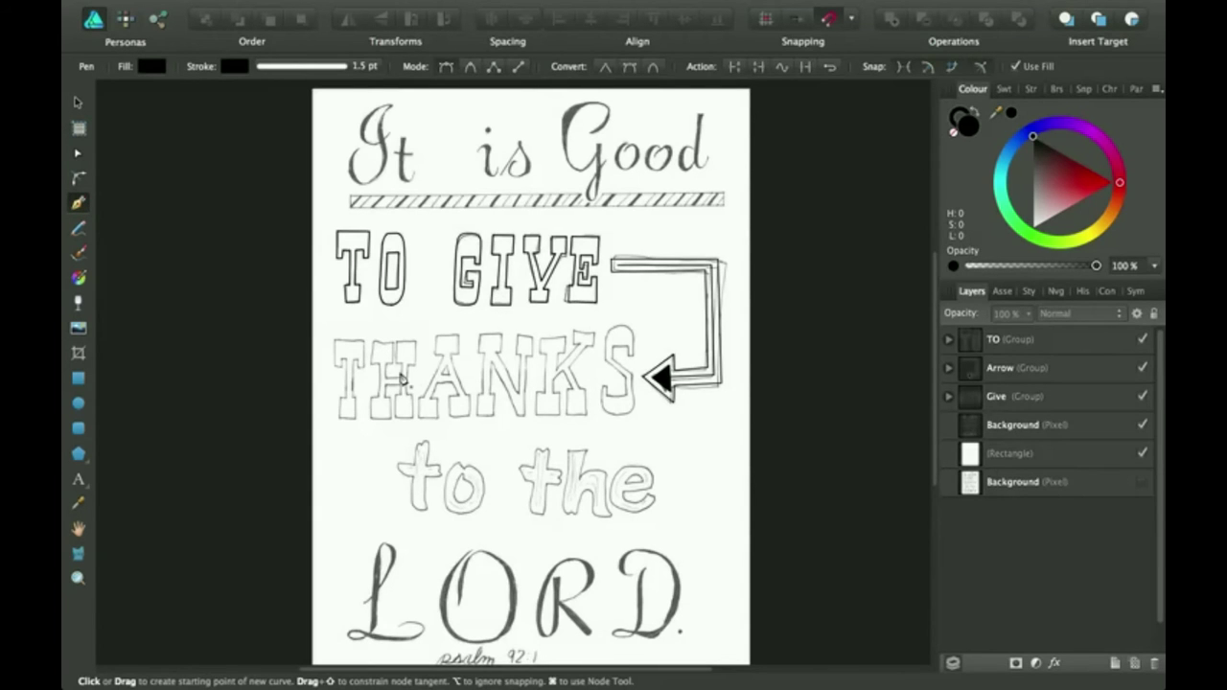
{"action": "scroll", "coordinate": [402, 380], "scroll_direction": "right", "scroll_amount": 1}
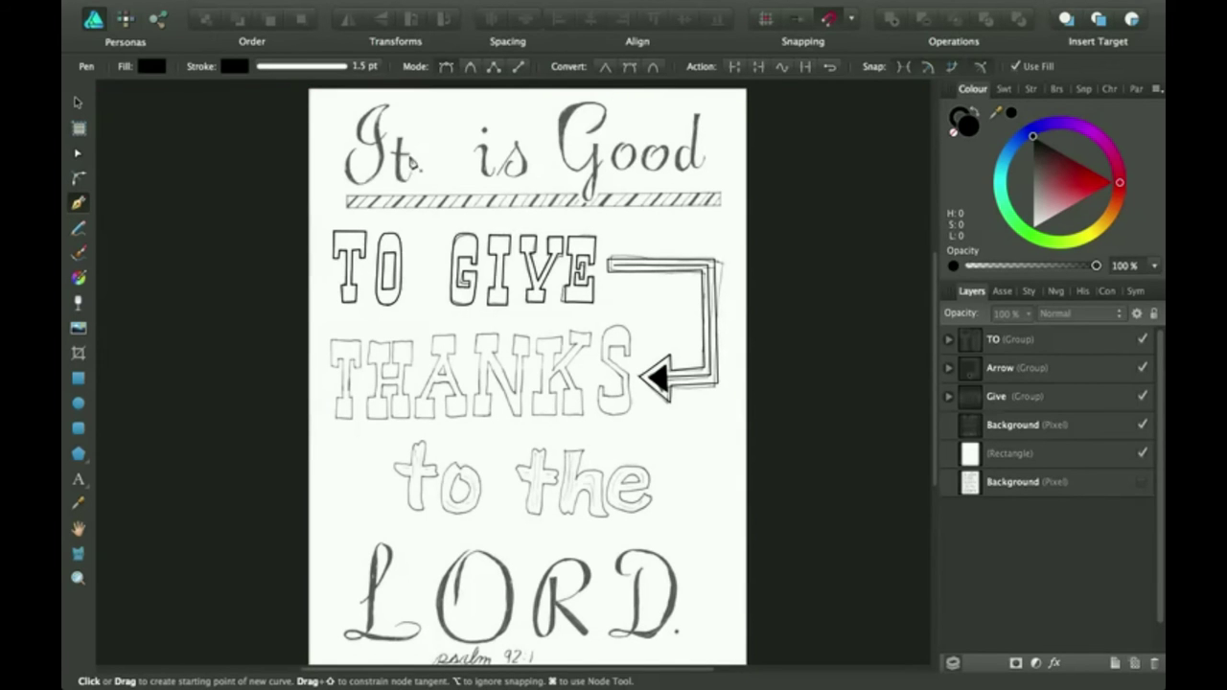
{"action": "scroll", "coordinate": [373, 388], "scroll_direction": "up", "scroll_amount": 2}
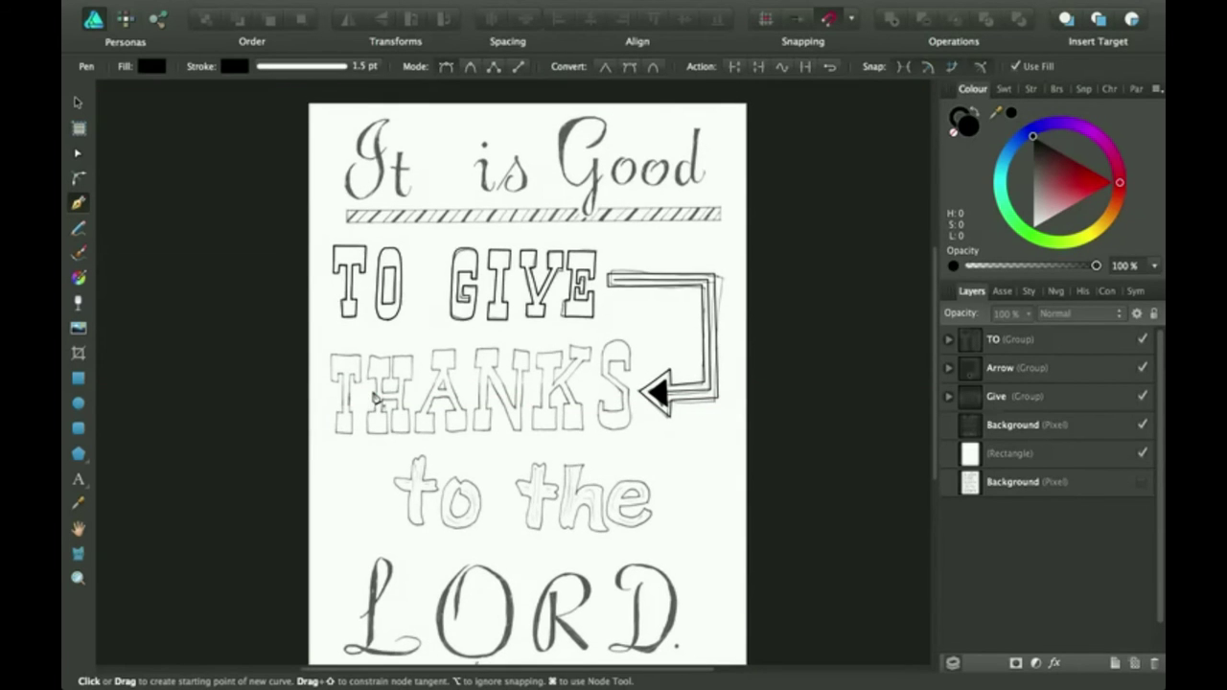
{"action": "scroll", "coordinate": [374, 395], "scroll_direction": "left", "scroll_amount": 2}
{"action": "scroll", "coordinate": [374, 398], "scroll_direction": "up", "scroll_amount": 1}
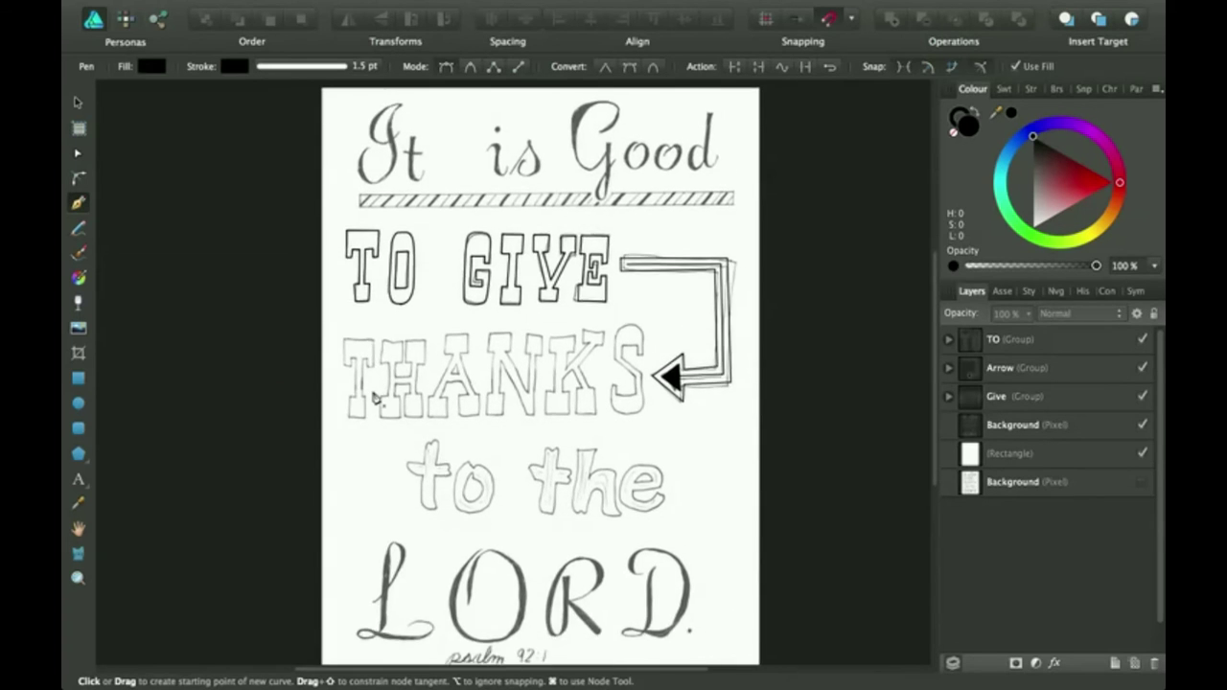
{"action": "scroll", "coordinate": [374, 398], "scroll_direction": "down", "scroll_amount": 5}
{"action": "scroll", "coordinate": [374, 398], "scroll_direction": "down", "scroll_amount": 1}
{"action": "scroll", "coordinate": [412, 389], "scroll_direction": "up", "scroll_amount": 2}
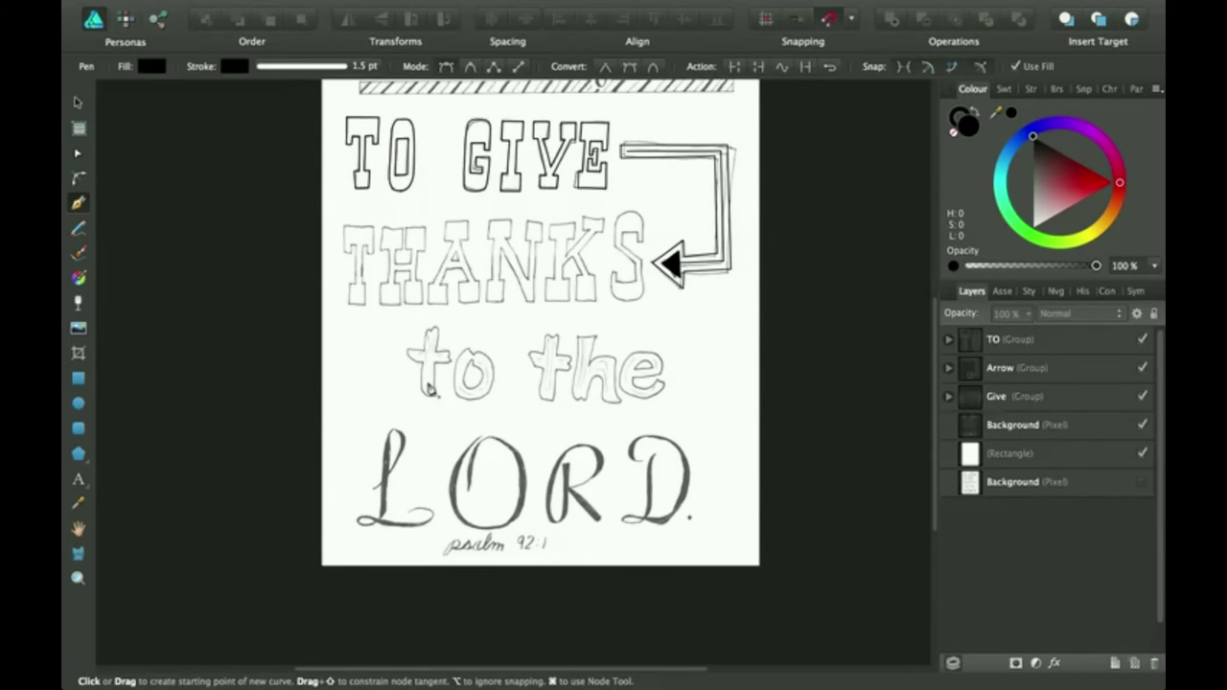
- Zoom in and pan across to the pencil-sketched 'THANKS' letters
{"action": "scroll", "coordinate": [430, 388], "scroll_direction": "up", "scroll_amount": 5}
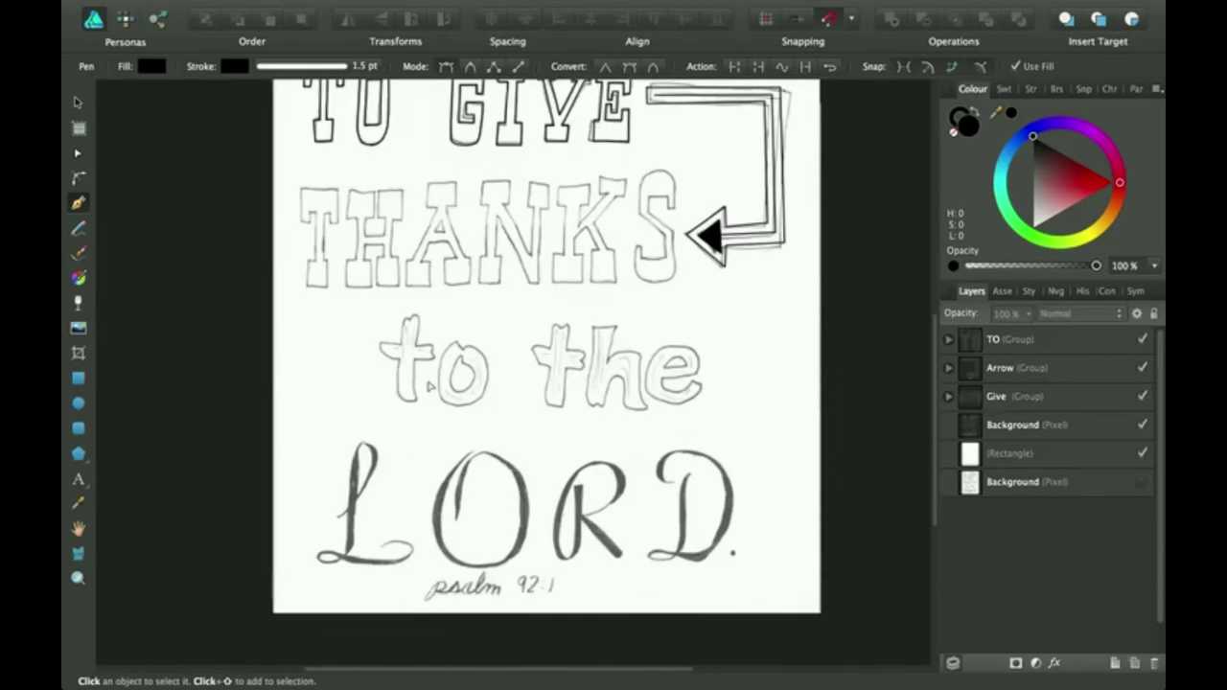
{"action": "scroll", "coordinate": [431, 391], "scroll_direction": "left", "scroll_amount": 3}
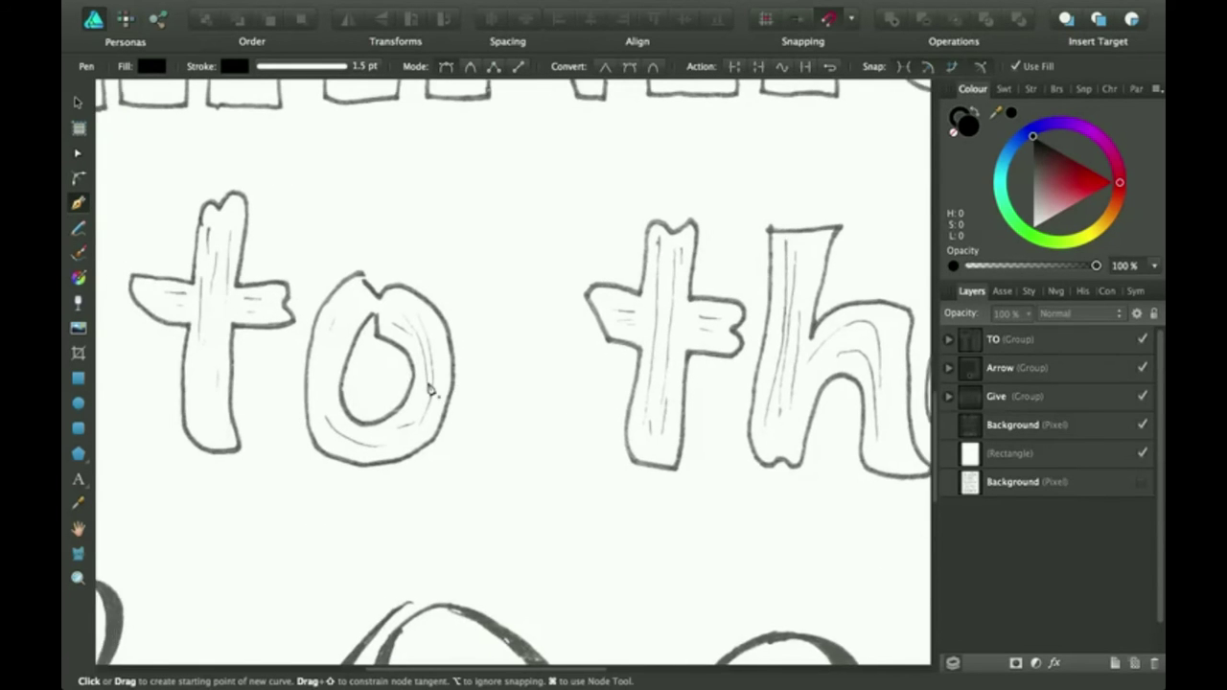
{"action": "scroll", "coordinate": [430, 388], "scroll_direction": "up", "scroll_amount": 3}
{"action": "scroll", "coordinate": [429, 388], "scroll_direction": "left", "scroll_amount": 3}
{"action": "scroll", "coordinate": [430, 388], "scroll_direction": "up", "scroll_amount": 8}
{"action": "scroll", "coordinate": [430, 387], "scroll_direction": "left", "scroll_amount": 5}
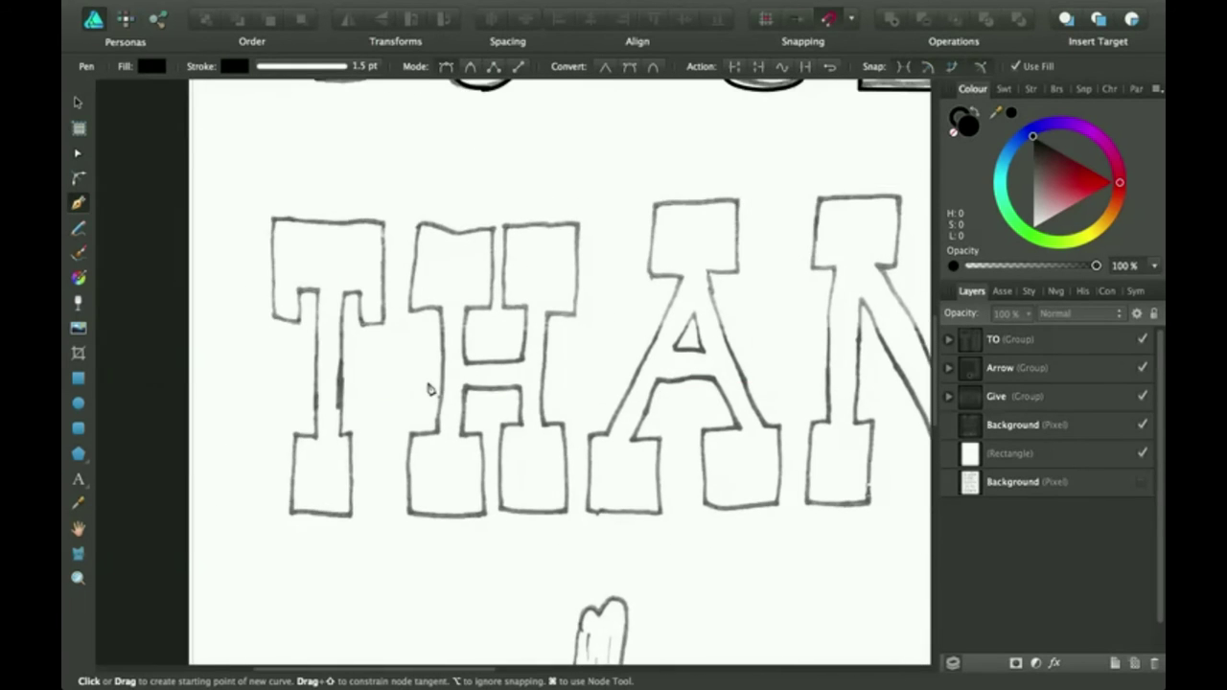
{"action": "scroll", "coordinate": [424, 390], "scroll_direction": "right", "scroll_amount": 1}
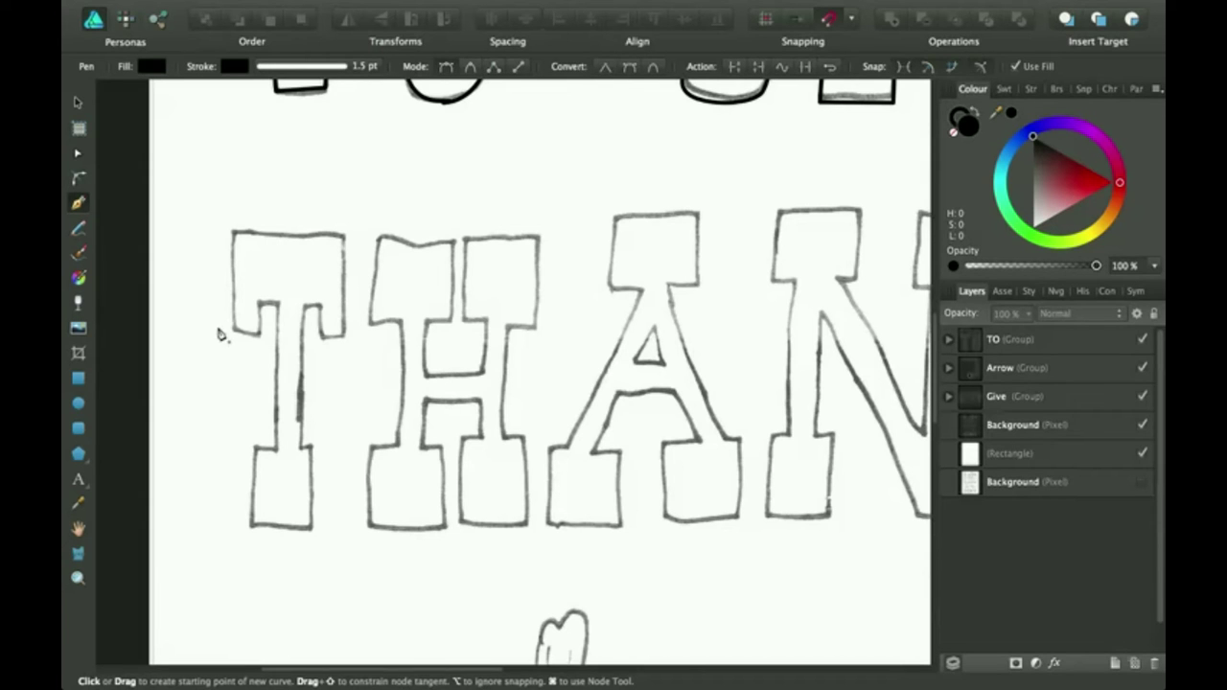
{"action": "scroll", "coordinate": [788, 445], "scroll_direction": "right", "scroll_amount": 5}
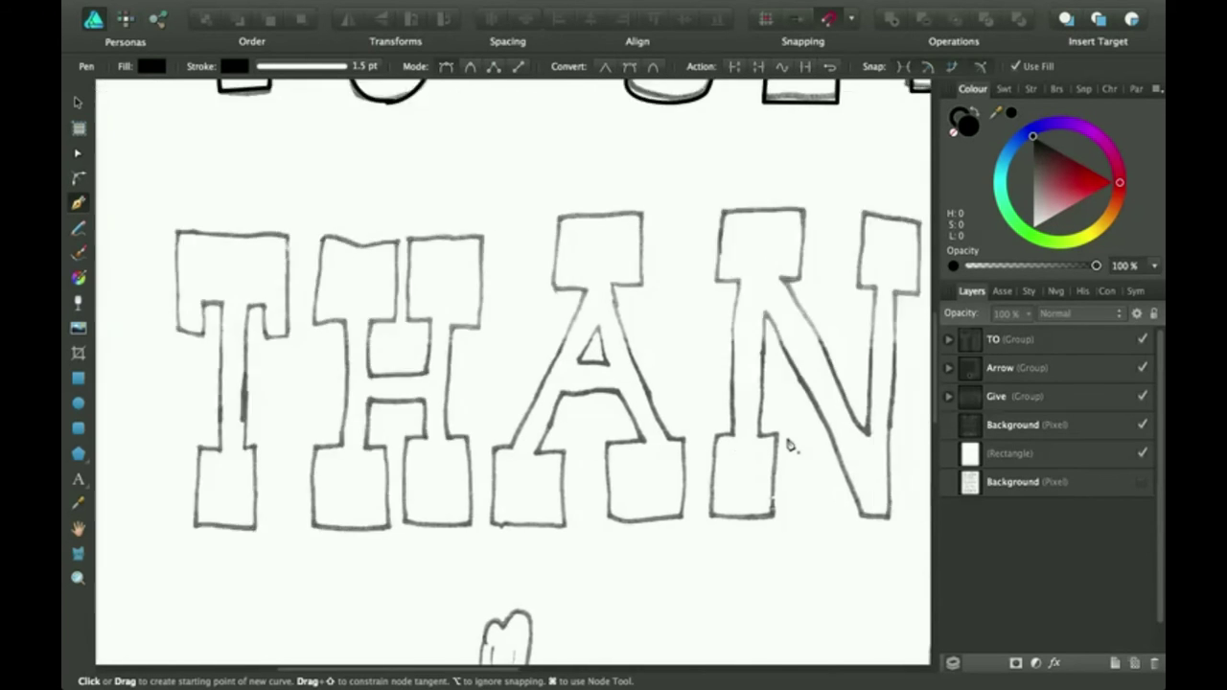
{"action": "scroll", "coordinate": [788, 445], "scroll_direction": "right", "scroll_amount": 10}
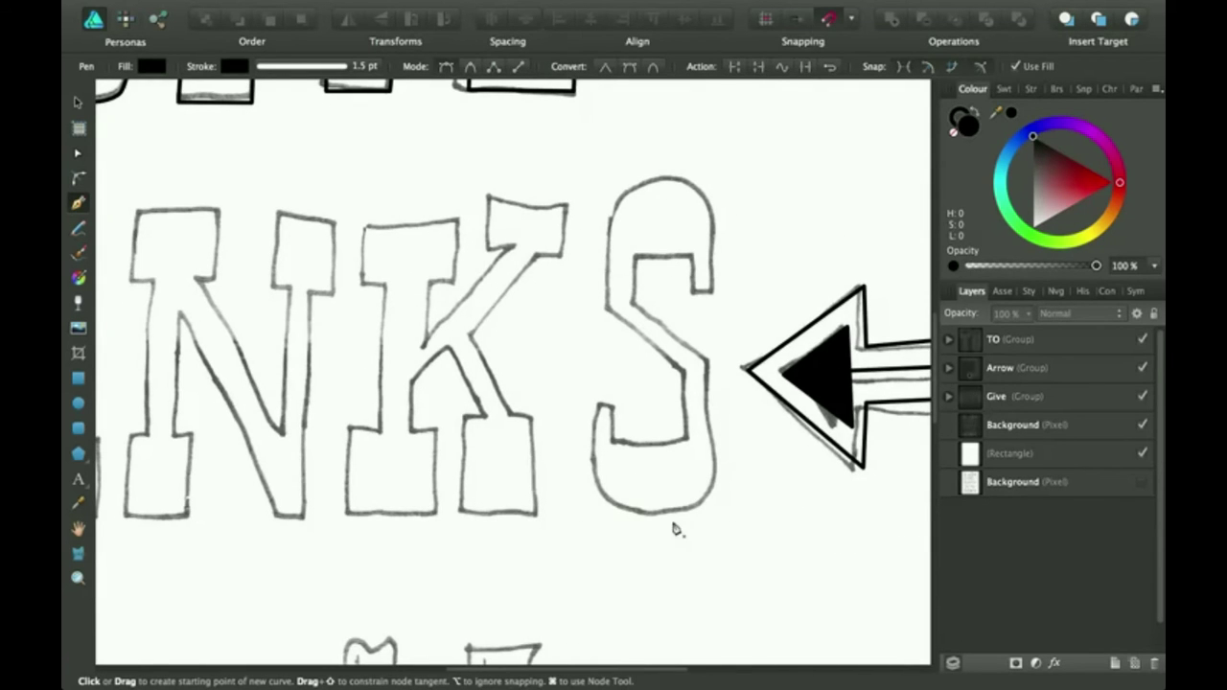
{"action": "scroll", "coordinate": [616, 526], "scroll_direction": "left", "scroll_amount": 10}
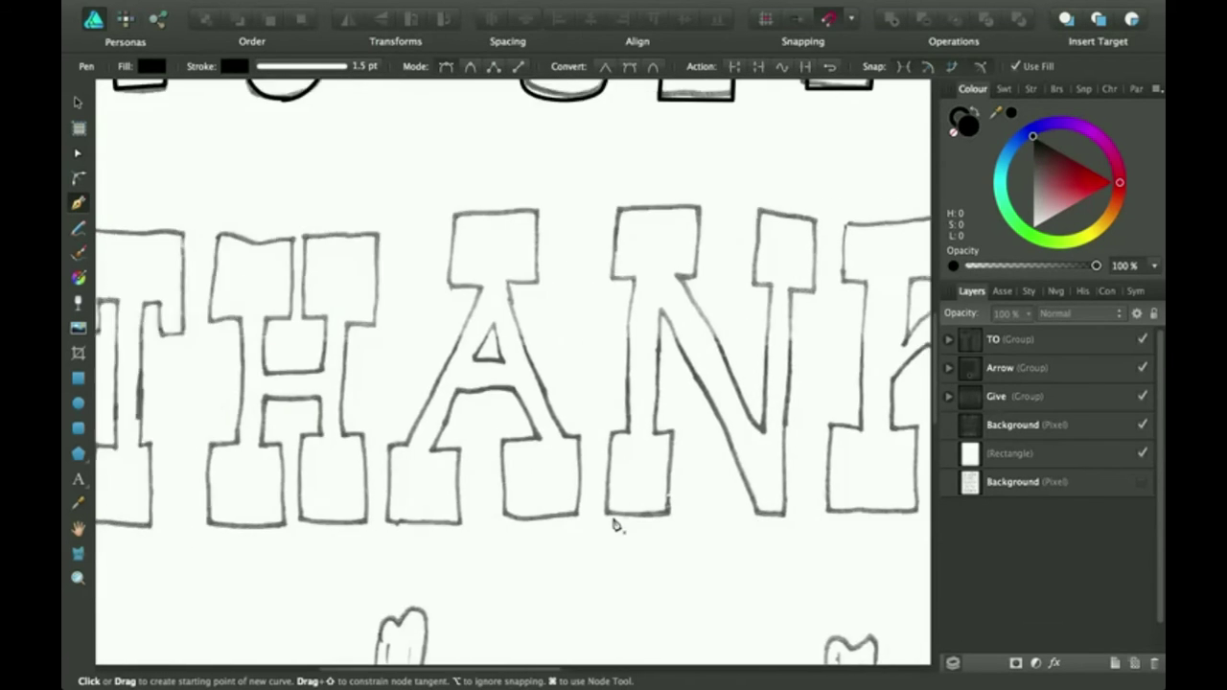
{"action": "scroll", "coordinate": [616, 525], "scroll_direction": "left", "scroll_amount": 5}
{"action": "scroll", "coordinate": [616, 525], "scroll_direction": "down", "scroll_amount": 3}
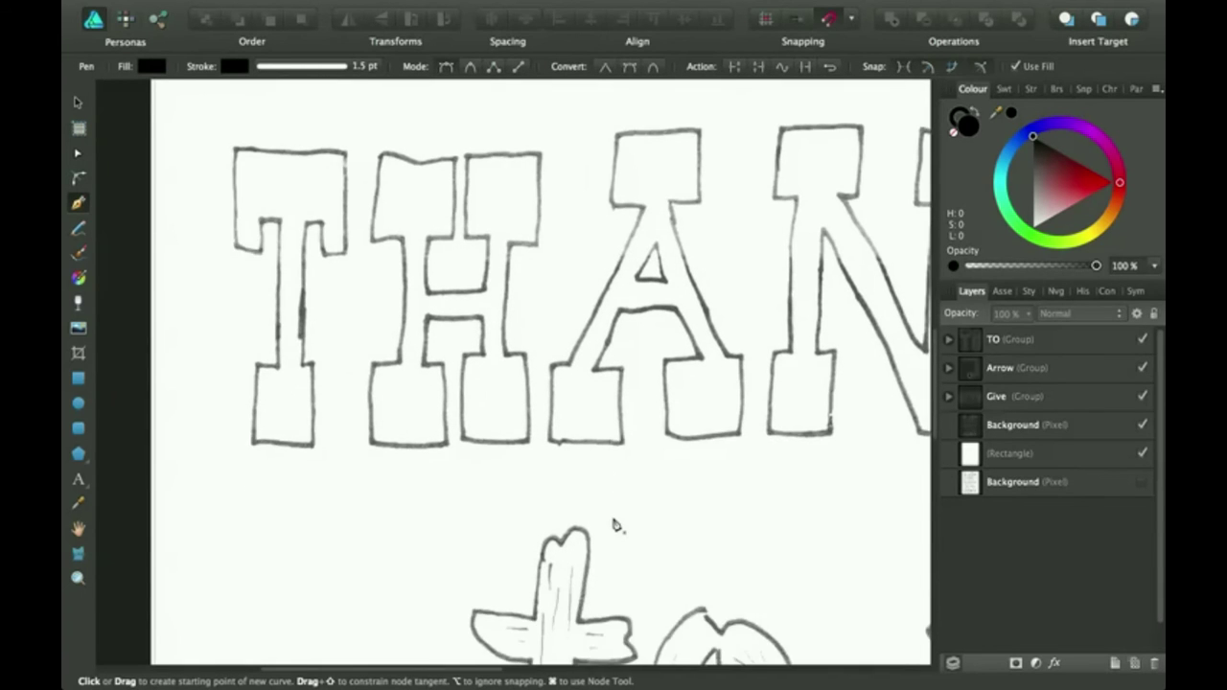
{"action": "scroll", "coordinate": [616, 526], "scroll_direction": "up", "scroll_amount": 2}
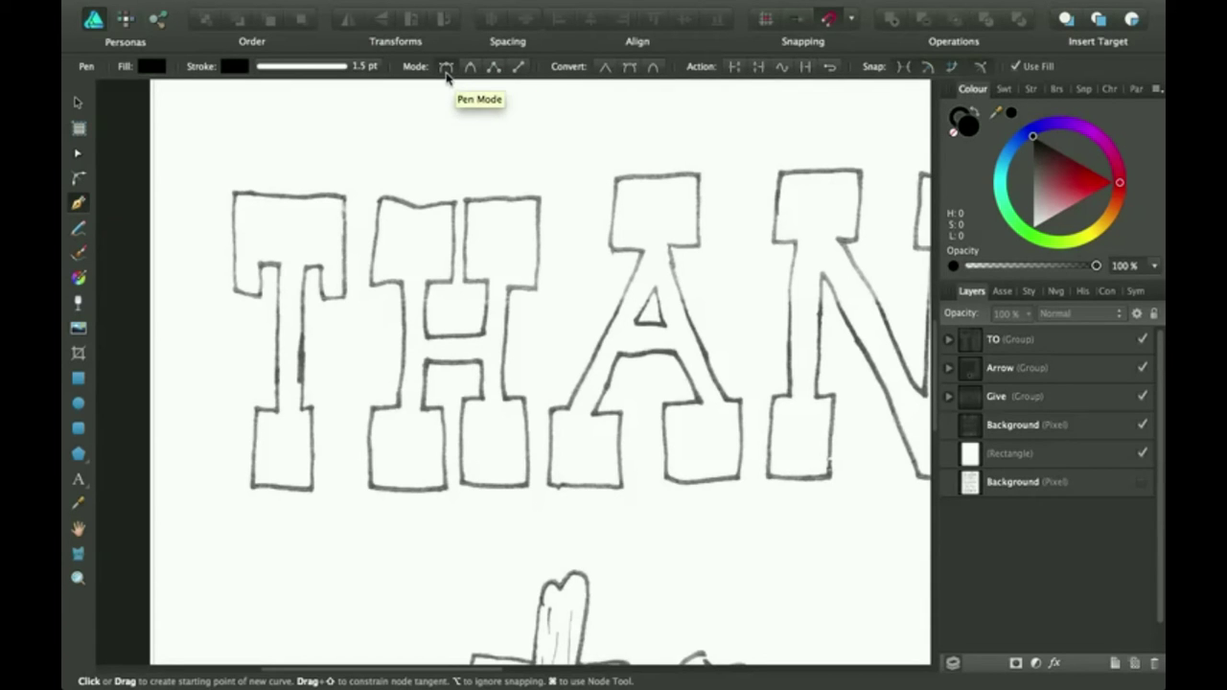
{"action": "left_click", "coordinate": [345, 161]}
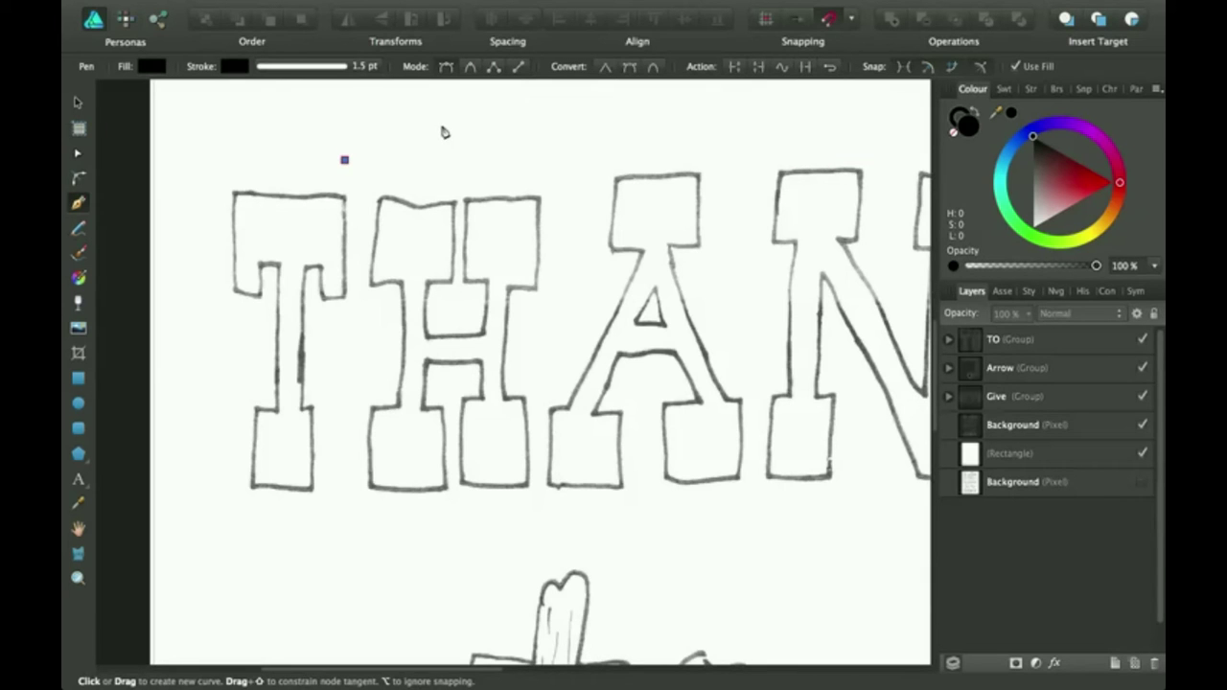
{"action": "left_click_drag", "start_coordinate": [441, 126], "coordinate": [466, 149]}
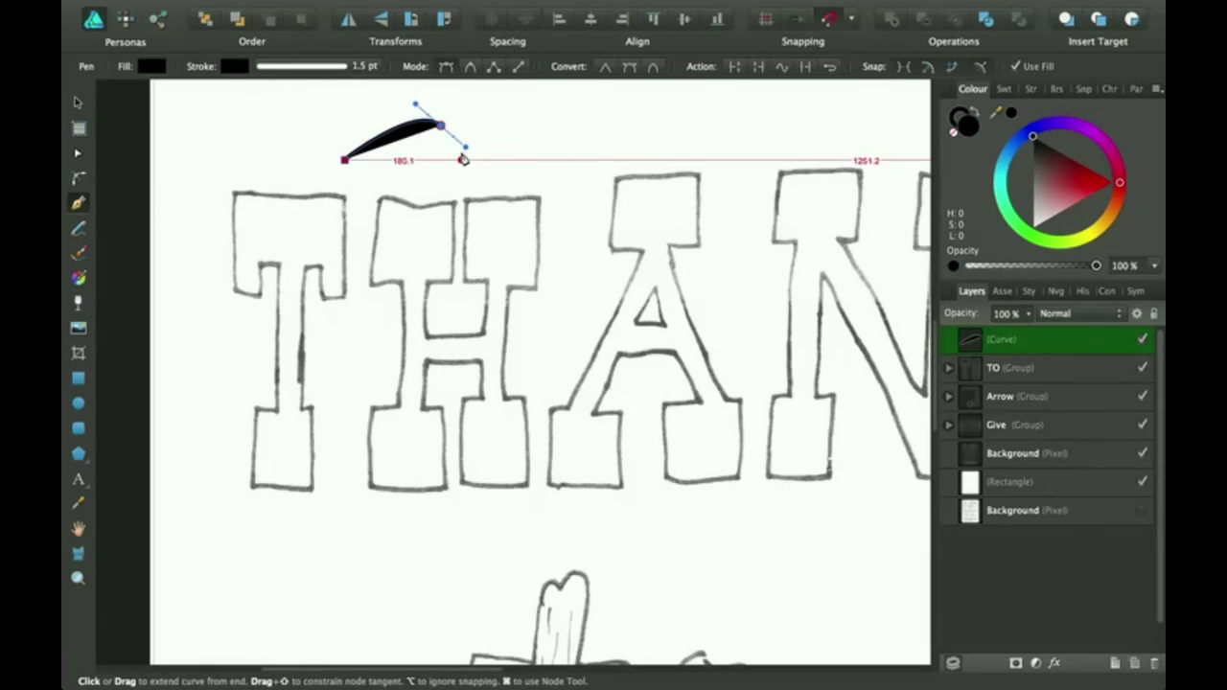
{"action": "key", "text": "super+z"}
{"action": "key", "text": "super+z"}
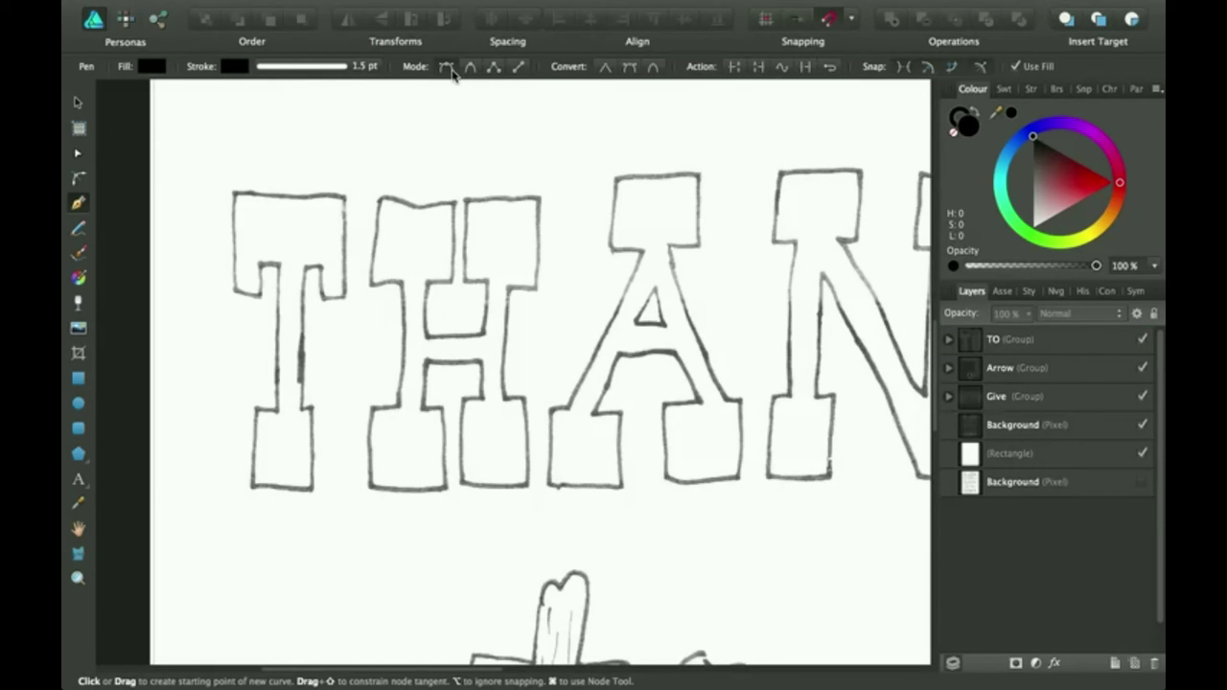
{"action": "left_click", "coordinate": [470, 67]}
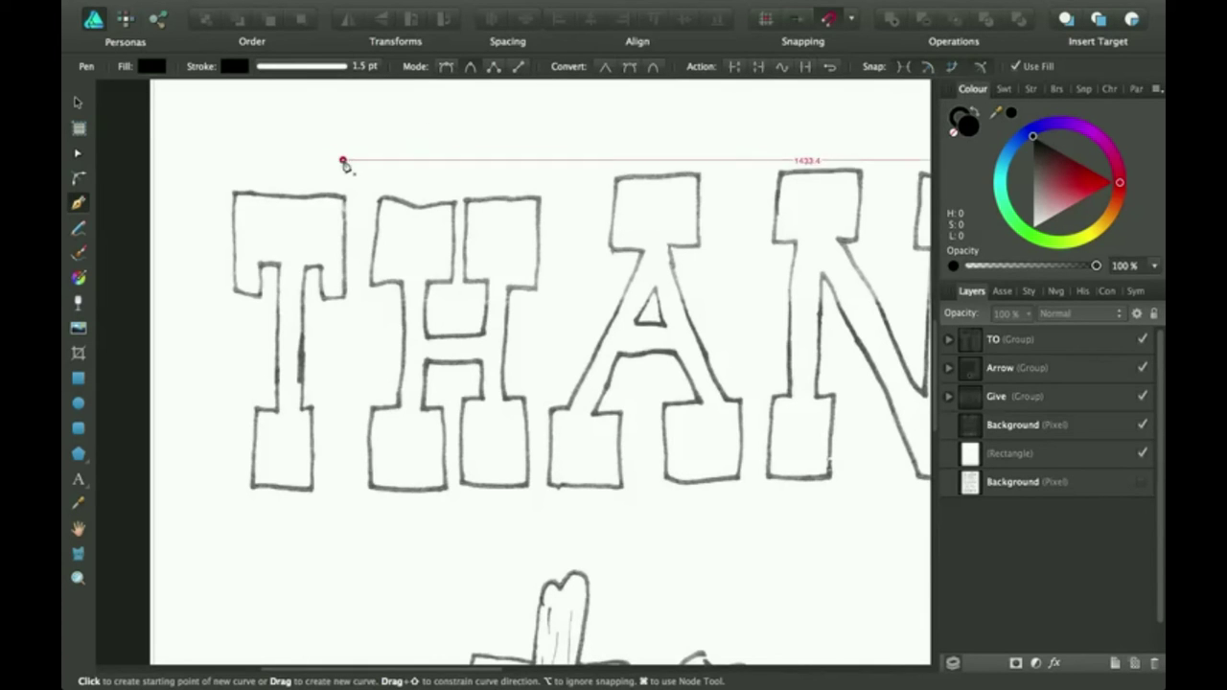
{"action": "left_click", "coordinate": [343, 159]}
{"action": "left_click", "coordinate": [440, 133]}
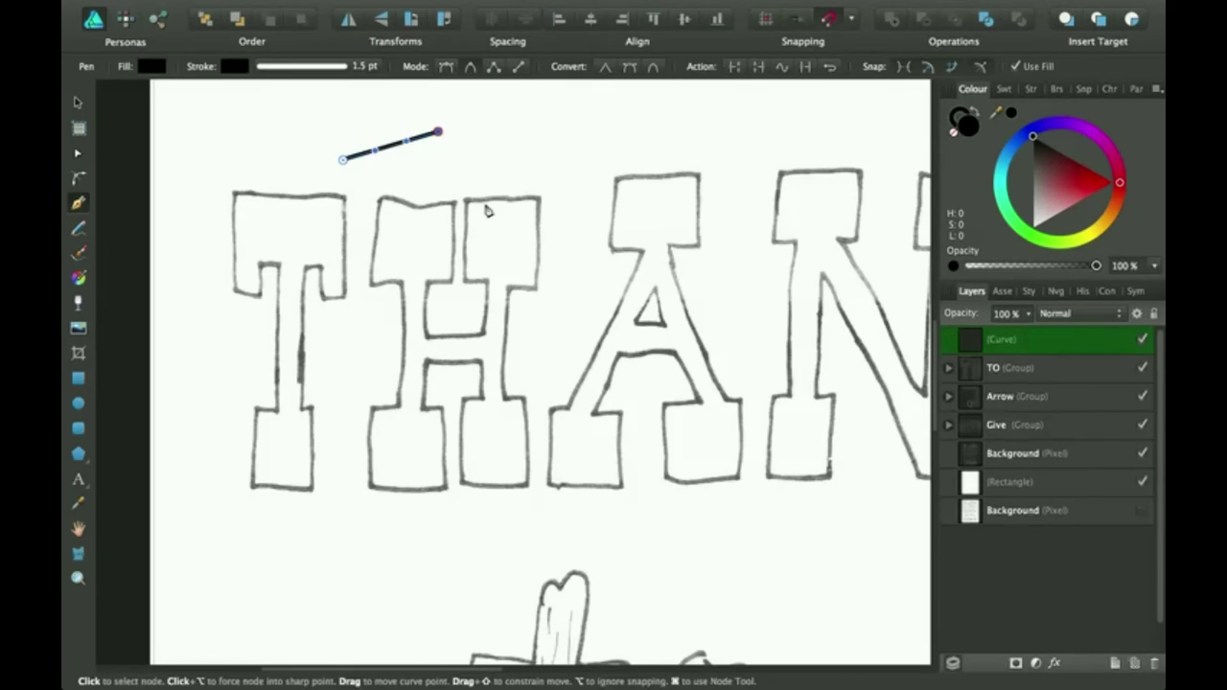
{"action": "key", "text": "super+z"}
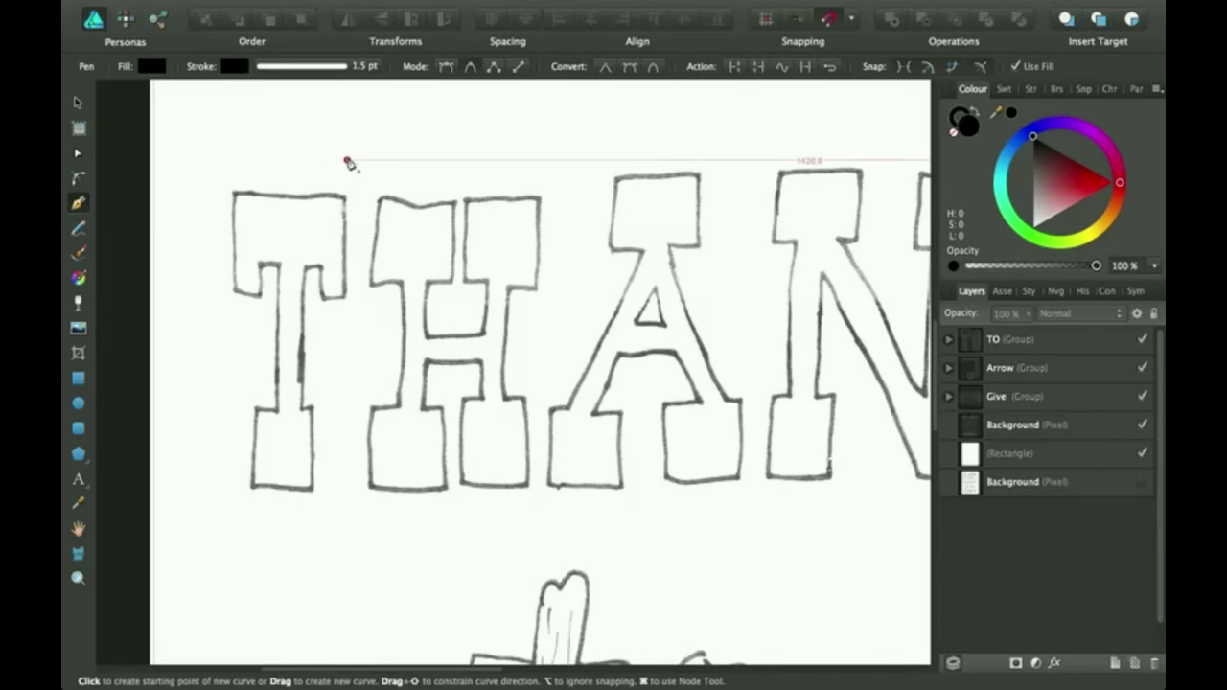
{"action": "left_click", "coordinate": [347, 161]}
{"action": "mouse_move", "coordinate": [412, 112]}
{"action": "left_mouse_down"}
{"action": "mouse_move", "coordinate": [438, 115]}
{"action": "mouse_move", "coordinate": [417, 125]}
{"action": "mouse_move", "coordinate": [405, 109]}
{"action": "left_mouse_up"}
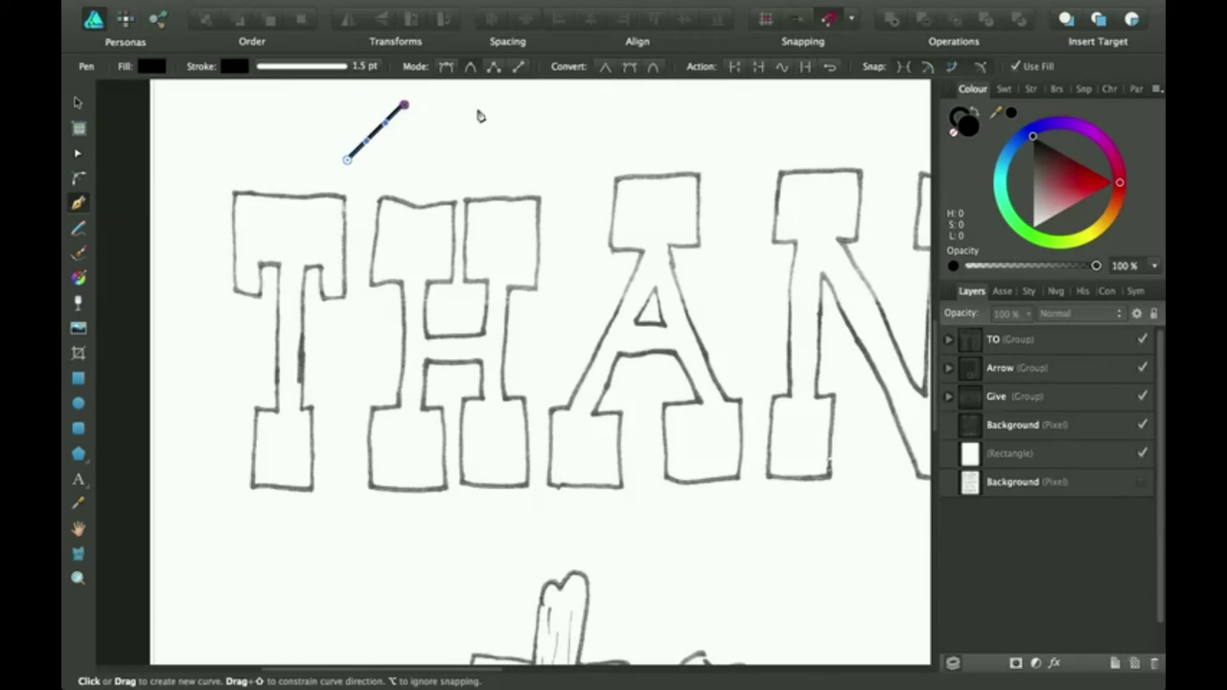
{"action": "left_click", "coordinate": [500, 146]}
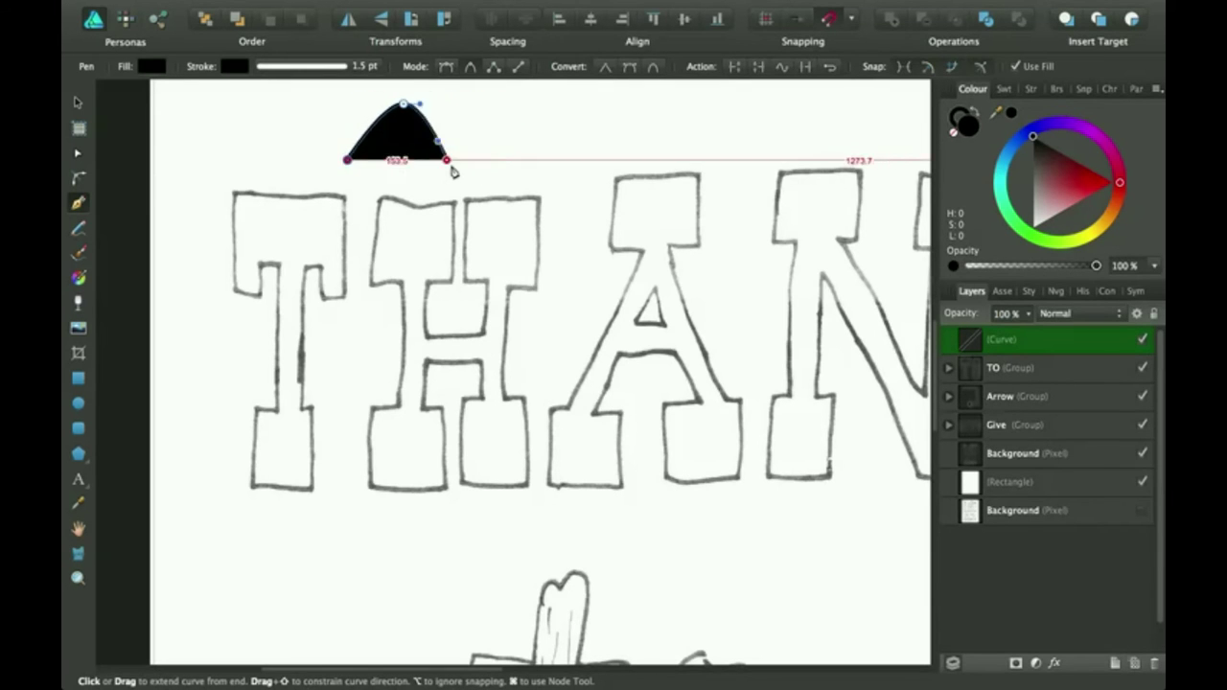
{"action": "left_click", "coordinate": [516, 159]}
{"action": "key", "text": "super+z"}
{"action": "key", "text": "super+z"}
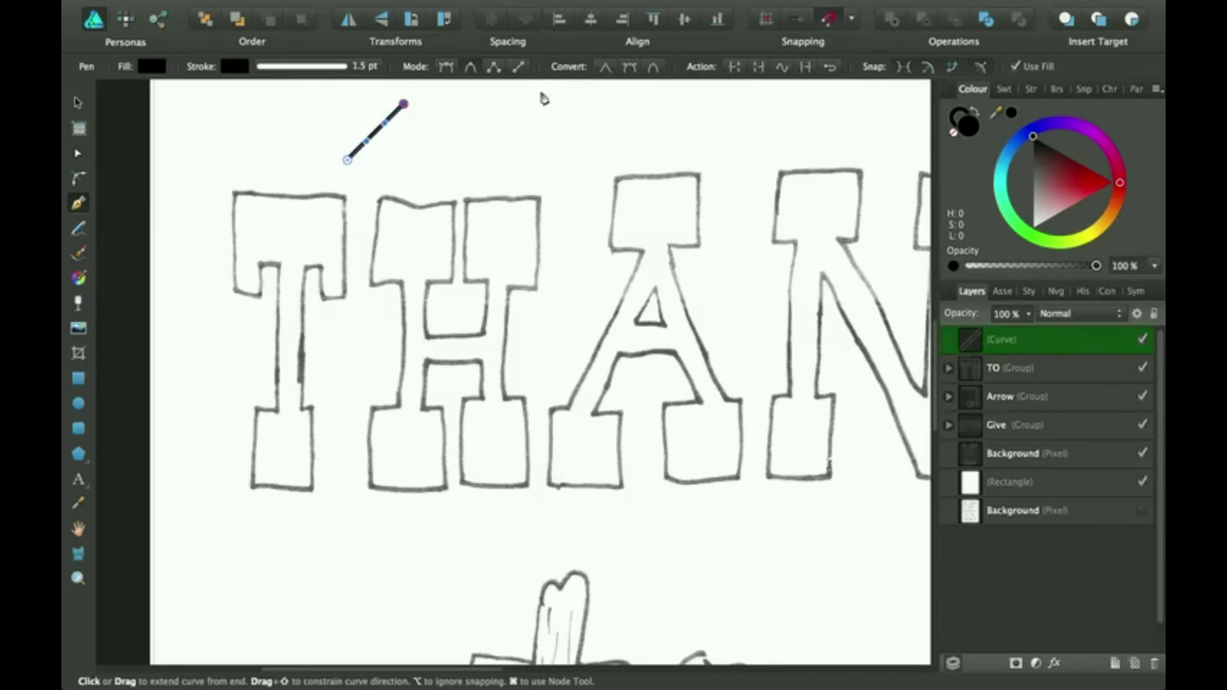
{"action": "key", "text": "super+z"}
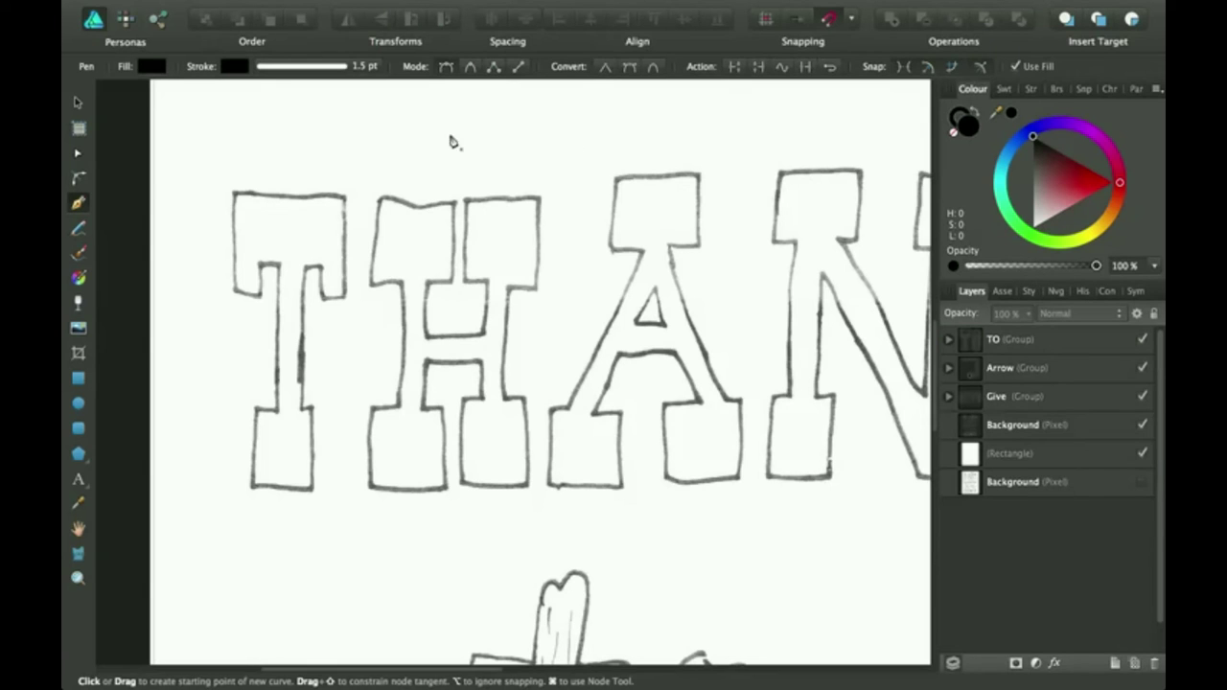
{"action": "left_click", "coordinate": [388, 159]}
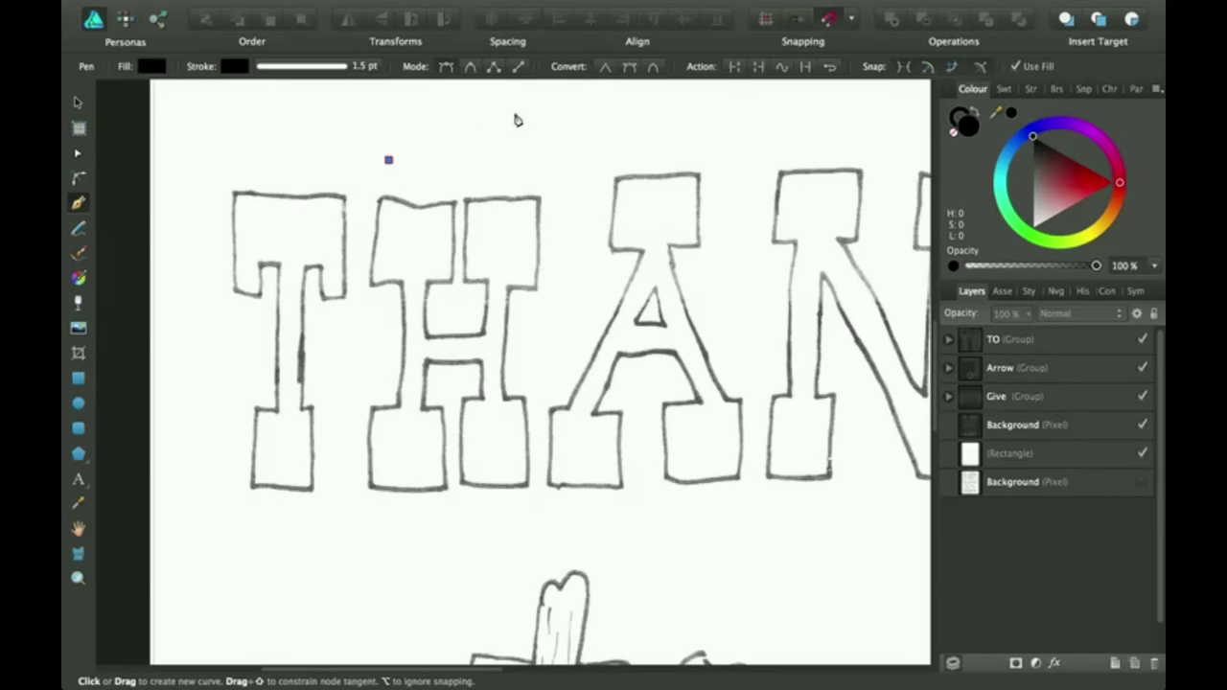
{"action": "left_click_drag", "start_coordinate": [515, 113], "coordinate": [546, 162]}
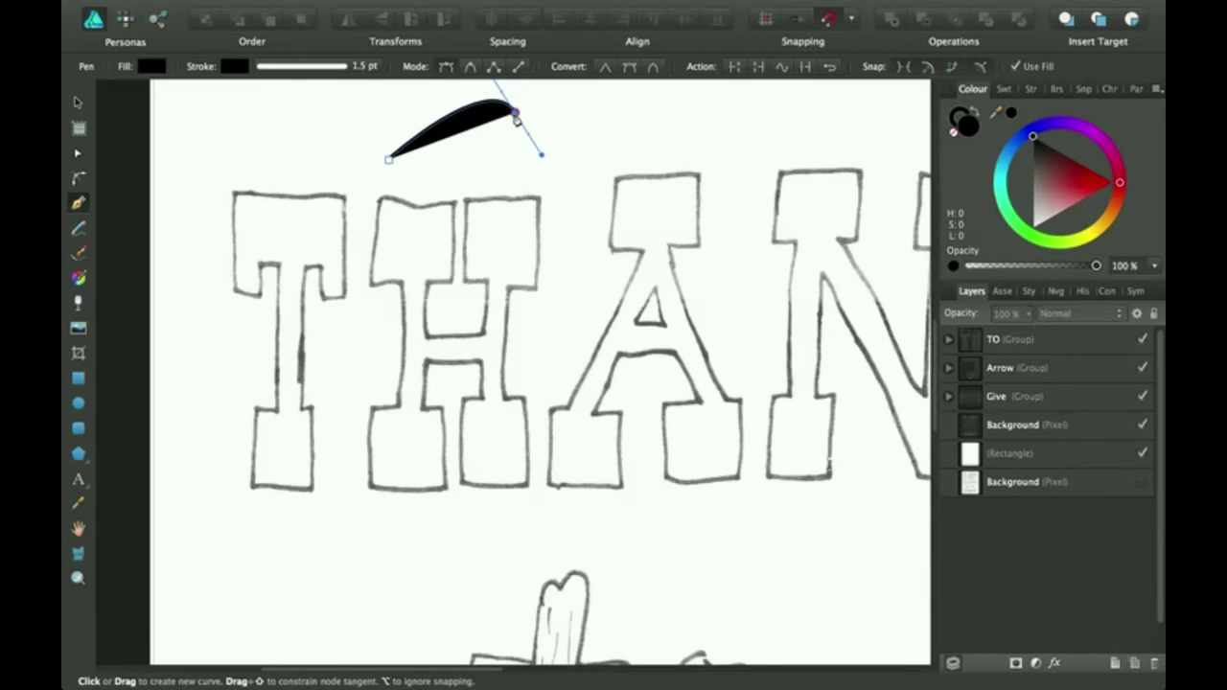
{"action": "mouse_move", "coordinate": [514, 115]}
{"action": "left_mouse_down"}
{"action": "mouse_move", "coordinate": [551, 144]}
{"action": "mouse_move", "coordinate": [508, 136]}
{"action": "mouse_move", "coordinate": [527, 130]}
{"action": "left_mouse_up"}
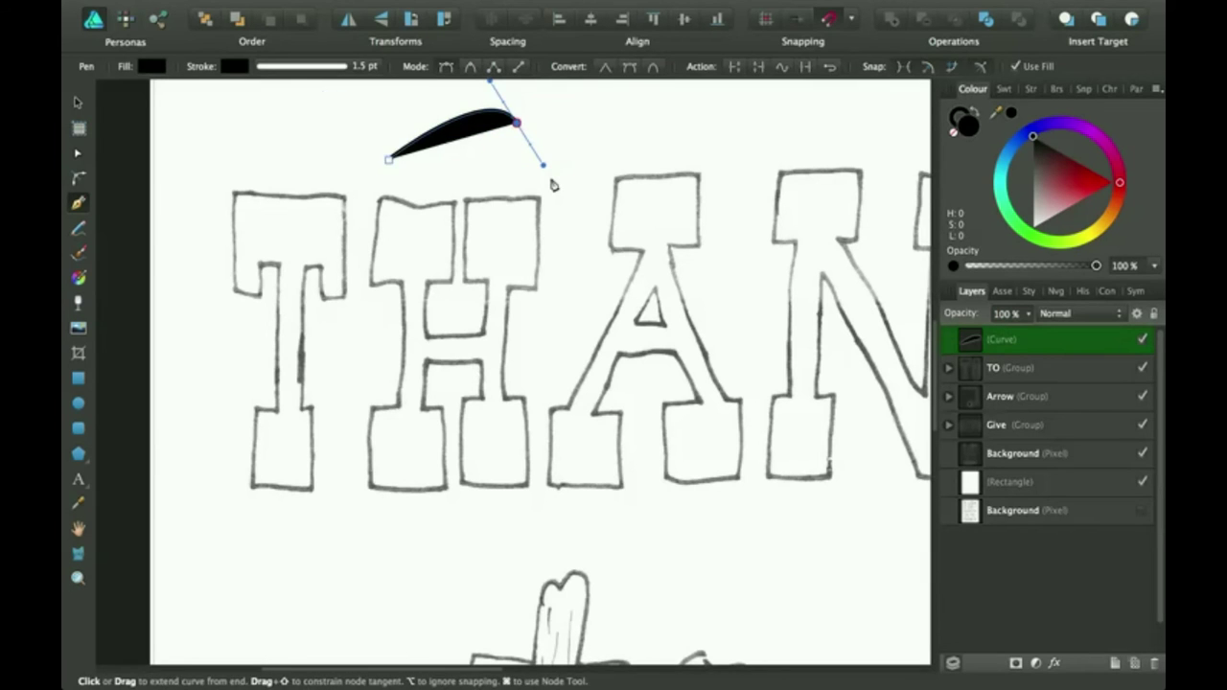
{"action": "key", "text": "BackSpace"}
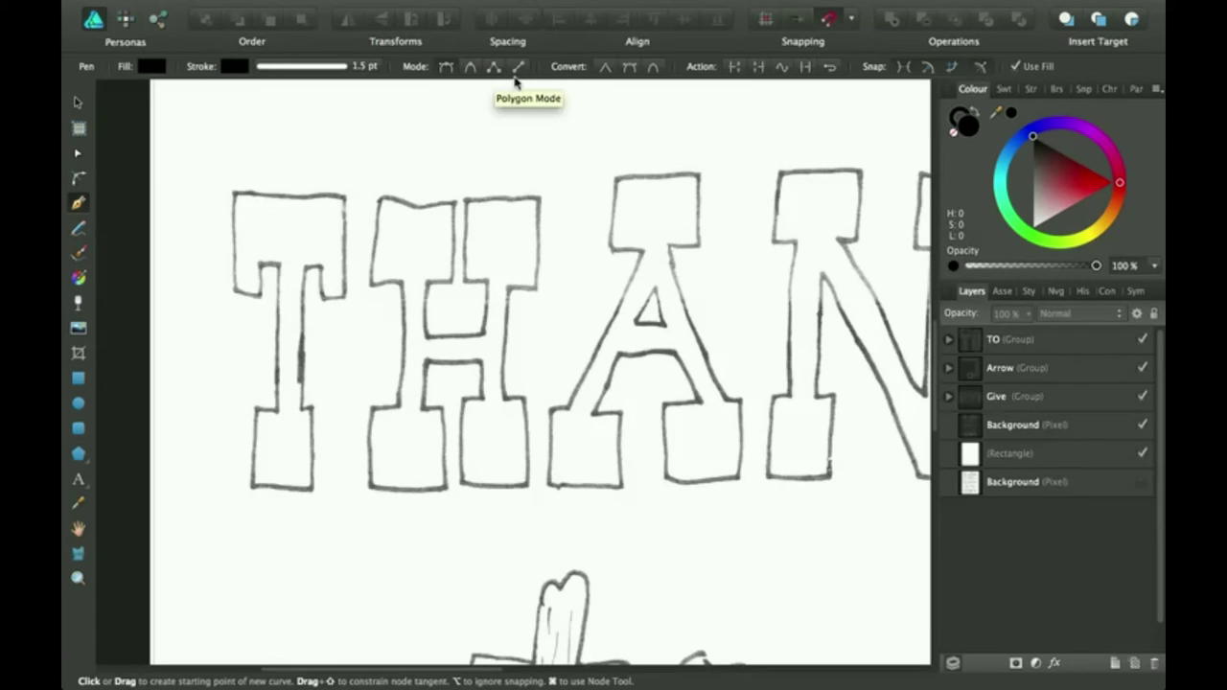
- Switch the Pen to Polygon Mode, test a triangle on the T, then undo it
{"action": "left_click", "coordinate": [518, 68]}
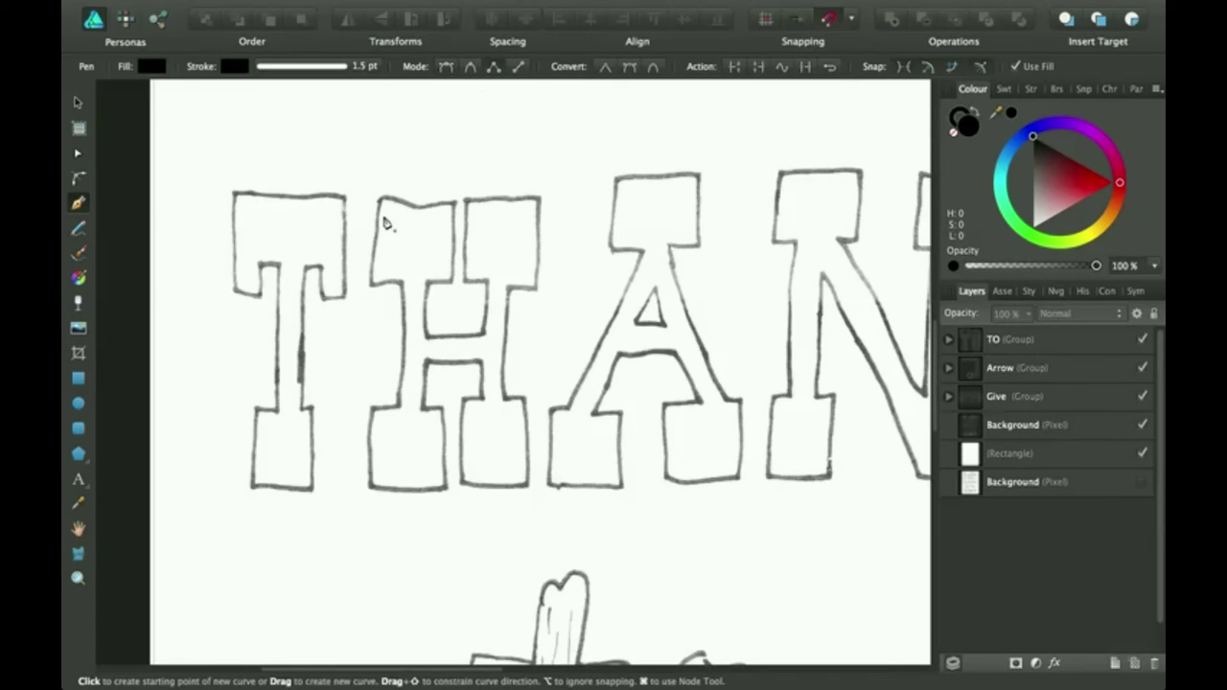
{"action": "left_click", "coordinate": [233, 194]}
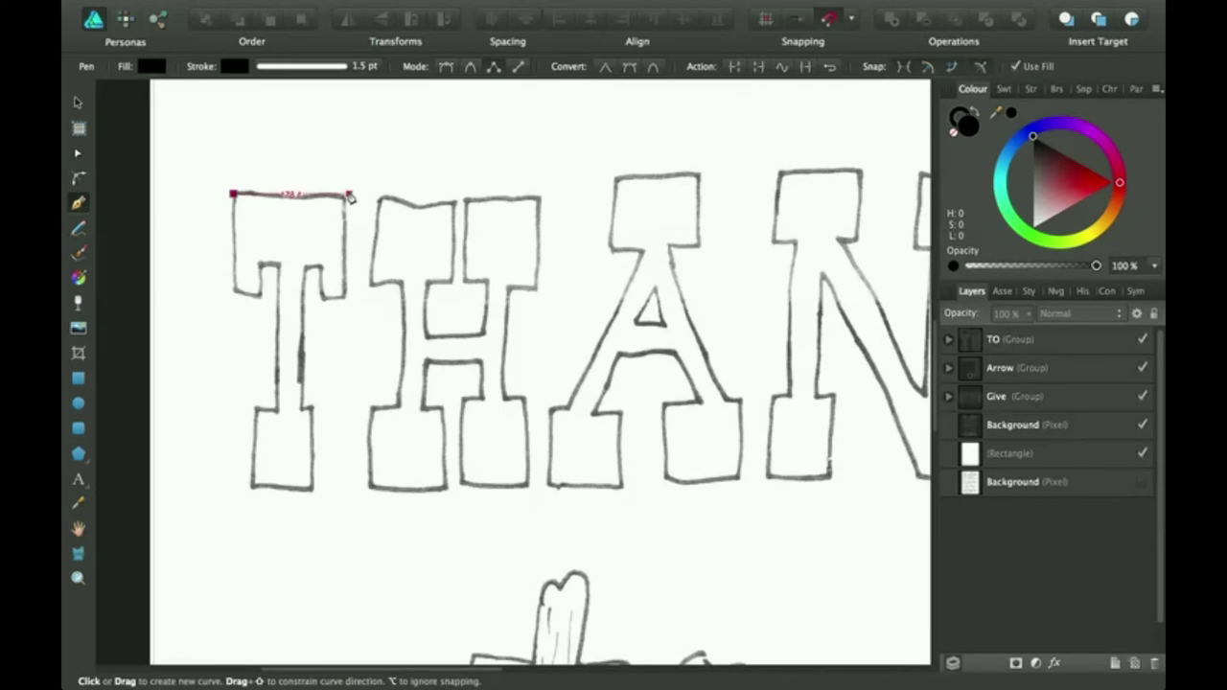
{"action": "left_click", "coordinate": [348, 195]}
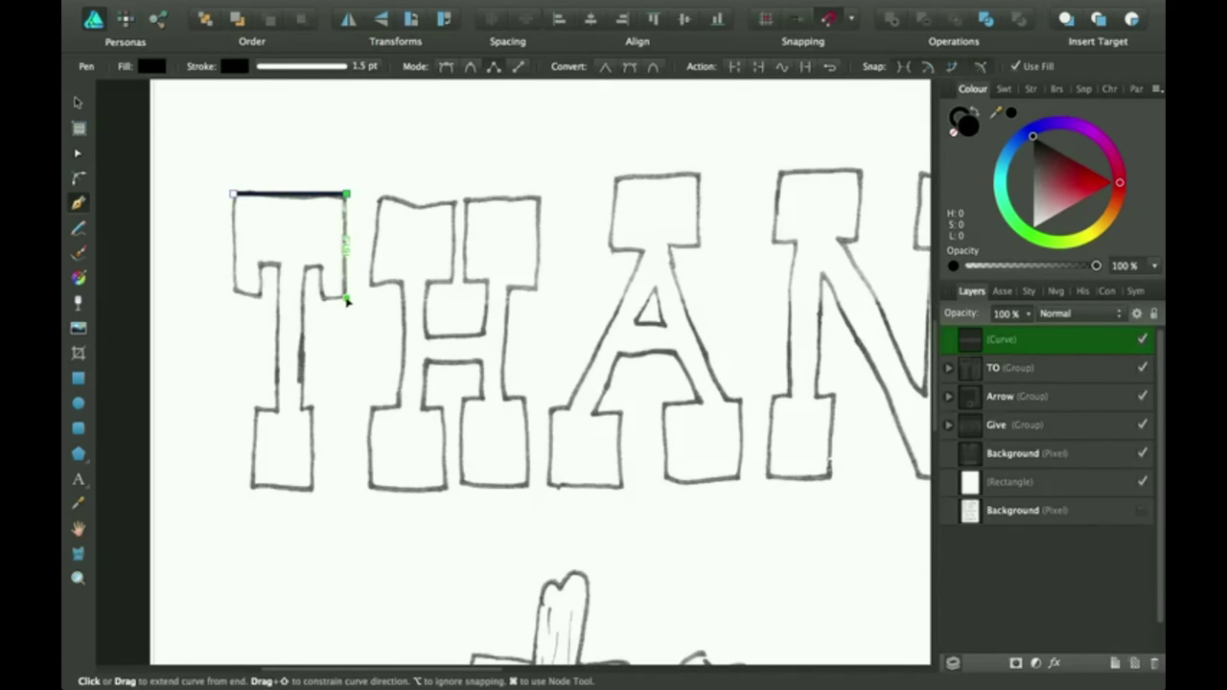
{"action": "left_click", "coordinate": [346, 297]}
{"action": "key", "text": "super+z"}
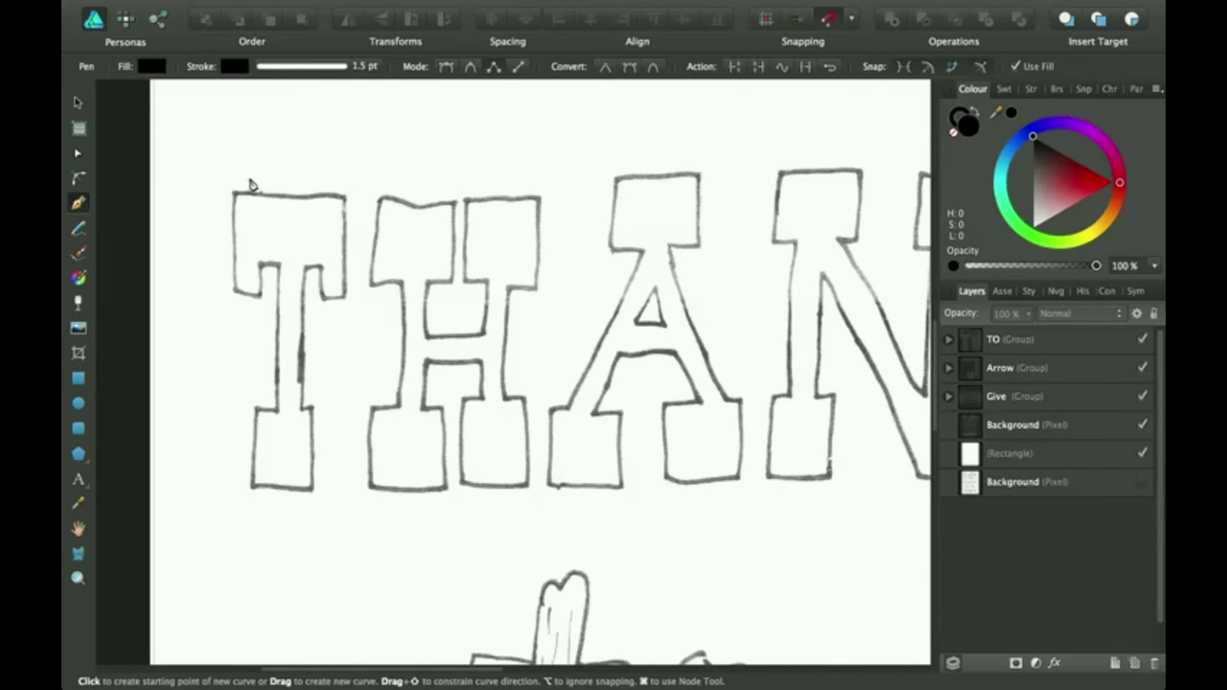
{"action": "scroll", "coordinate": [511, 279], "scroll_direction": "right", "scroll_amount": 5}
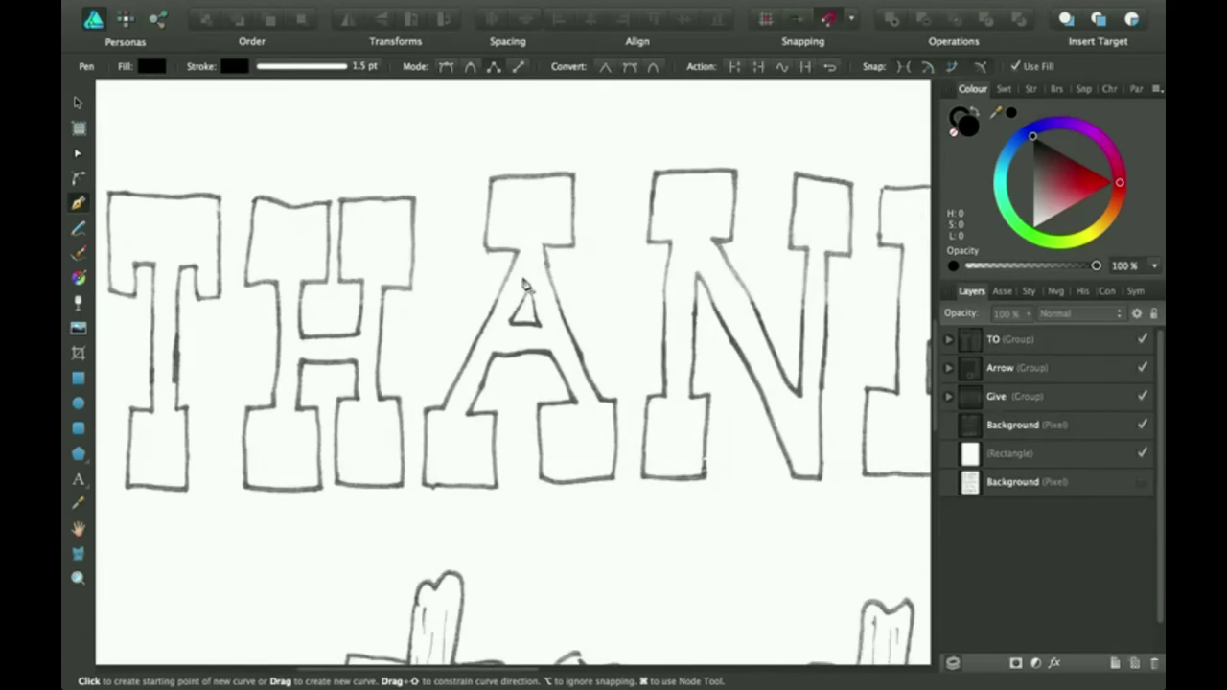
{"action": "left_click", "coordinate": [520, 67]}
{"action": "scroll", "coordinate": [524, 420], "scroll_direction": "left", "scroll_amount": 6}
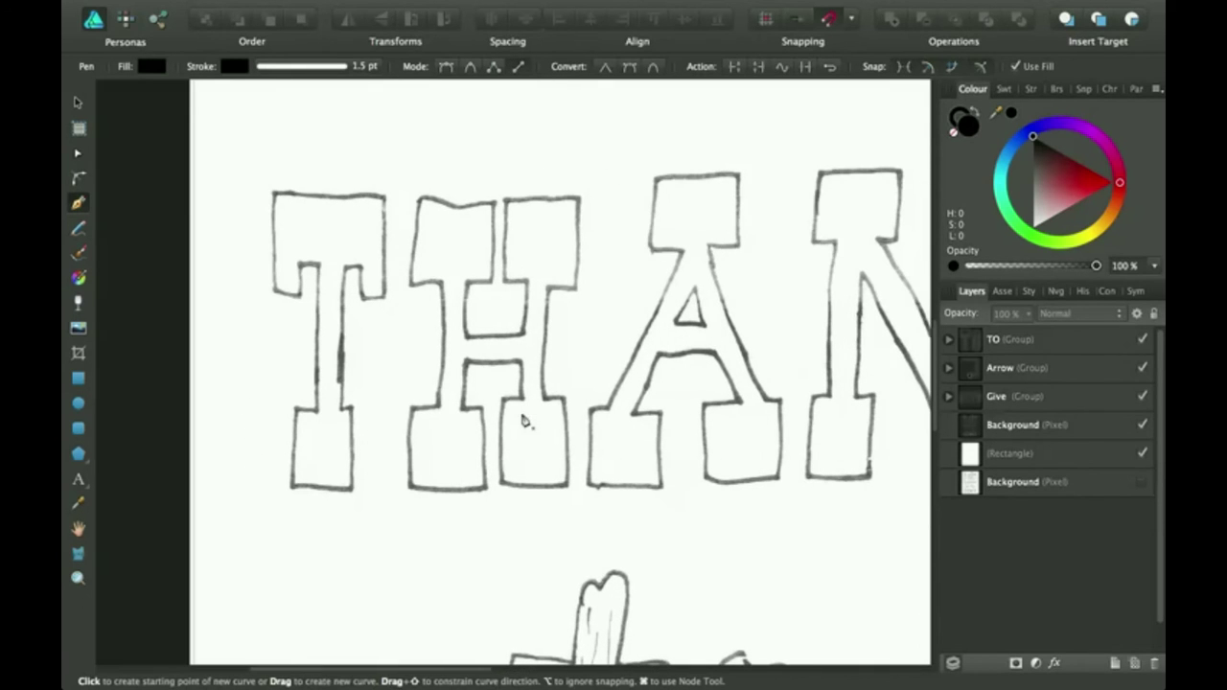
{"action": "left_click", "coordinate": [441, 140]}
{"action": "left_click", "coordinate": [658, 159]}
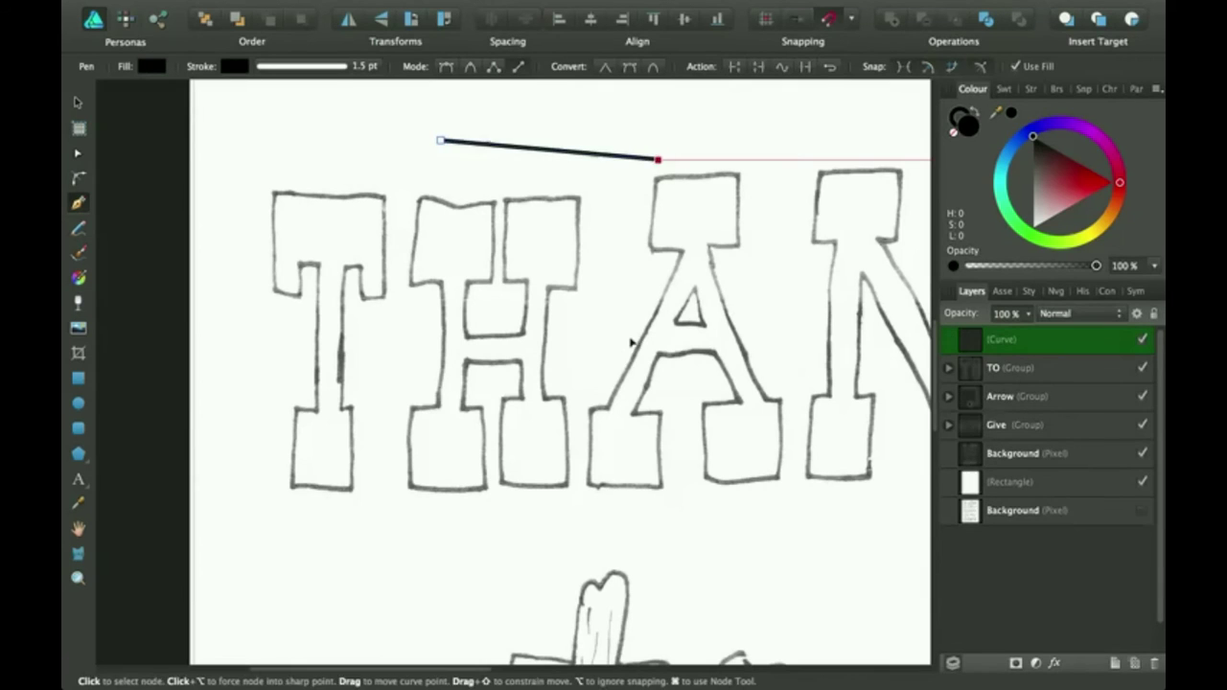
{"action": "left_click", "coordinate": [703, 134]}
{"action": "left_click", "coordinate": [729, 250]}
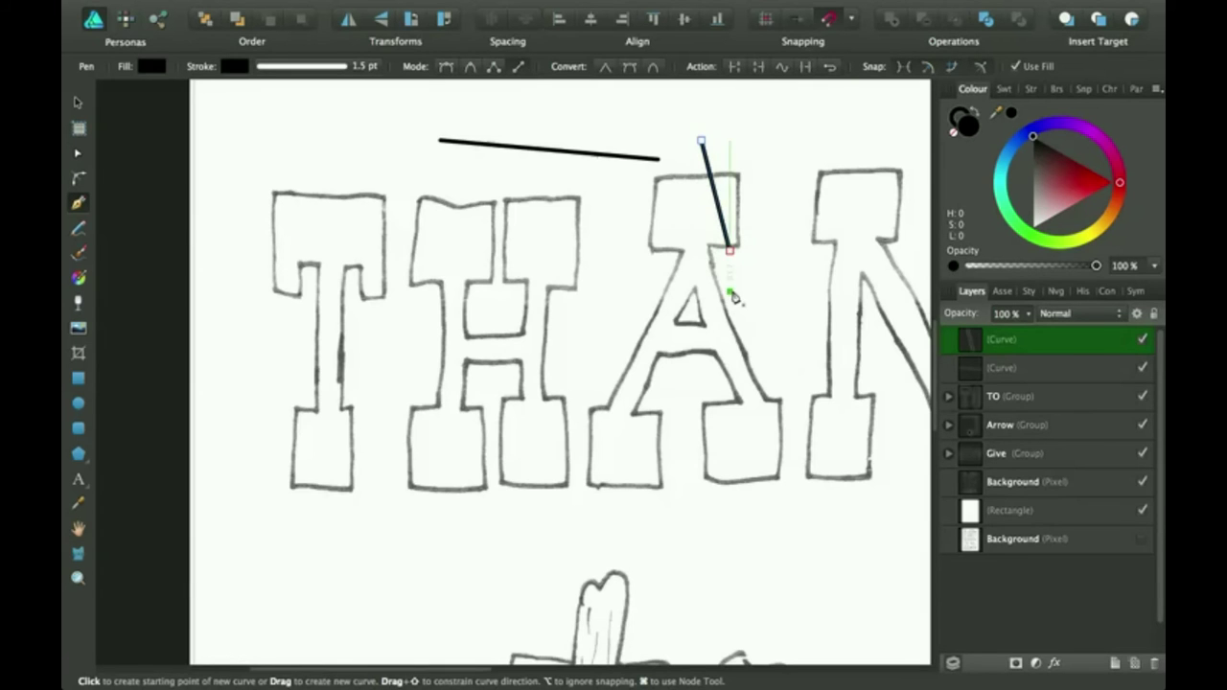
{"action": "scroll", "coordinate": [738, 240], "scroll_direction": "left", "scroll_amount": 2}
{"action": "scroll", "coordinate": [743, 235], "scroll_direction": "up", "scroll_amount": 1}
{"action": "scroll", "coordinate": [746, 233], "scroll_direction": "right", "scroll_amount": 8}
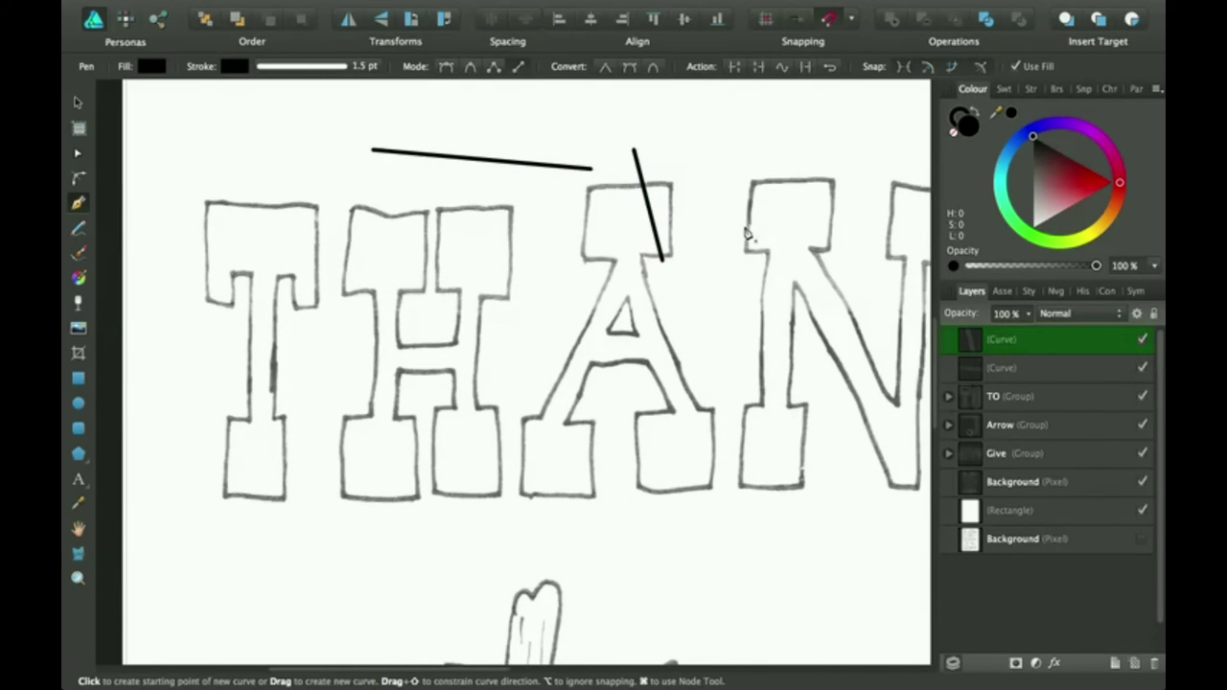
{"action": "scroll", "coordinate": [672, 269], "scroll_direction": "up", "scroll_amount": 1}
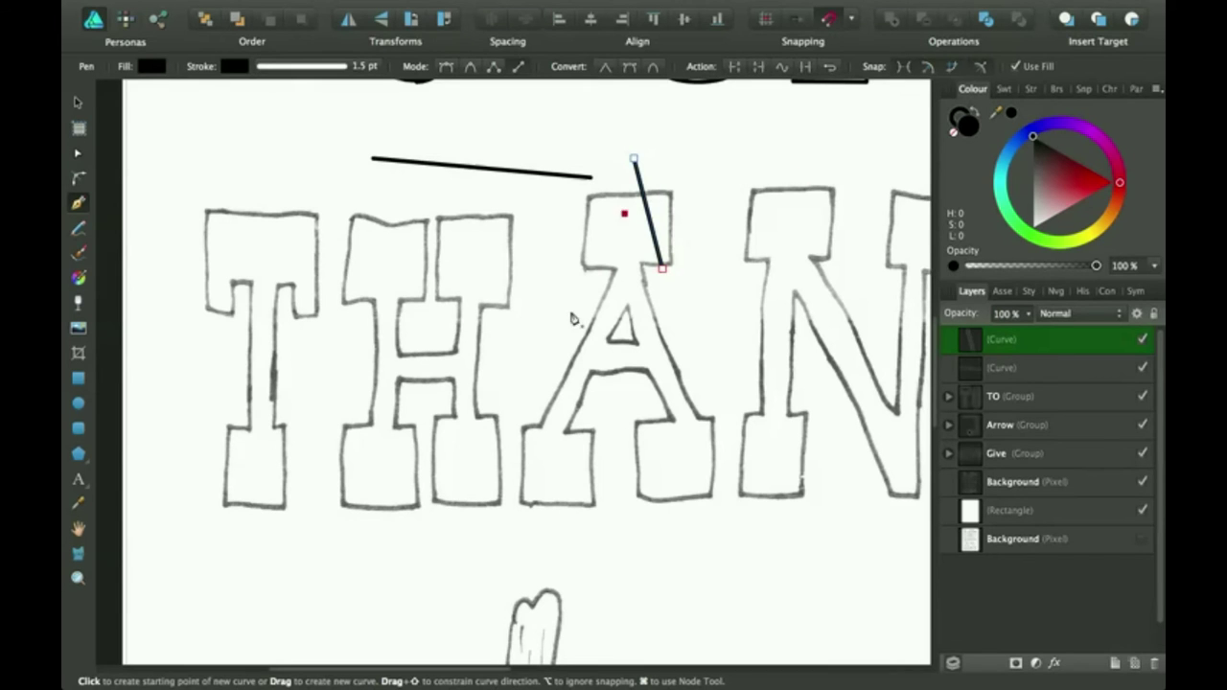
{"action": "key", "text": "super"}
{"action": "key", "text": "super+z"}
{"action": "key", "text": "super+z"}
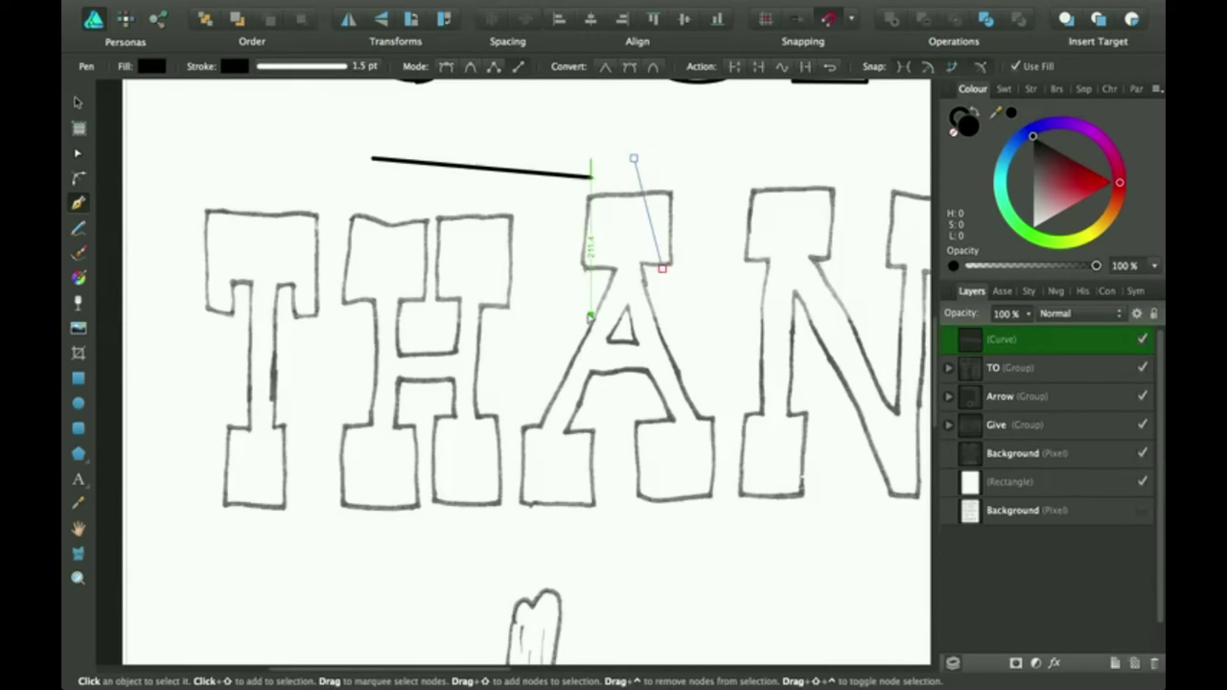
{"action": "scroll", "coordinate": [355, 281], "scroll_direction": "left", "scroll_amount": 1}
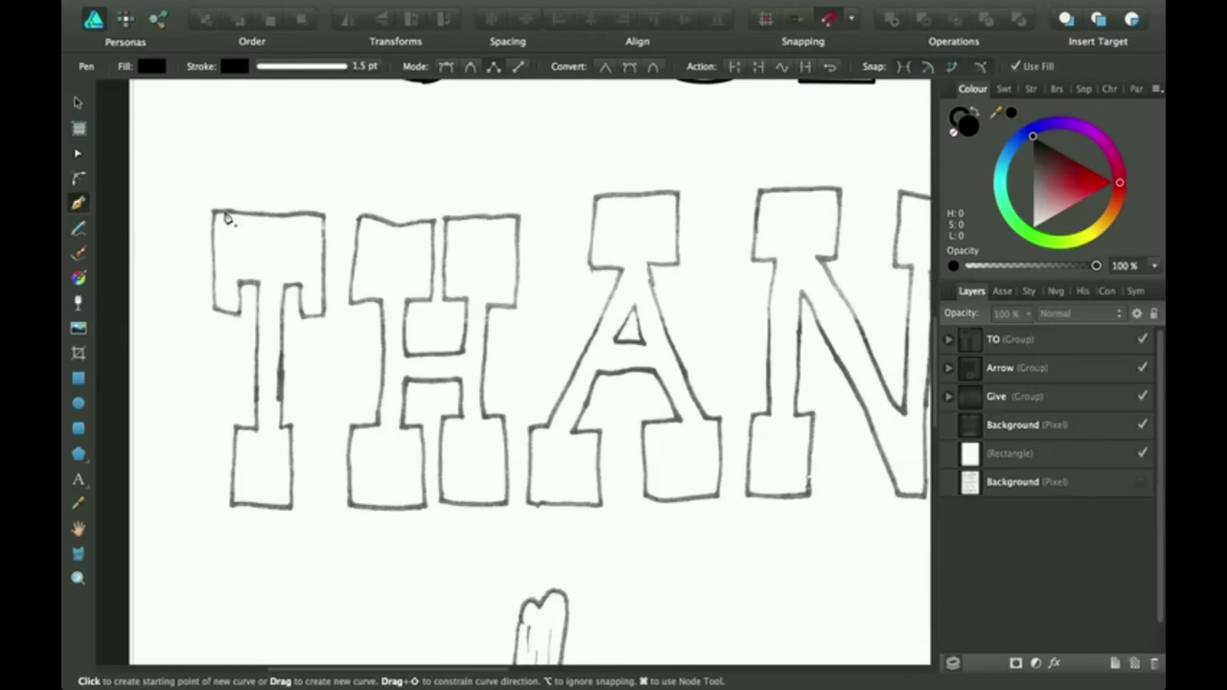
- Place Pen nodes at the T's top-left and top-right corners and down its right edge
{"action": "left_click", "coordinate": [213, 210]}
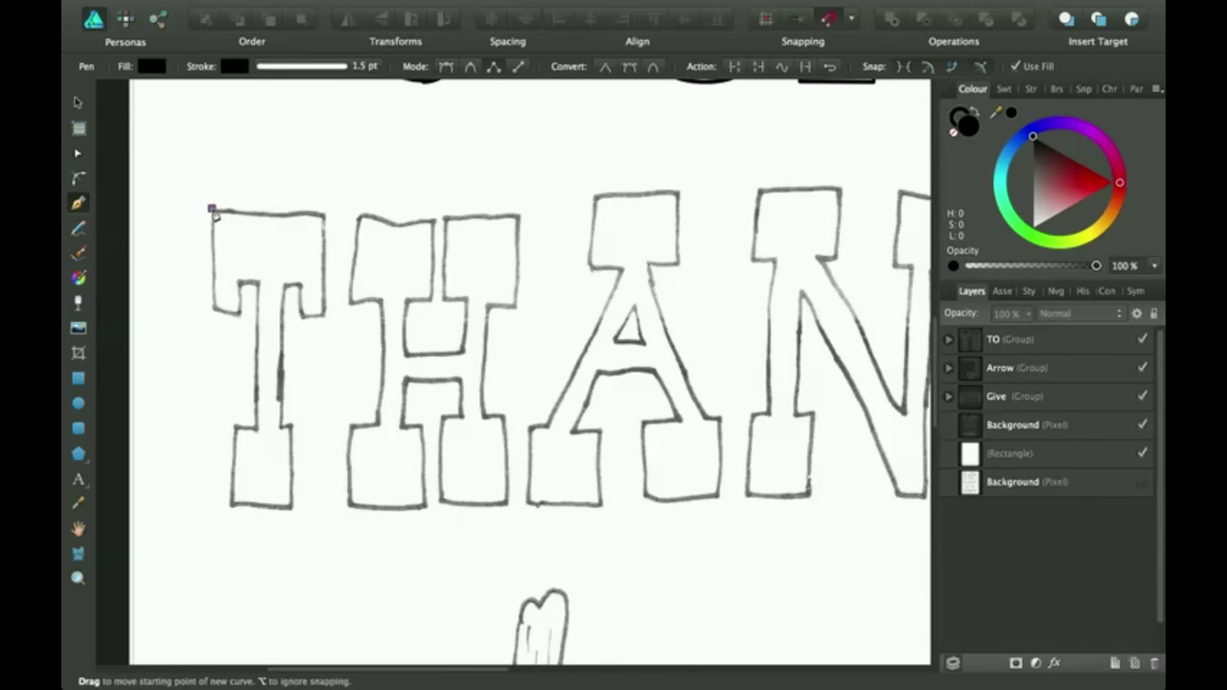
{"action": "left_click", "coordinate": [326, 209]}
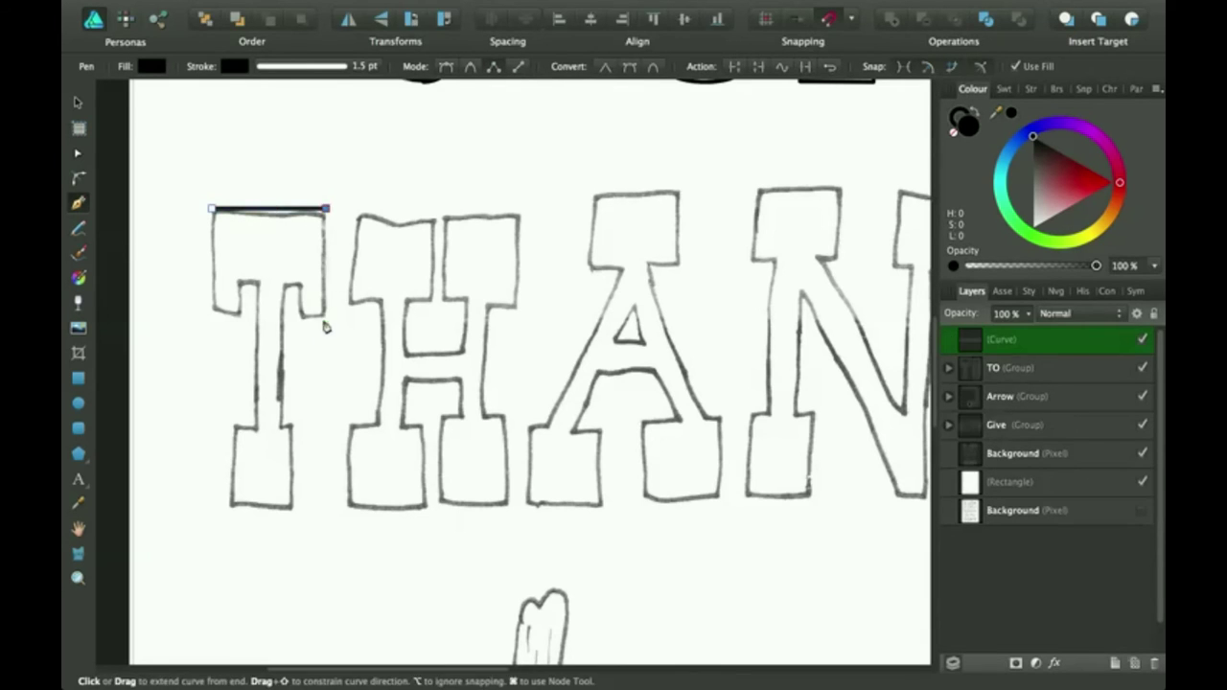
{"action": "left_click", "coordinate": [326, 317]}
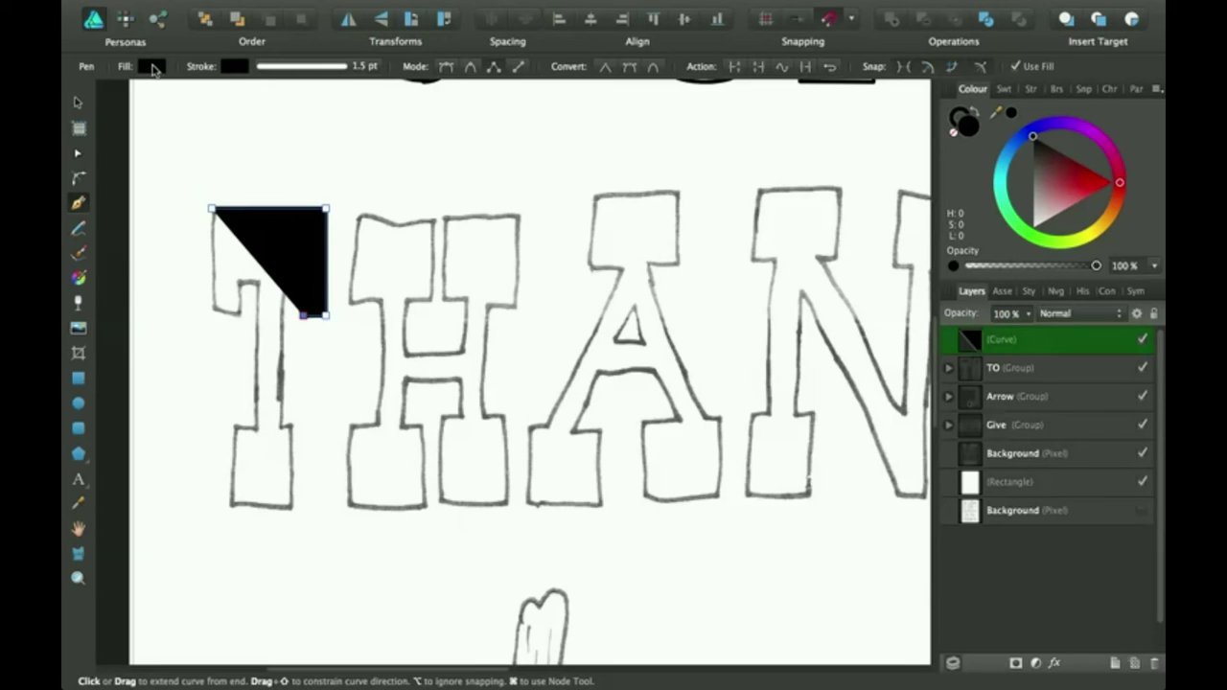
- Turn off the outline's fill and continue tracing along the right crossbar underside
{"action": "left_click", "coordinate": [151, 67]}
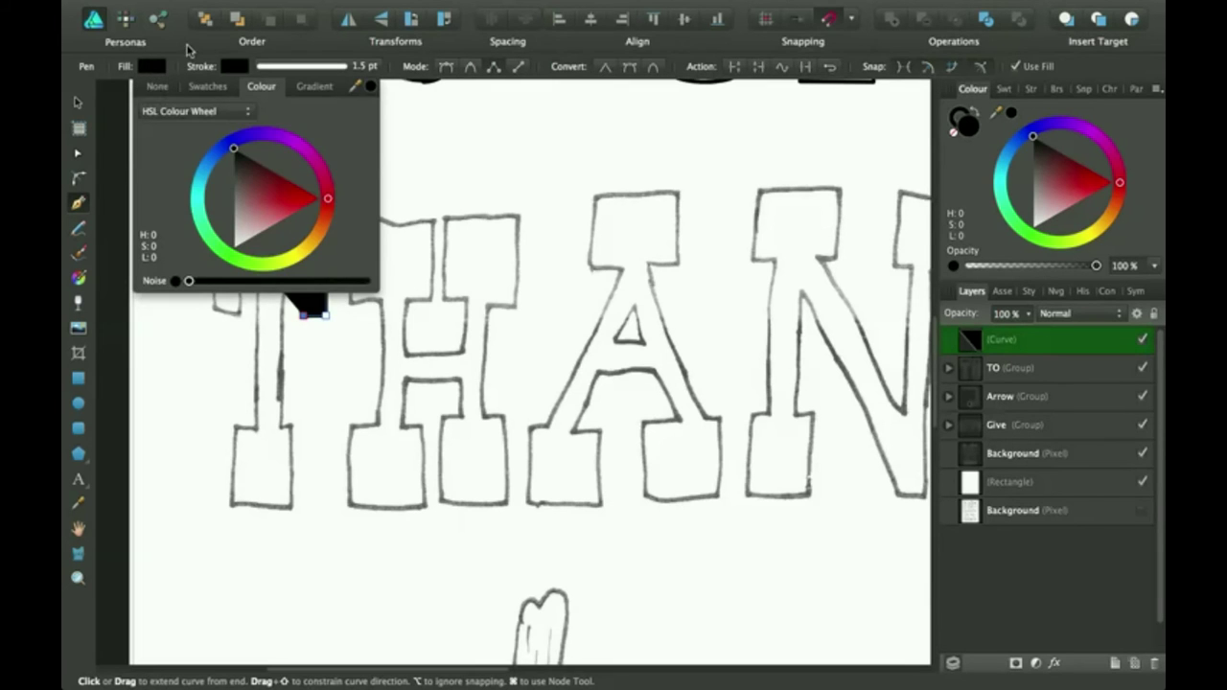
{"action": "left_click", "coordinate": [1014, 67]}
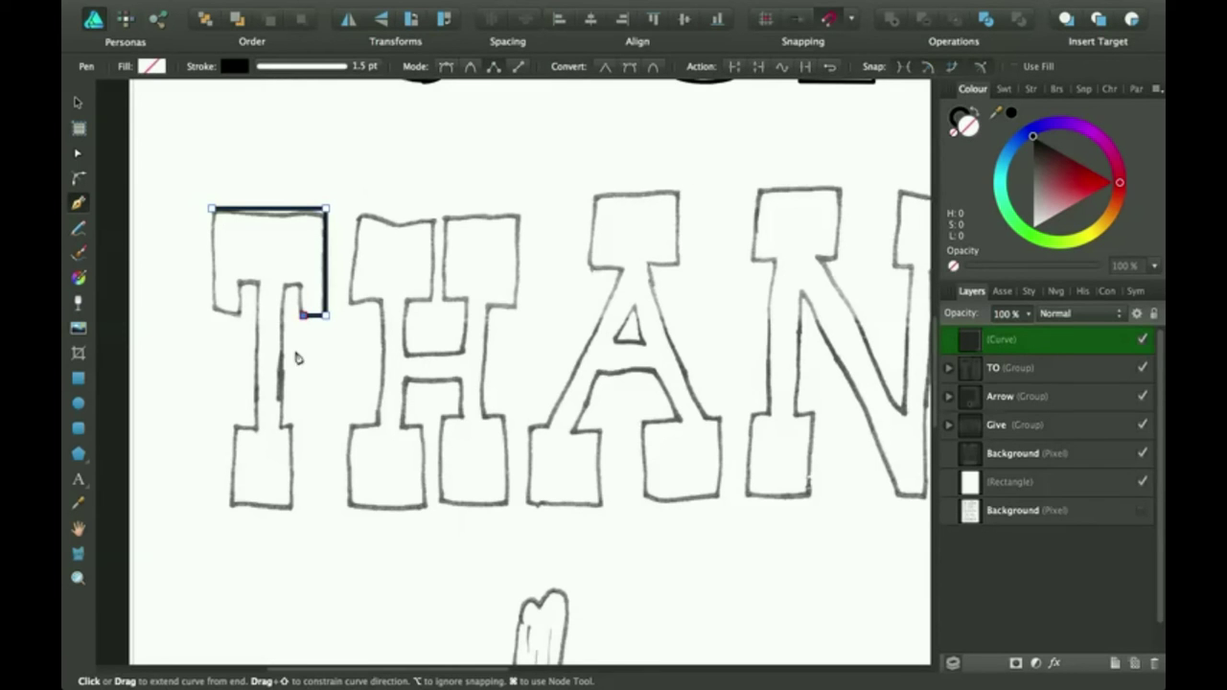
{"action": "left_click", "coordinate": [302, 286]}
- Trace down the T's stem right side, around the base and up its left side
{"action": "left_click", "coordinate": [279, 284]}
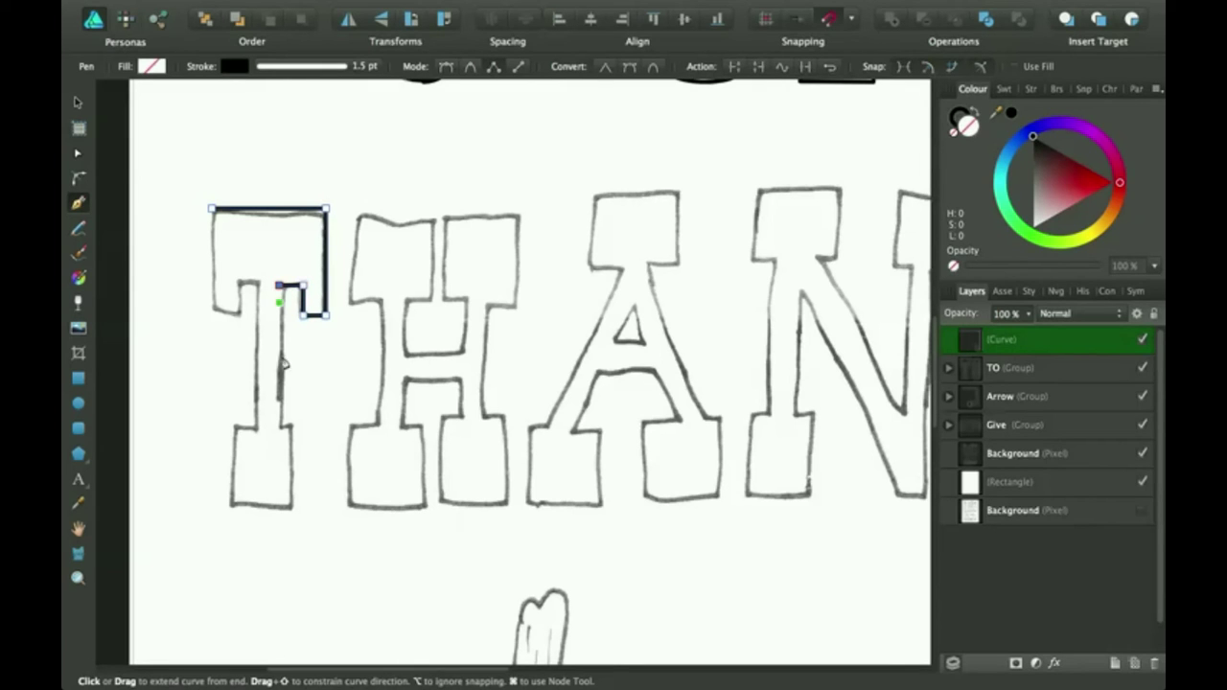
{"action": "left_click", "coordinate": [280, 425]}
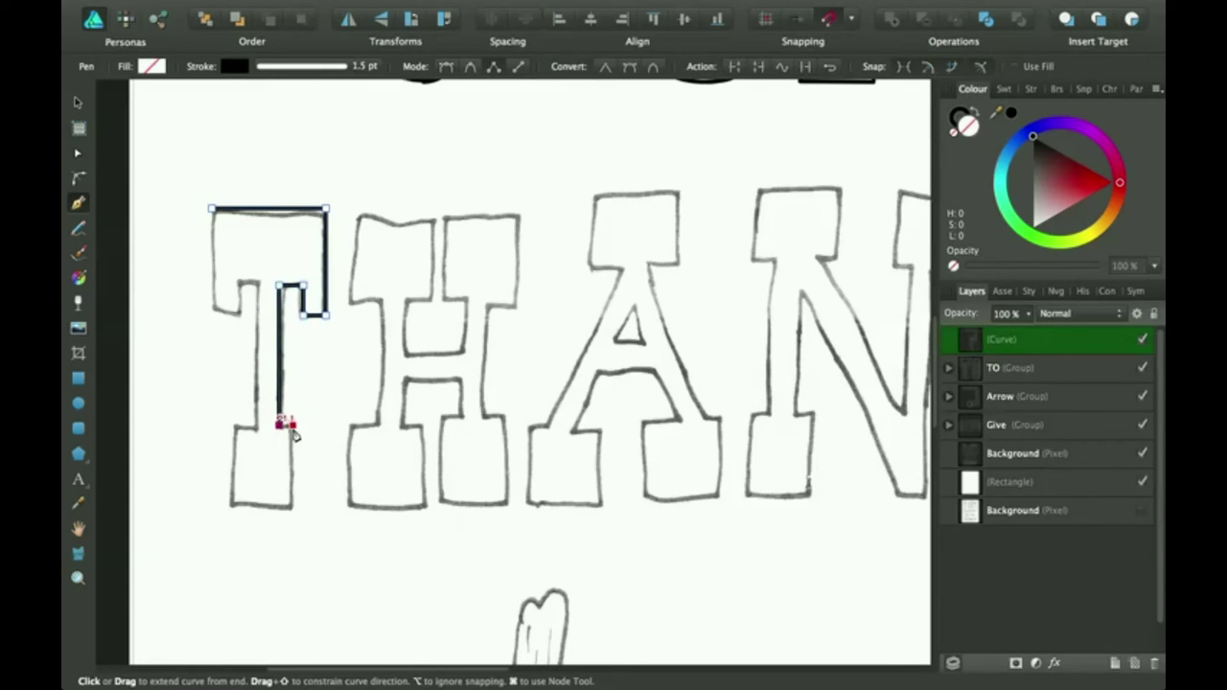
{"action": "left_click", "coordinate": [293, 425]}
{"action": "left_click", "coordinate": [294, 508]}
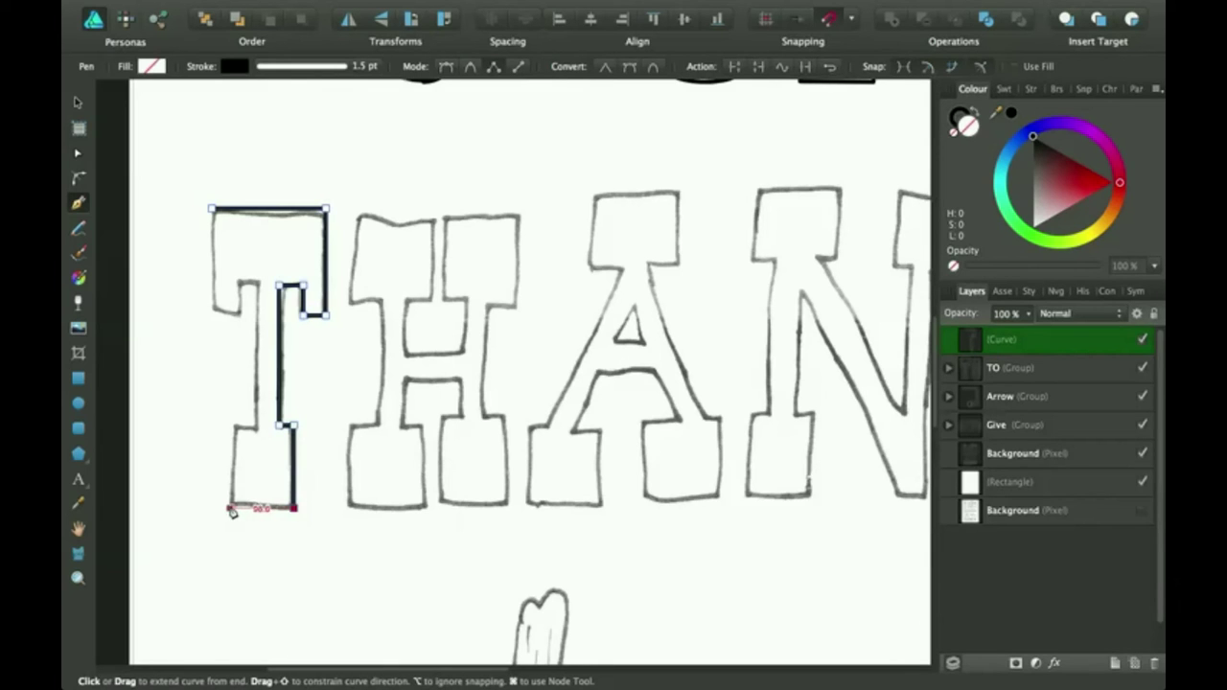
{"action": "left_click", "coordinate": [231, 509]}
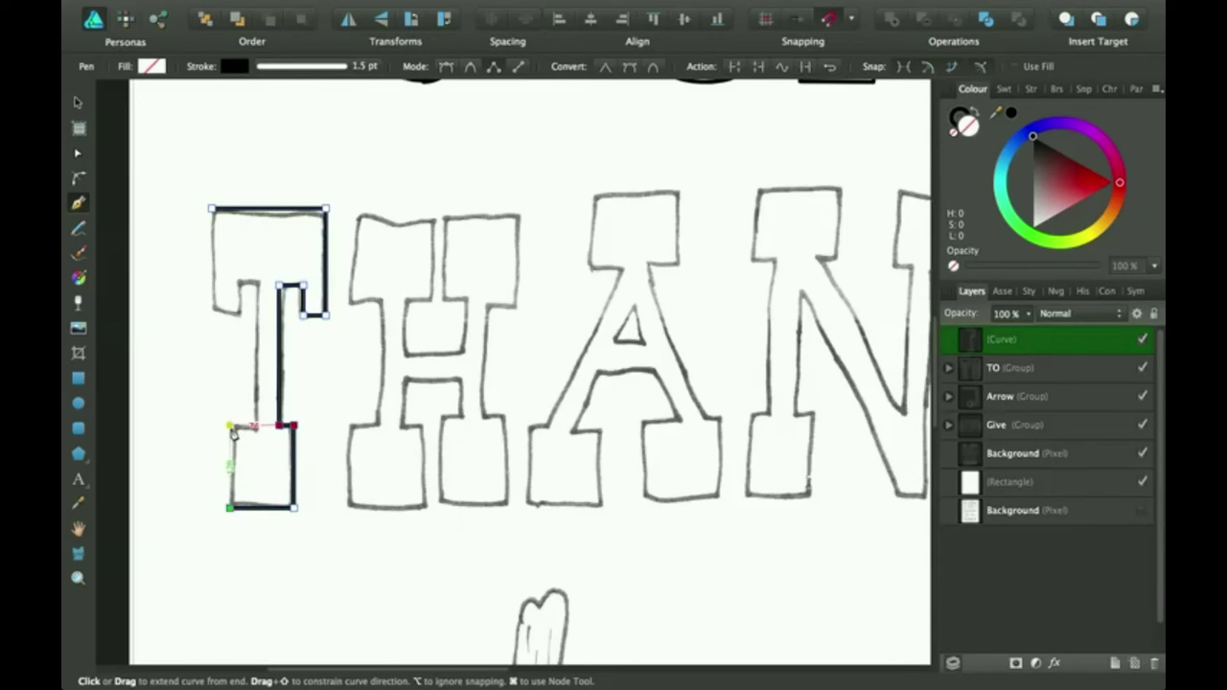
{"action": "left_click", "coordinate": [230, 426]}
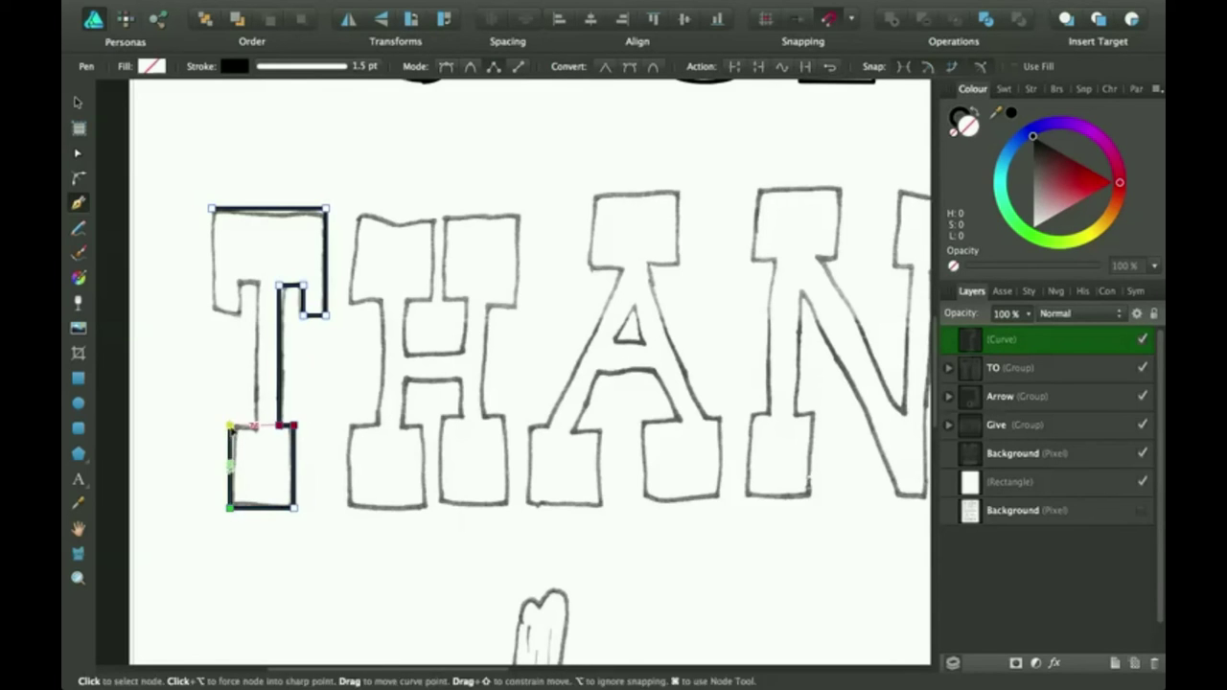
- Trace up the stem's left side and crossbar's left end, then close the T outline
{"action": "left_click", "coordinate": [256, 426]}
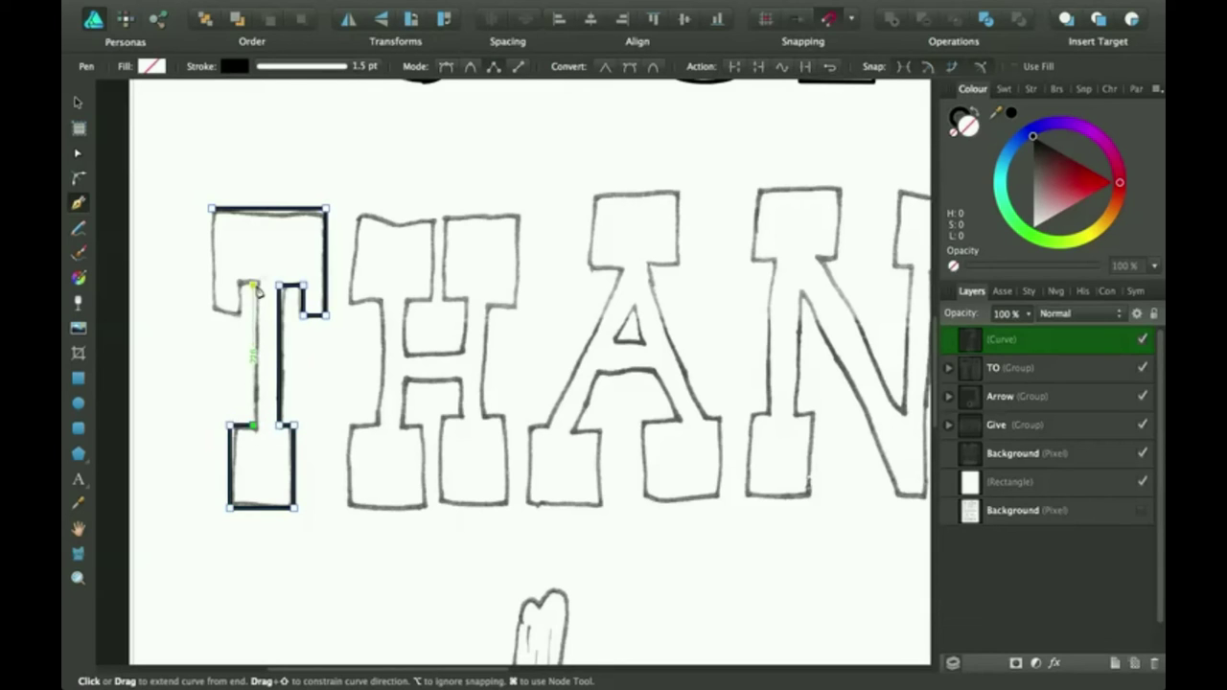
{"action": "left_click", "coordinate": [253, 286]}
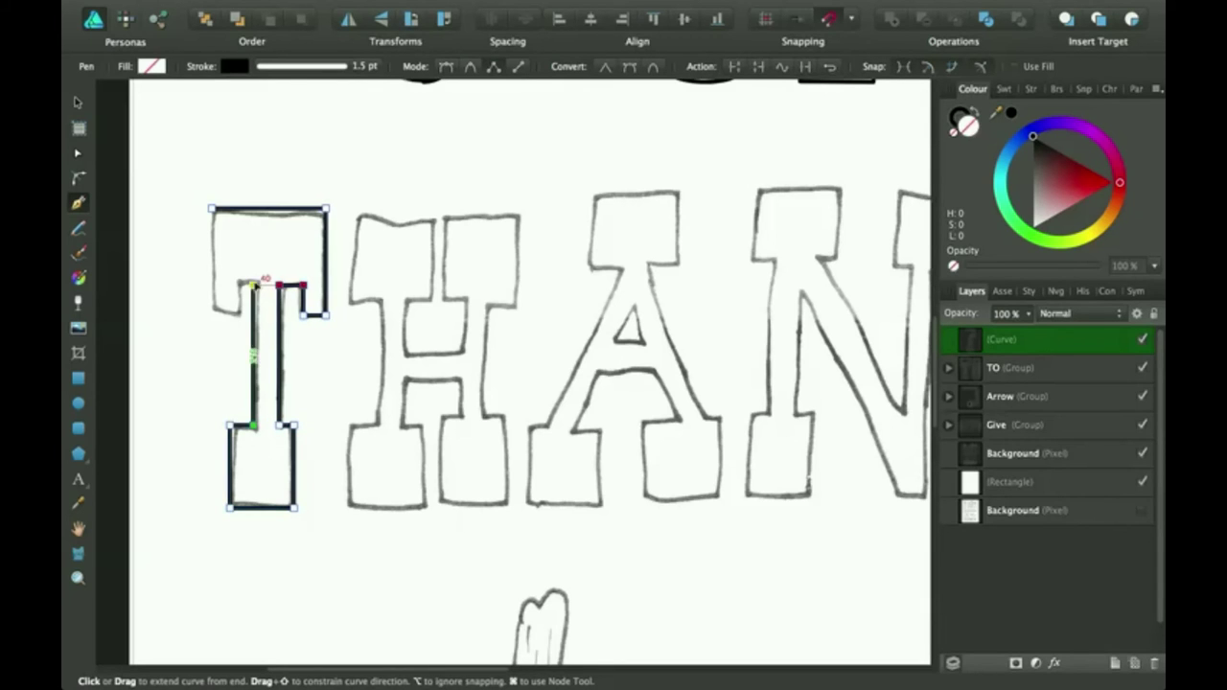
{"action": "left_click", "coordinate": [238, 287]}
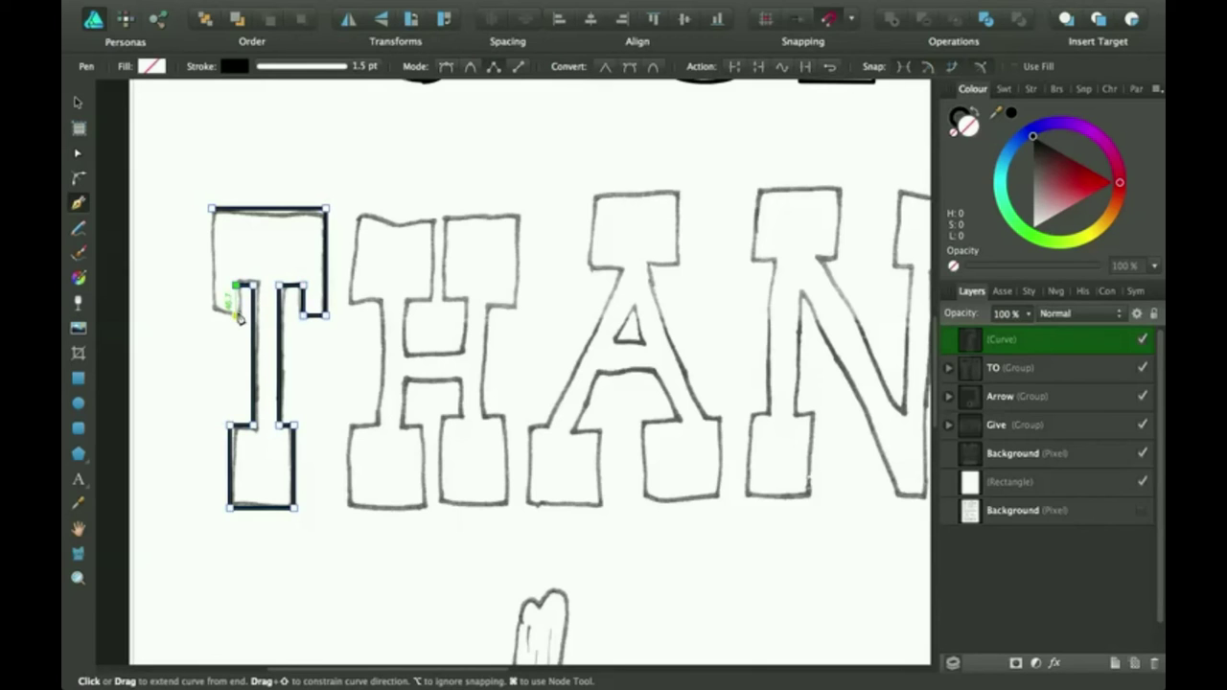
{"action": "left_click", "coordinate": [238, 314]}
{"action": "left_click", "coordinate": [211, 314]}
{"action": "left_click", "coordinate": [212, 210]}
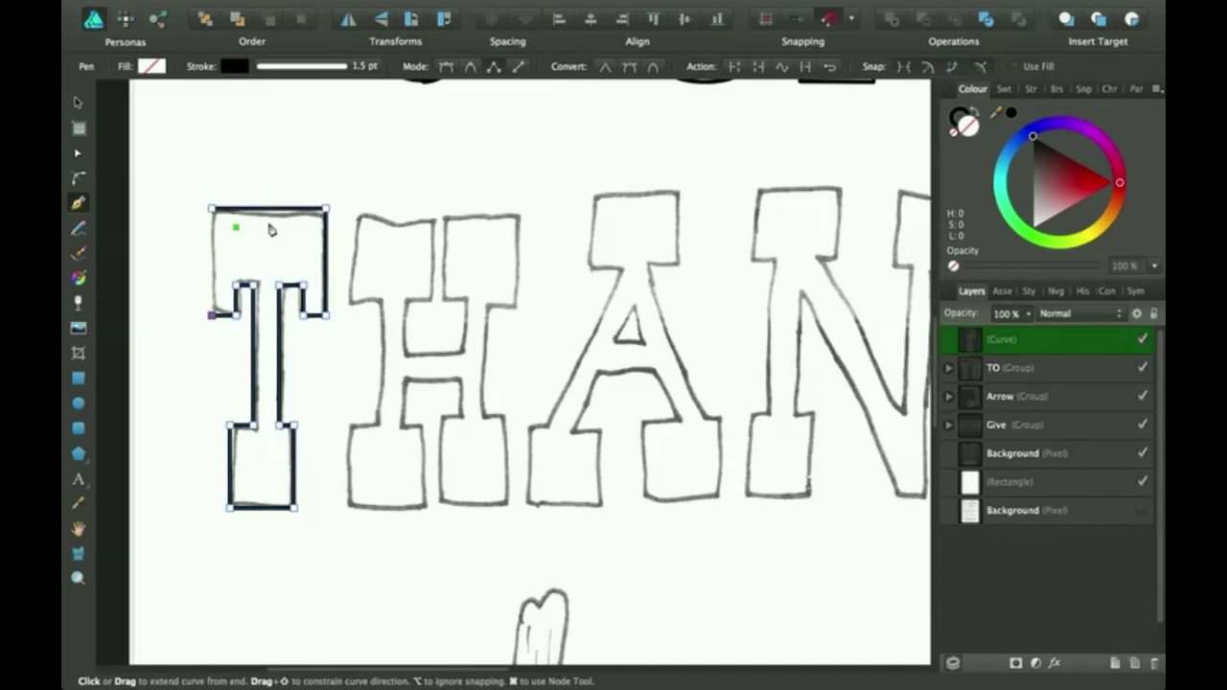
{"action": "left_click", "coordinate": [762, 67]}
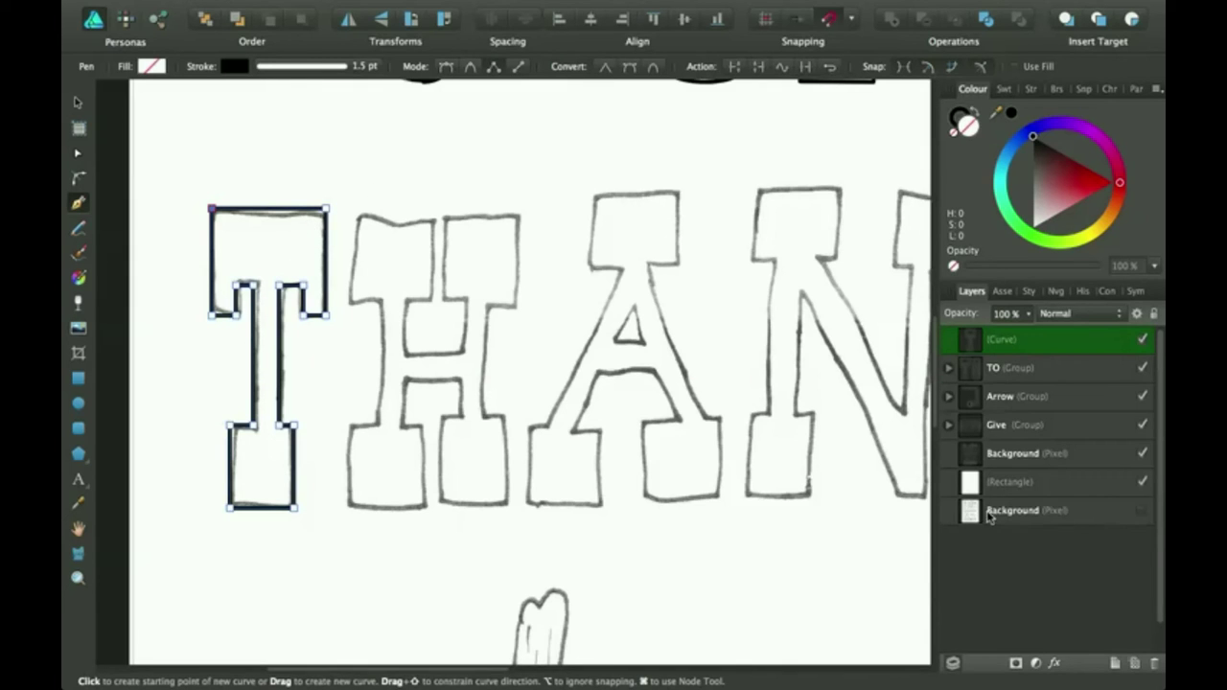
{"action": "left_click", "coordinate": [1143, 454]}
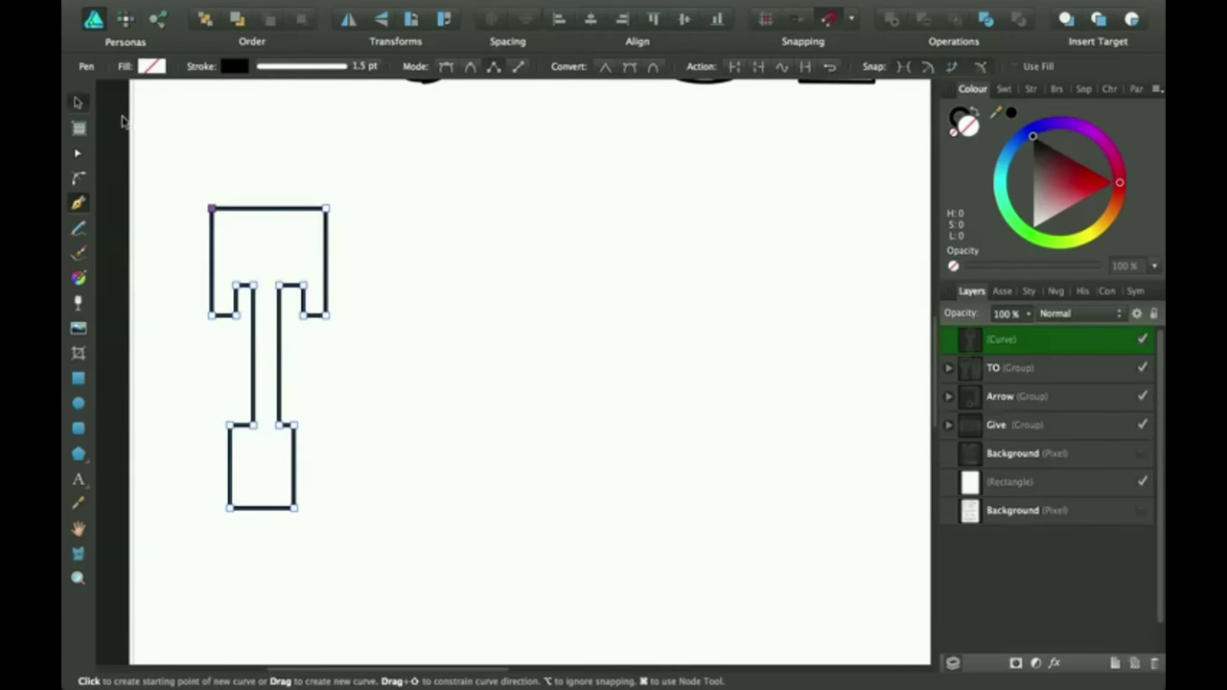
{"action": "key", "text": "v"}
{"action": "left_click", "coordinate": [512, 433]}
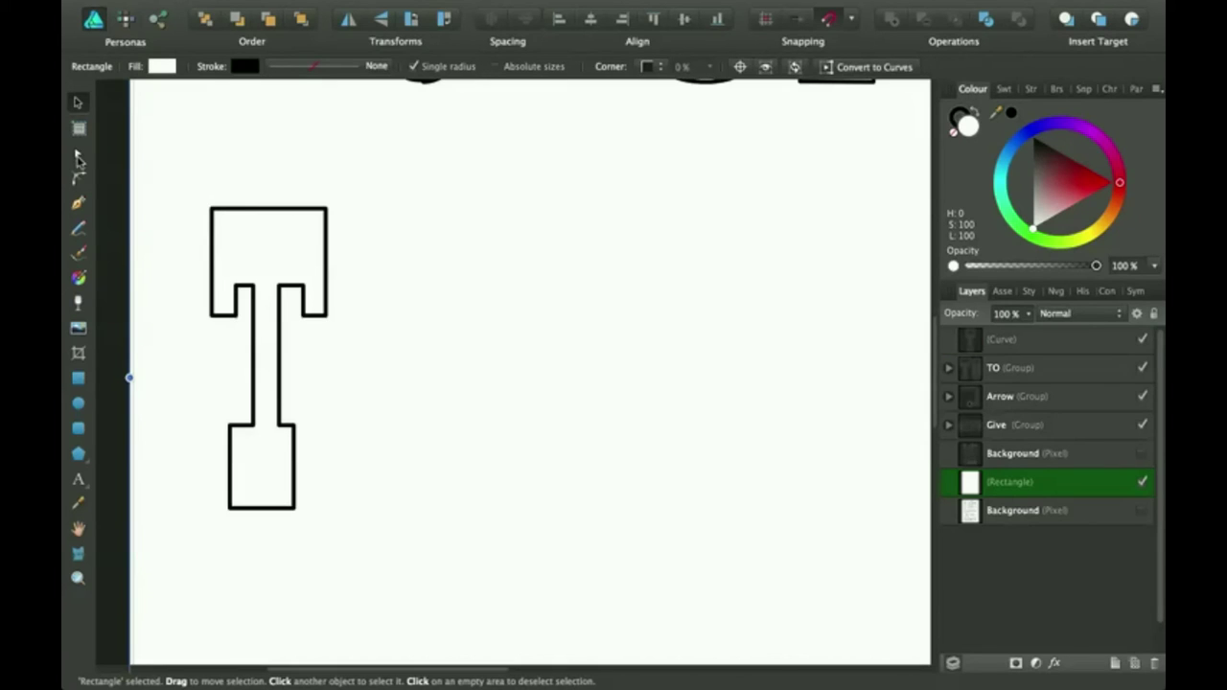
{"action": "left_click", "coordinate": [77, 155]}
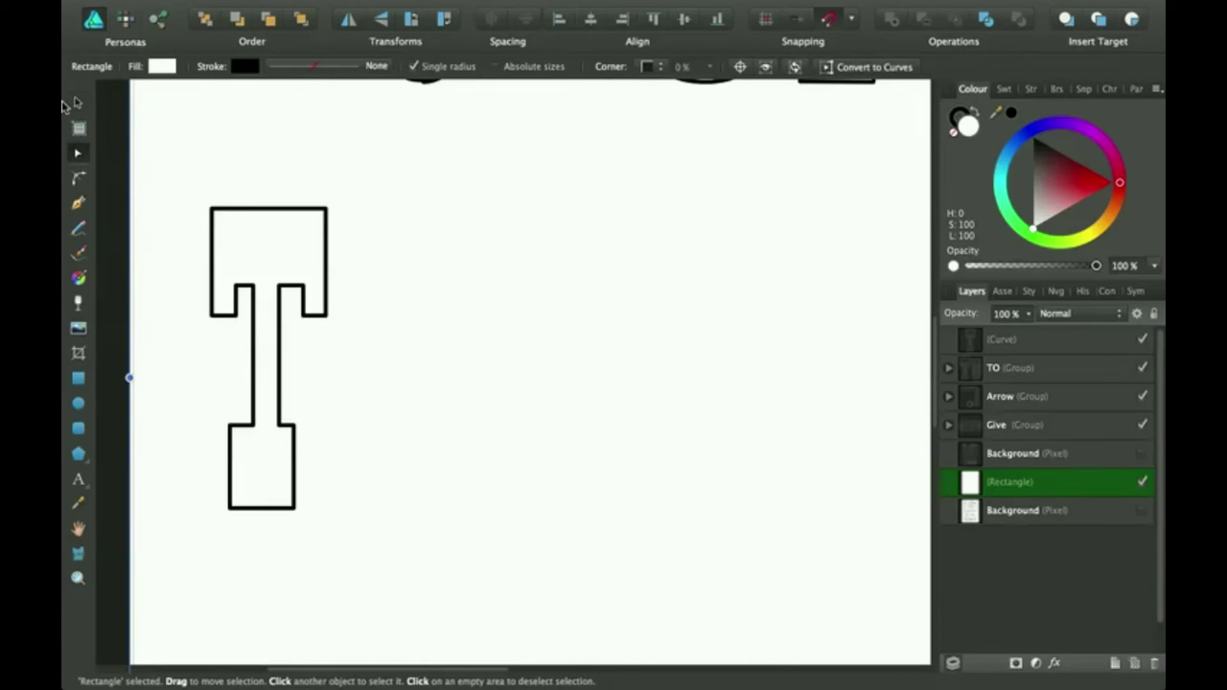
{"action": "left_click", "coordinate": [1020, 341]}
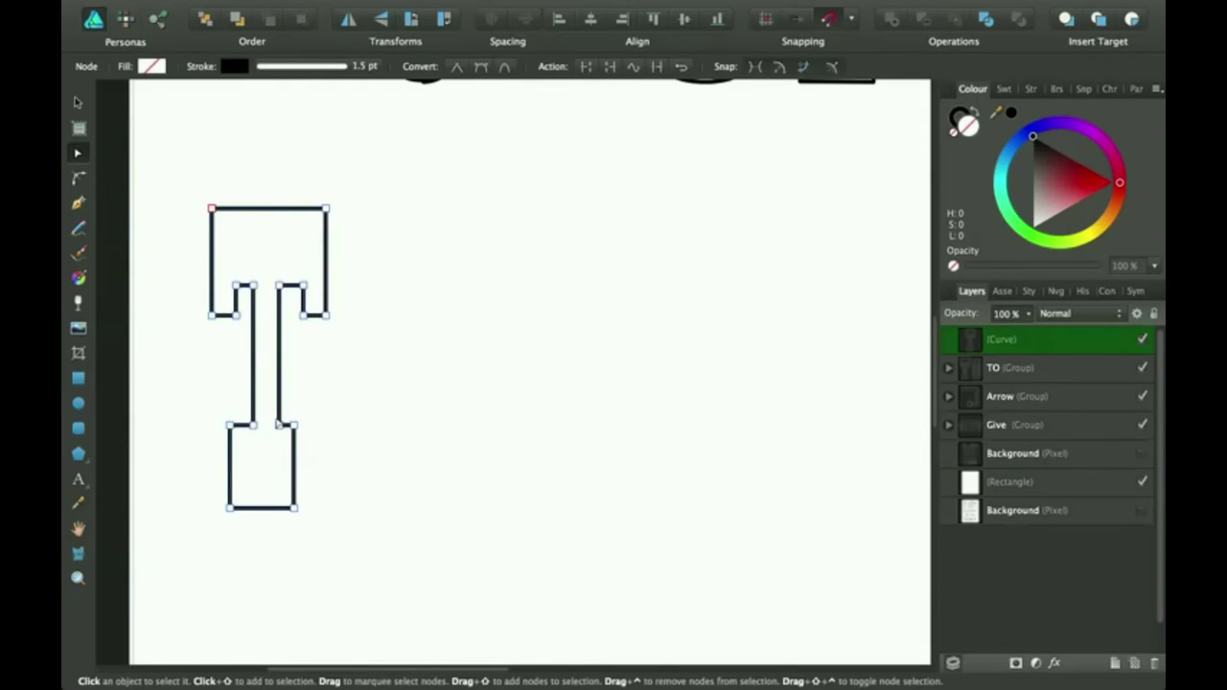
{"action": "left_click_drag", "start_coordinate": [222, 411], "coordinate": [230, 515]}
{"action": "left_click", "coordinate": [373, 240]}
{"action": "scroll", "coordinate": [373, 241], "scroll_direction": "up", "scroll_amount": 2}
{"action": "scroll", "coordinate": [397, 304], "scroll_direction": "right", "scroll_amount": 1}
{"action": "scroll", "coordinate": [397, 304], "scroll_direction": "right", "scroll_amount": 1}
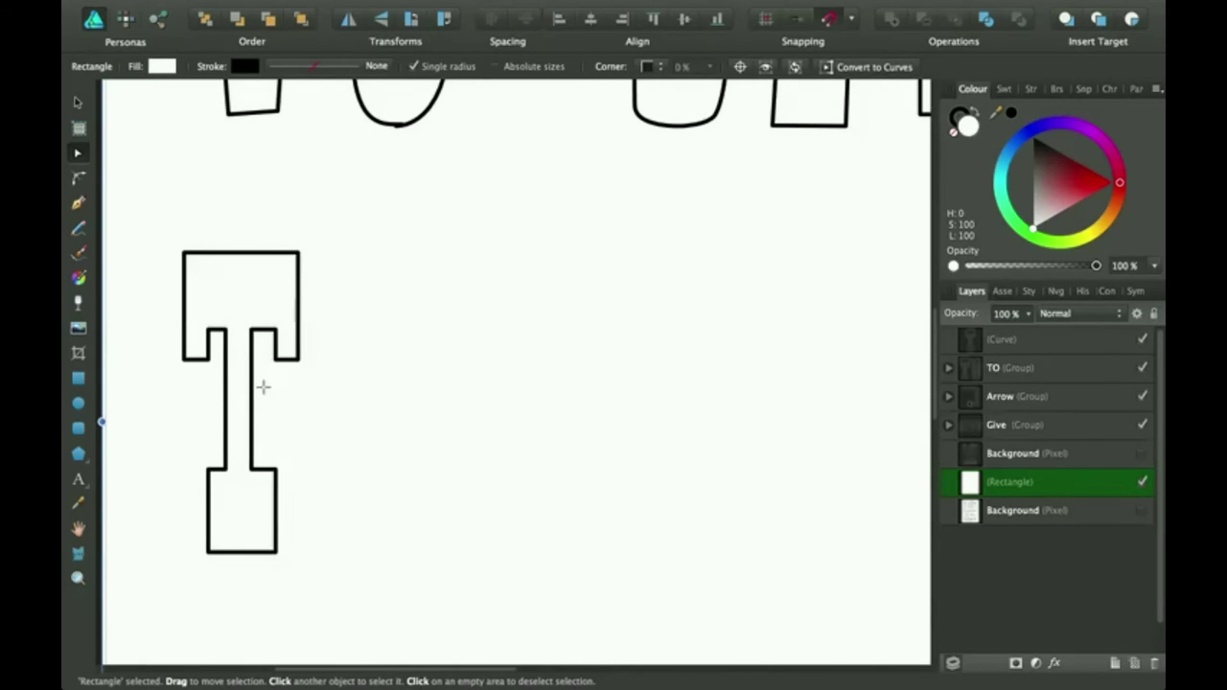
{"action": "scroll", "coordinate": [365, 513], "scroll_direction": "up", "scroll_amount": 3}
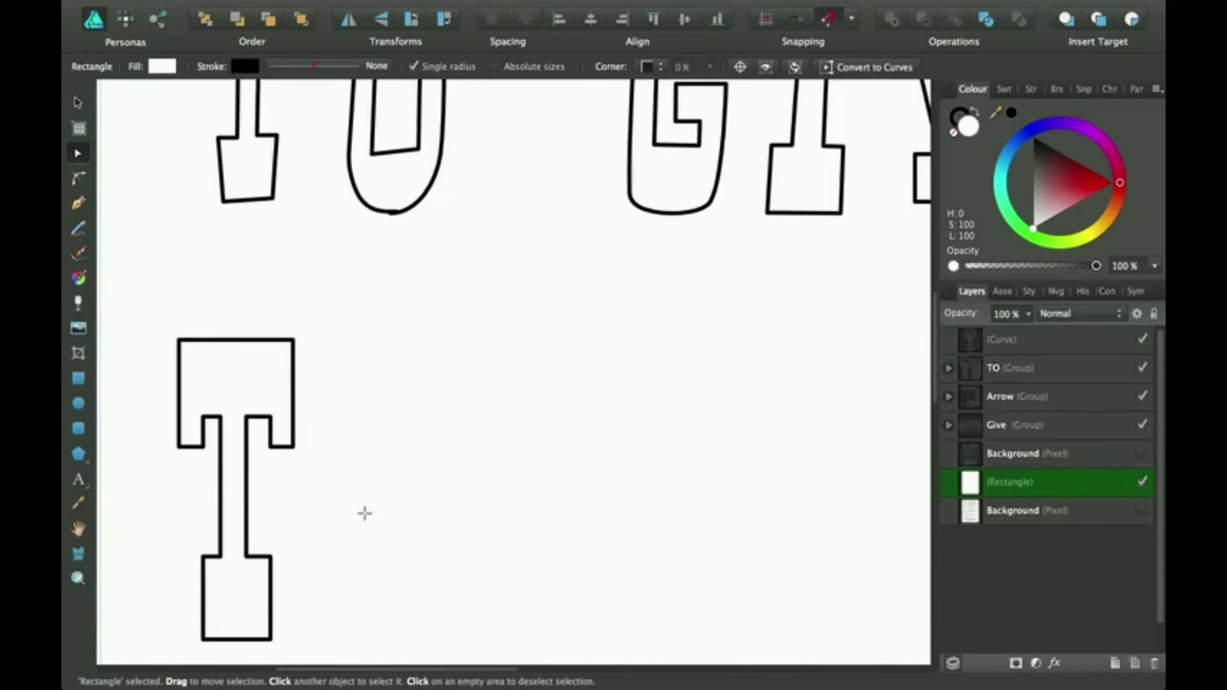
{"action": "scroll", "coordinate": [364, 513], "scroll_direction": "right", "scroll_amount": 1}
{"action": "scroll", "coordinate": [364, 514], "scroll_direction": "up", "scroll_amount": 5}
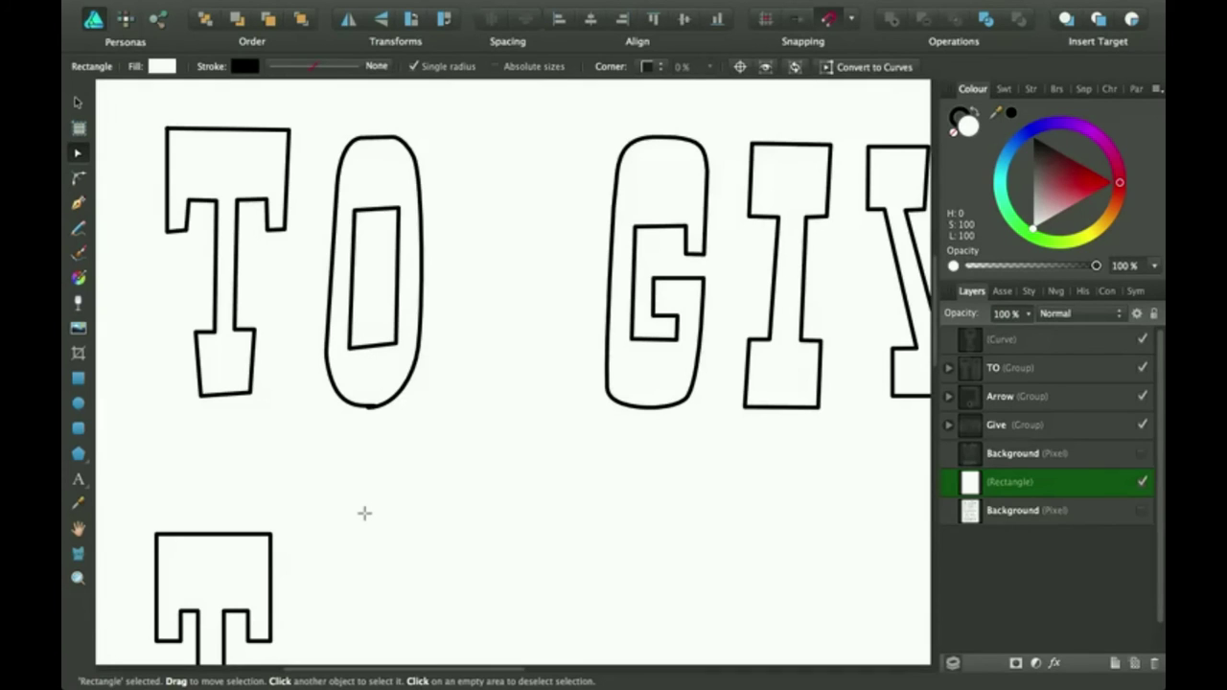
{"action": "scroll", "coordinate": [365, 513], "scroll_direction": "left", "scroll_amount": 1}
{"action": "scroll", "coordinate": [364, 513], "scroll_direction": "down", "scroll_amount": 7}
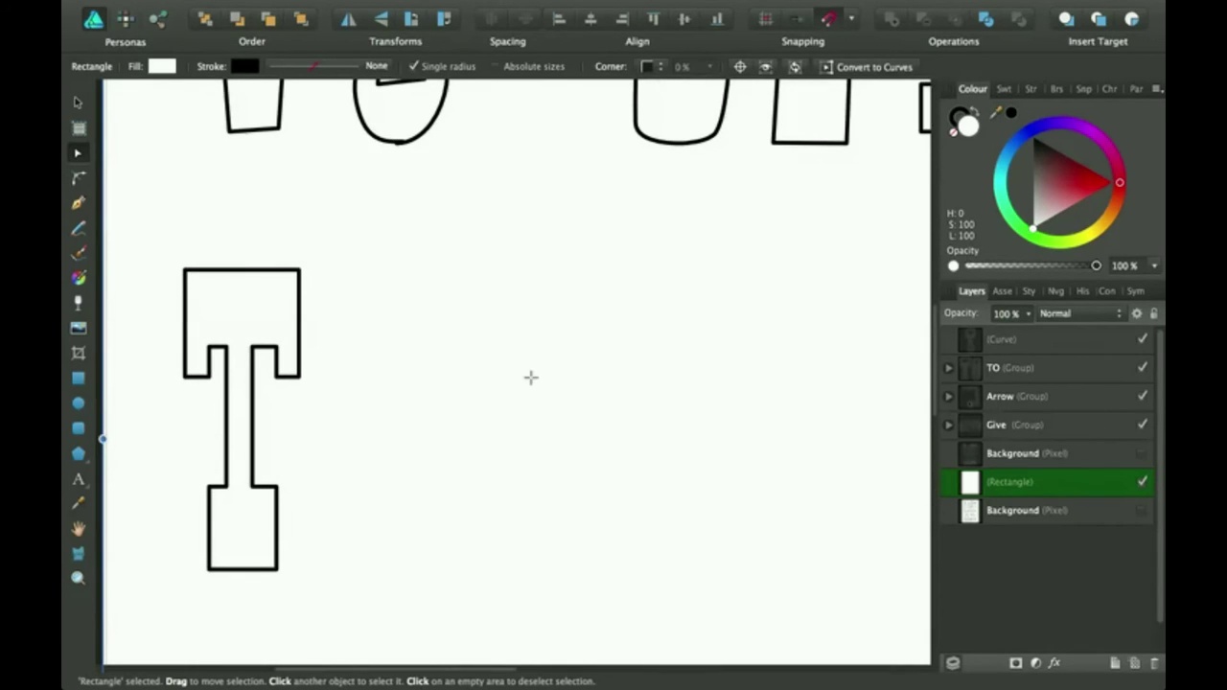
{"action": "scroll", "coordinate": [432, 383], "scroll_direction": "up", "scroll_amount": 1}
{"action": "scroll", "coordinate": [436, 385], "scroll_direction": "down", "scroll_amount": 2}
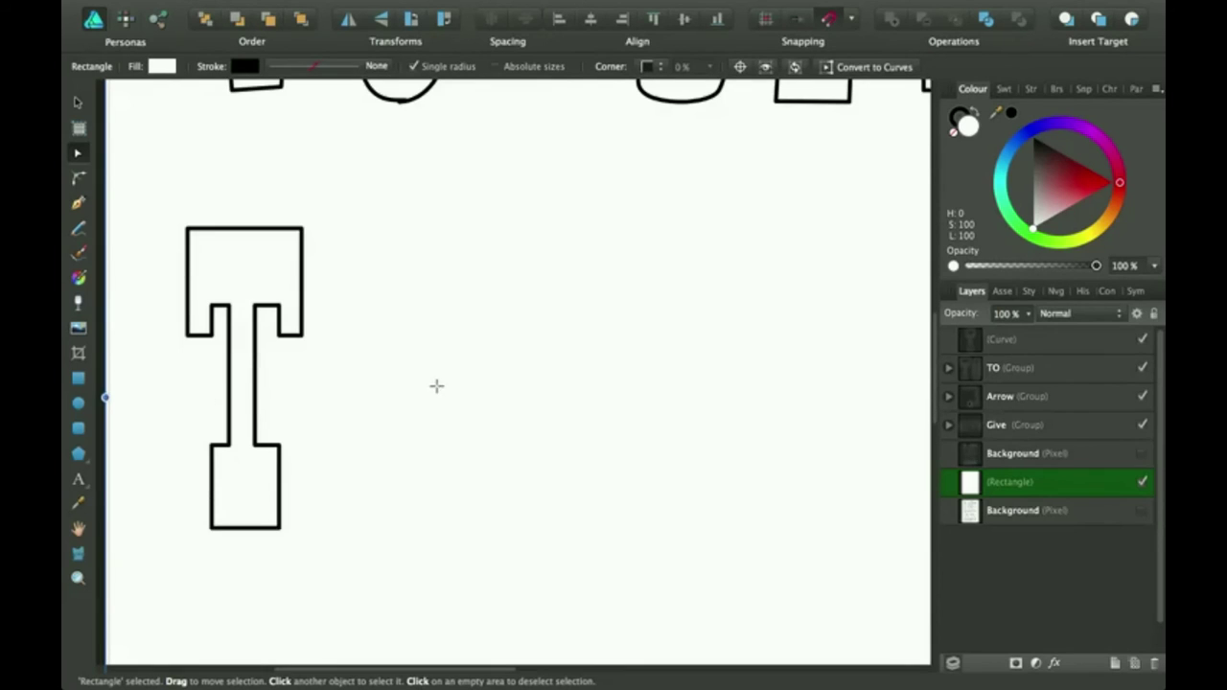
- Switch back to the Pen tool and make the hand-drawn sketch layer visible again
{"action": "left_click", "coordinate": [79, 205]}
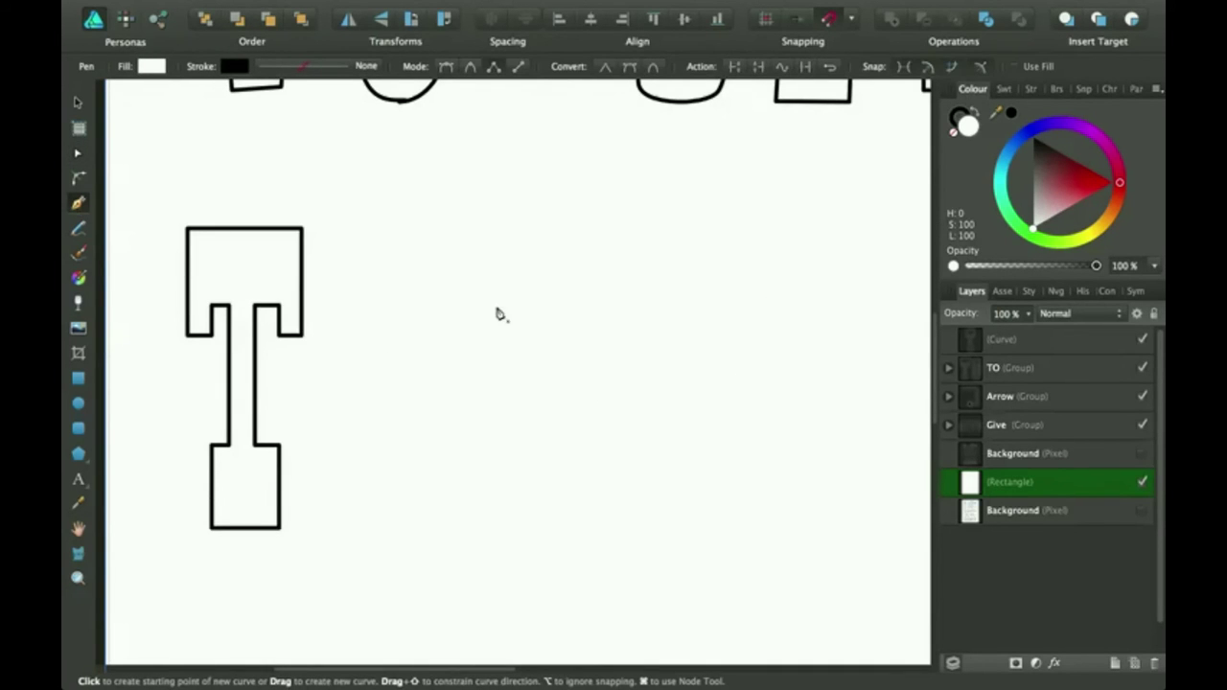
{"action": "left_click", "coordinate": [445, 71]}
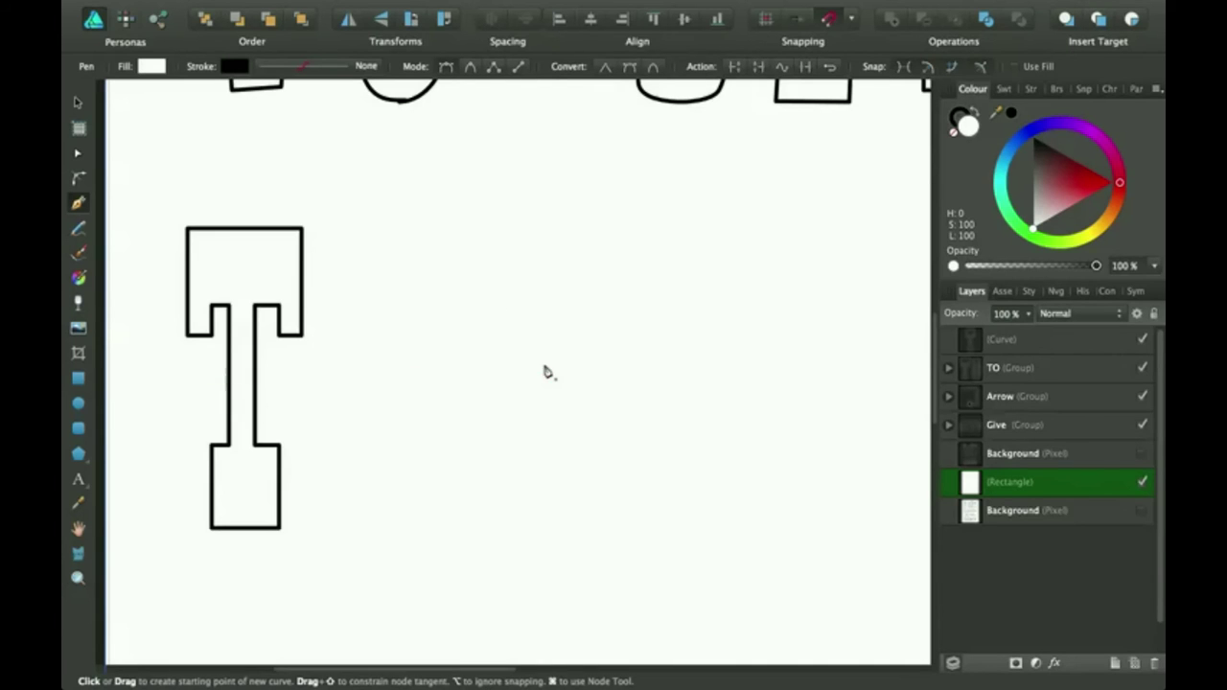
{"action": "left_click", "coordinate": [1142, 453]}
{"action": "scroll", "coordinate": [555, 513], "scroll_direction": "right", "scroll_amount": 10}
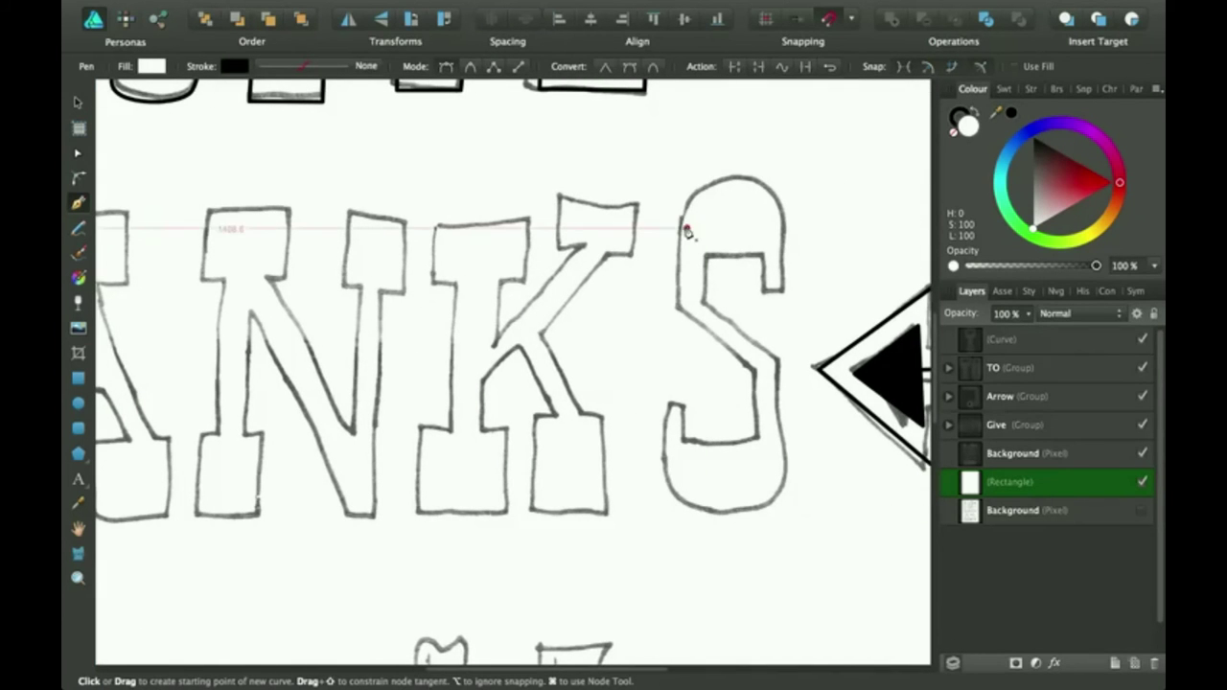
- Trace the S's rounded top, right side and inner step with Pen nodes
{"action": "left_click_drag", "start_coordinate": [680, 228], "coordinate": [690, 190]}
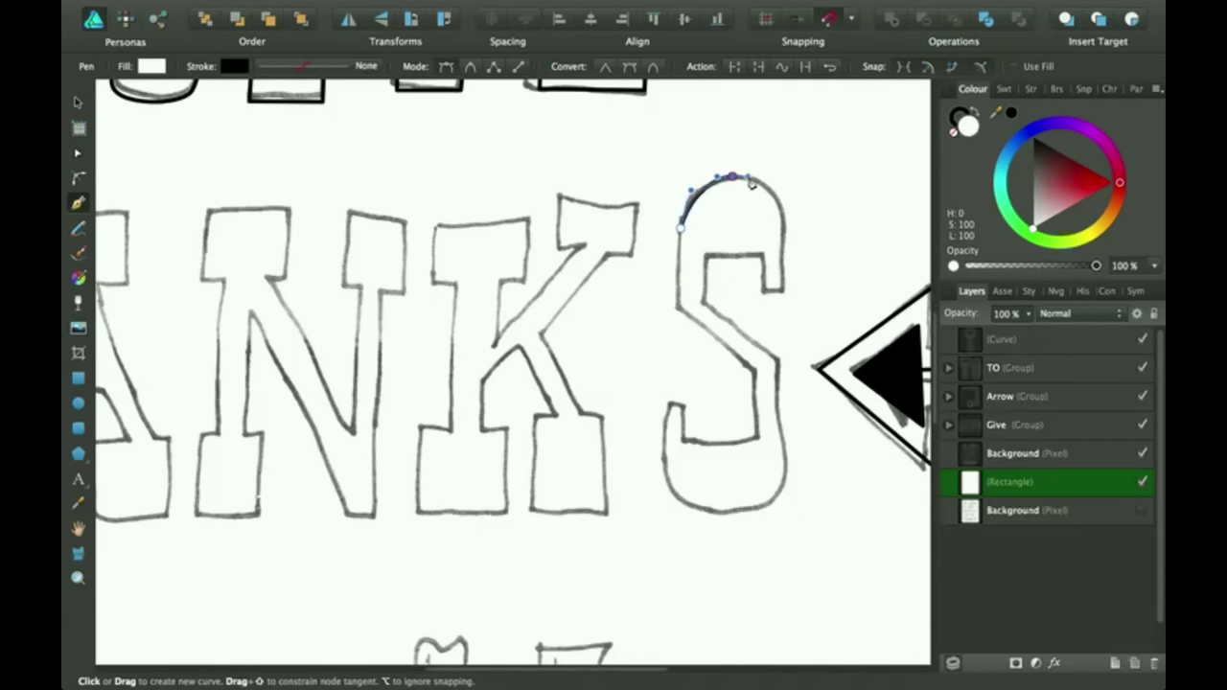
{"action": "left_click", "coordinate": [732, 176]}
{"action": "left_click", "coordinate": [784, 228]}
{"action": "left_click", "coordinate": [784, 293]}
{"action": "left_click", "coordinate": [764, 293]}
{"action": "left_click", "coordinate": [765, 254]}
{"action": "left_click", "coordinate": [706, 253]}
{"action": "left_click", "coordinate": [706, 304]}
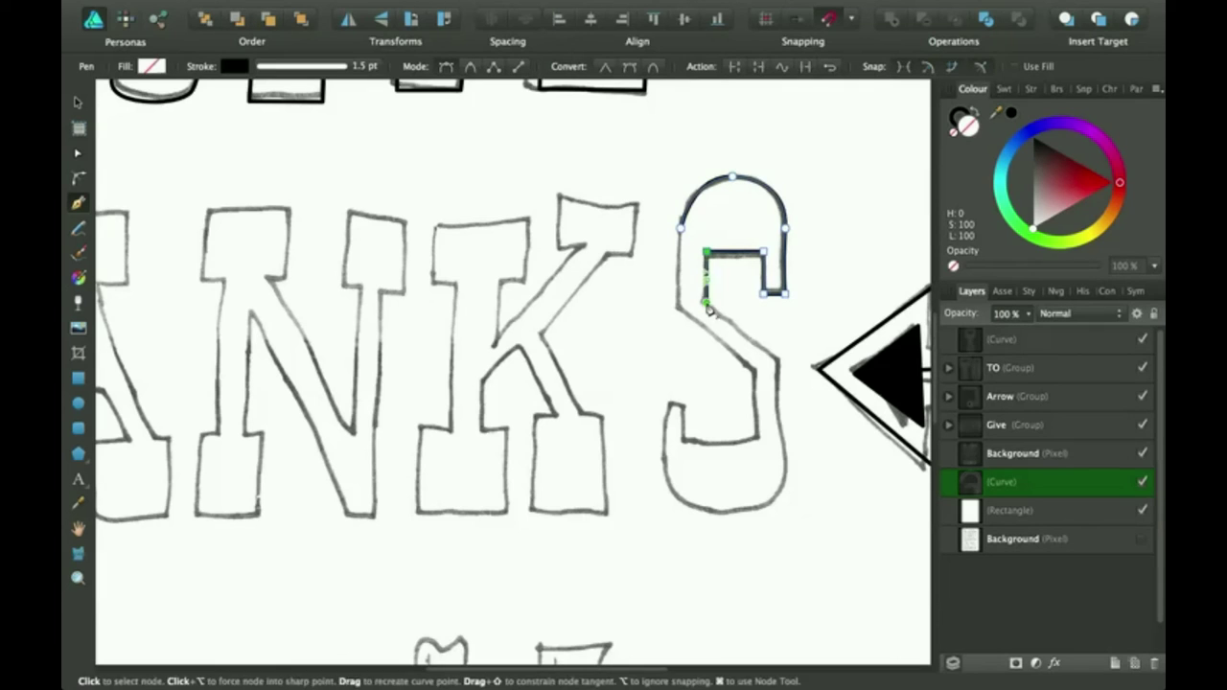
- Close the S outline, apply Smooth Curve twice to its top arc, and reverse the curve
{"action": "left_click", "coordinate": [734, 68]}
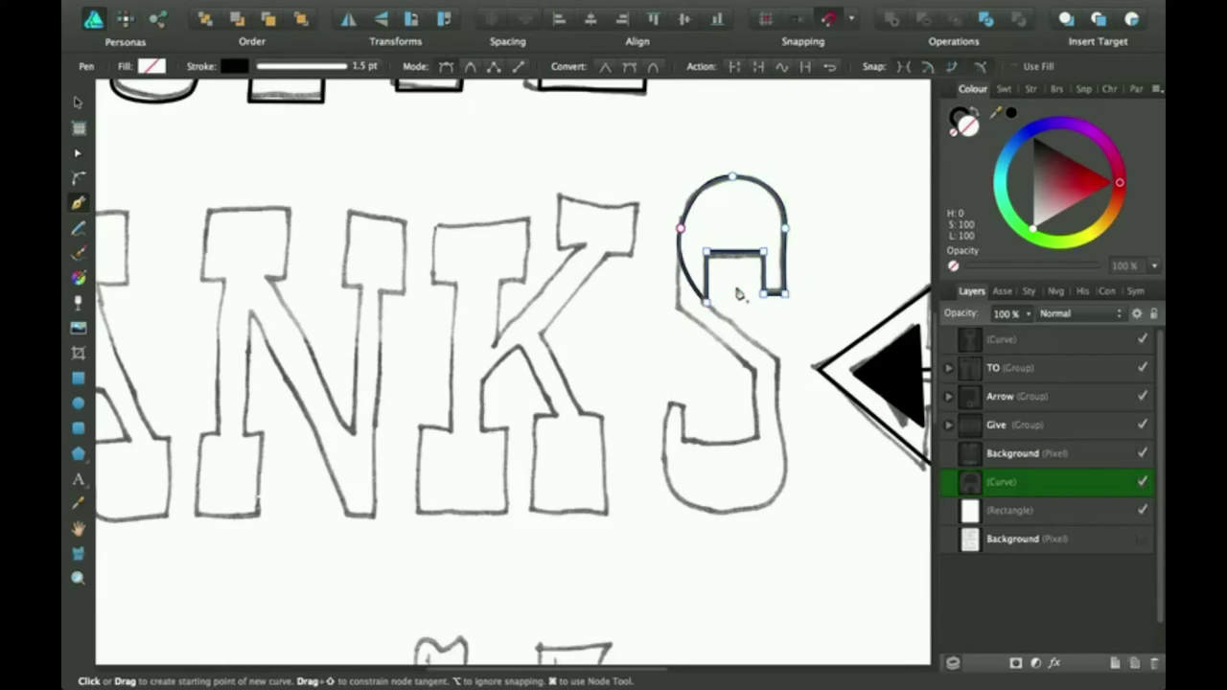
{"action": "left_click", "coordinate": [782, 69]}
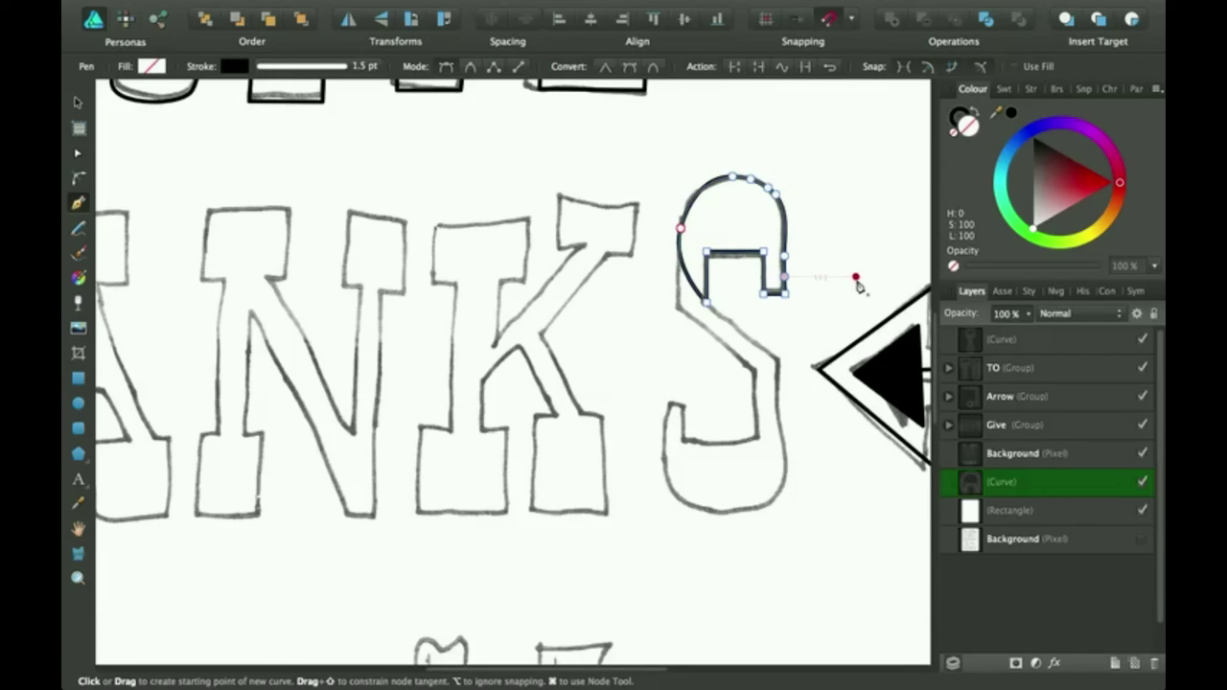
{"action": "left_click", "coordinate": [785, 67]}
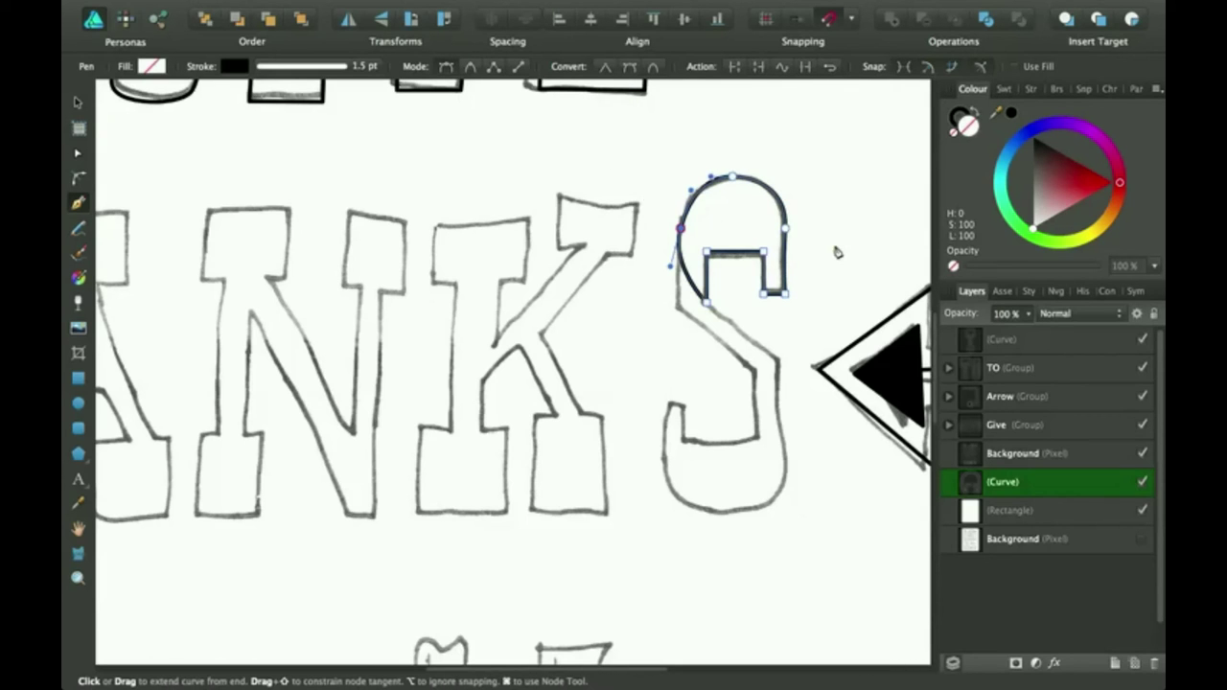
{"action": "left_click", "coordinate": [830, 67]}
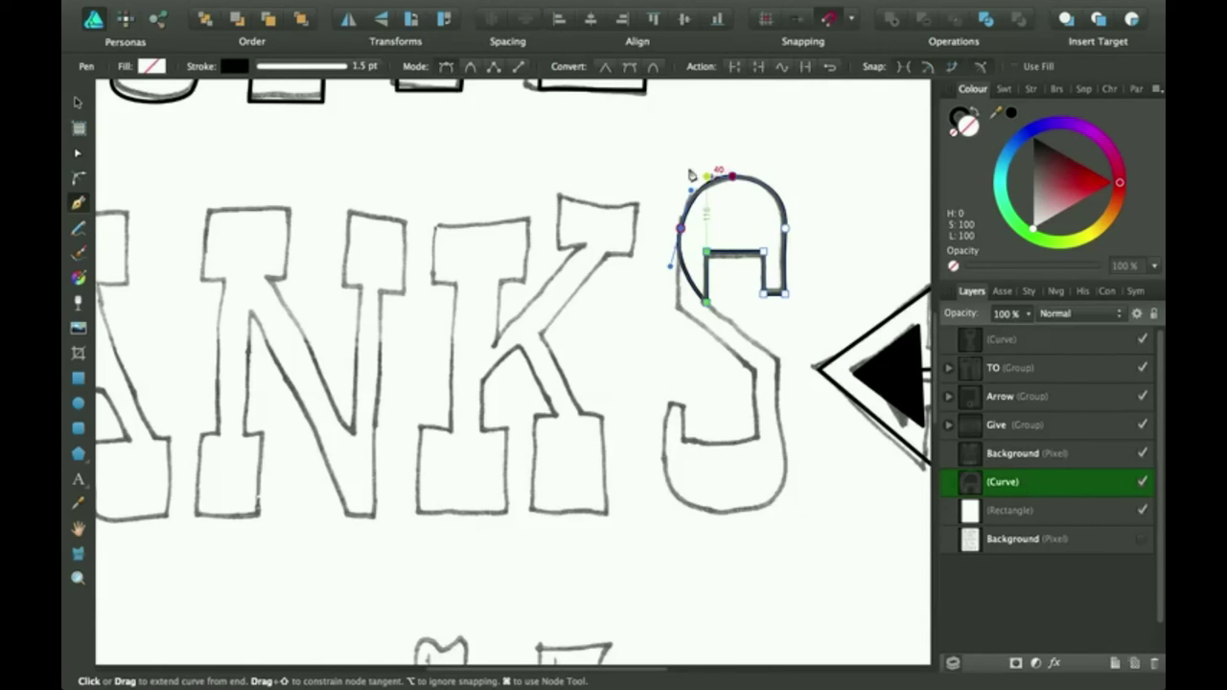
- With the Node tool, adjust the top arc's curvature and select the right-side node
{"action": "left_click", "coordinate": [75, 155]}
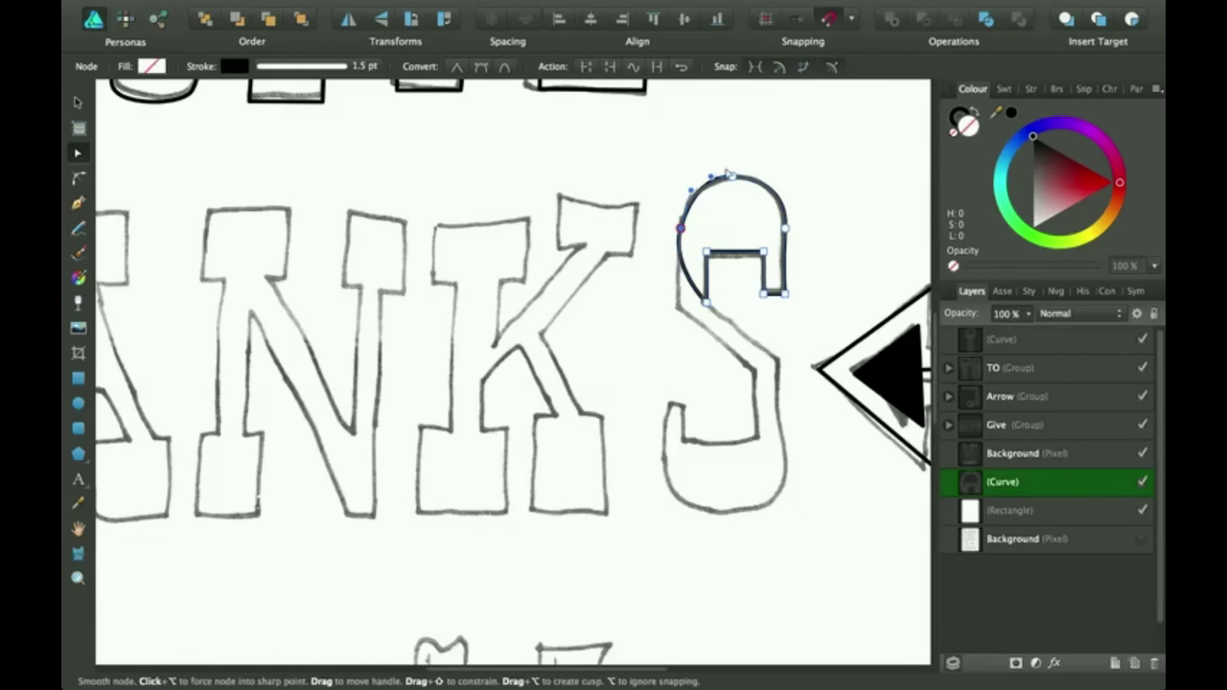
{"action": "left_click_drag", "start_coordinate": [709, 179], "coordinate": [702, 176]}
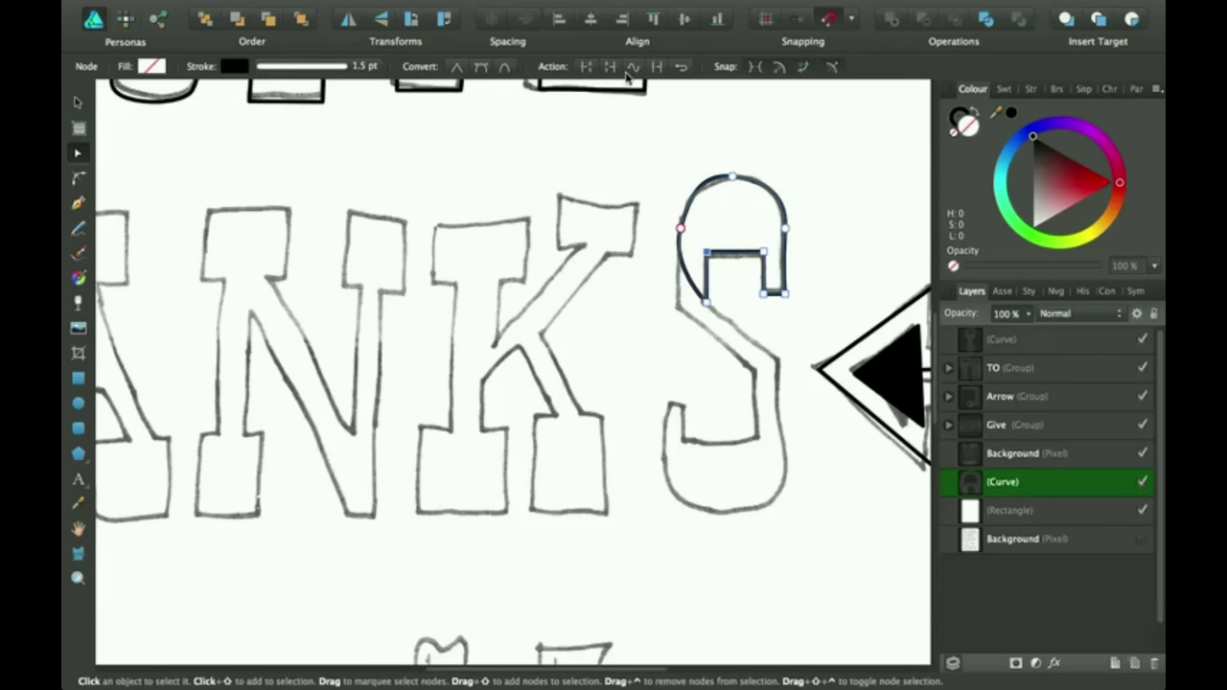
{"action": "left_click", "coordinate": [787, 229]}
{"action": "left_click_drag", "start_coordinate": [789, 230], "coordinate": [788, 231]}
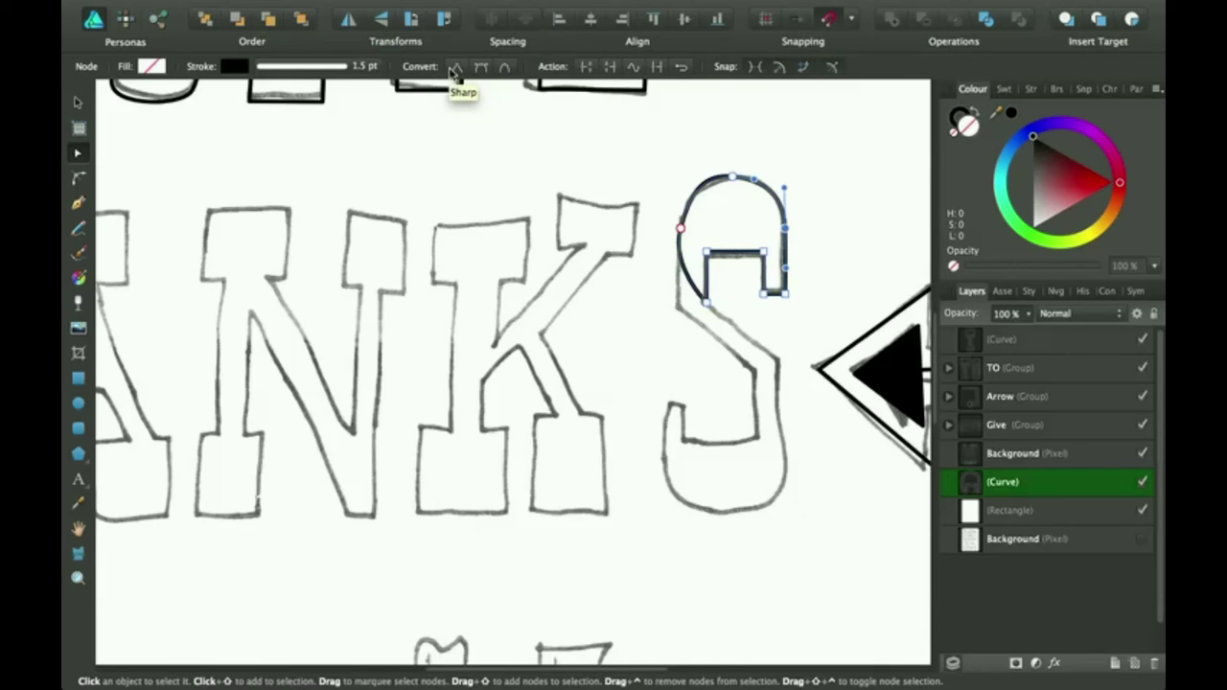
- Toggle the right node between sharp and smooth, then add an extra node on the right side
{"action": "left_click", "coordinate": [456, 69]}
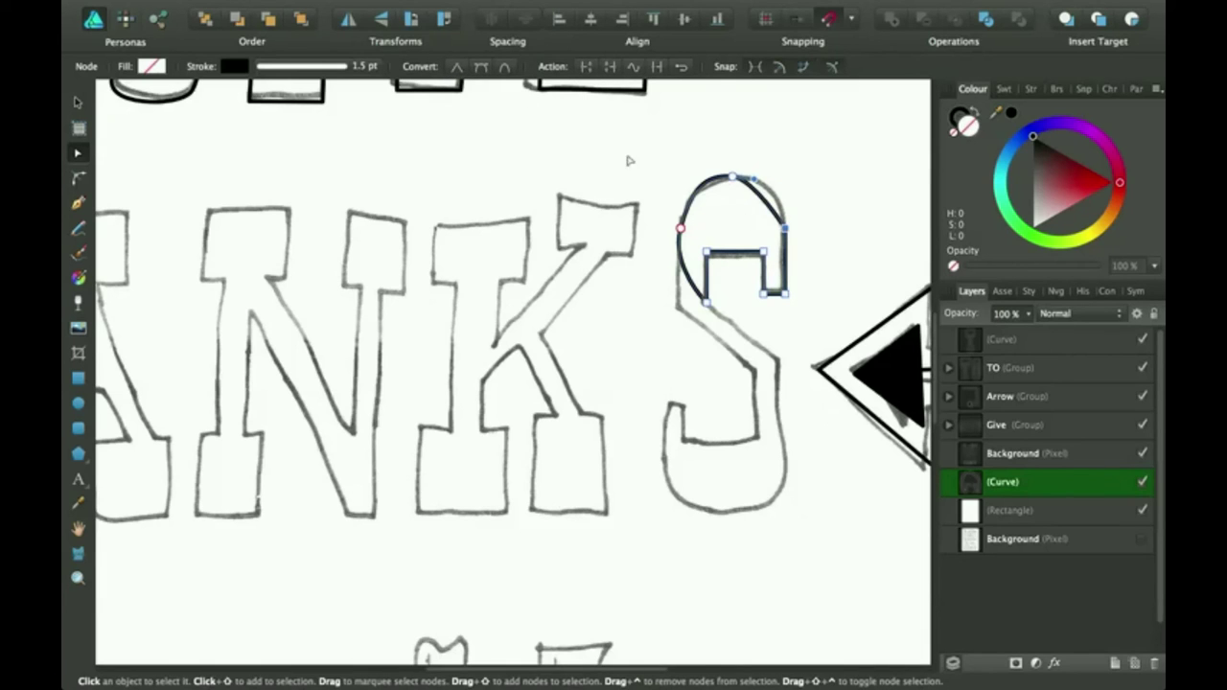
{"action": "left_click", "coordinate": [508, 66]}
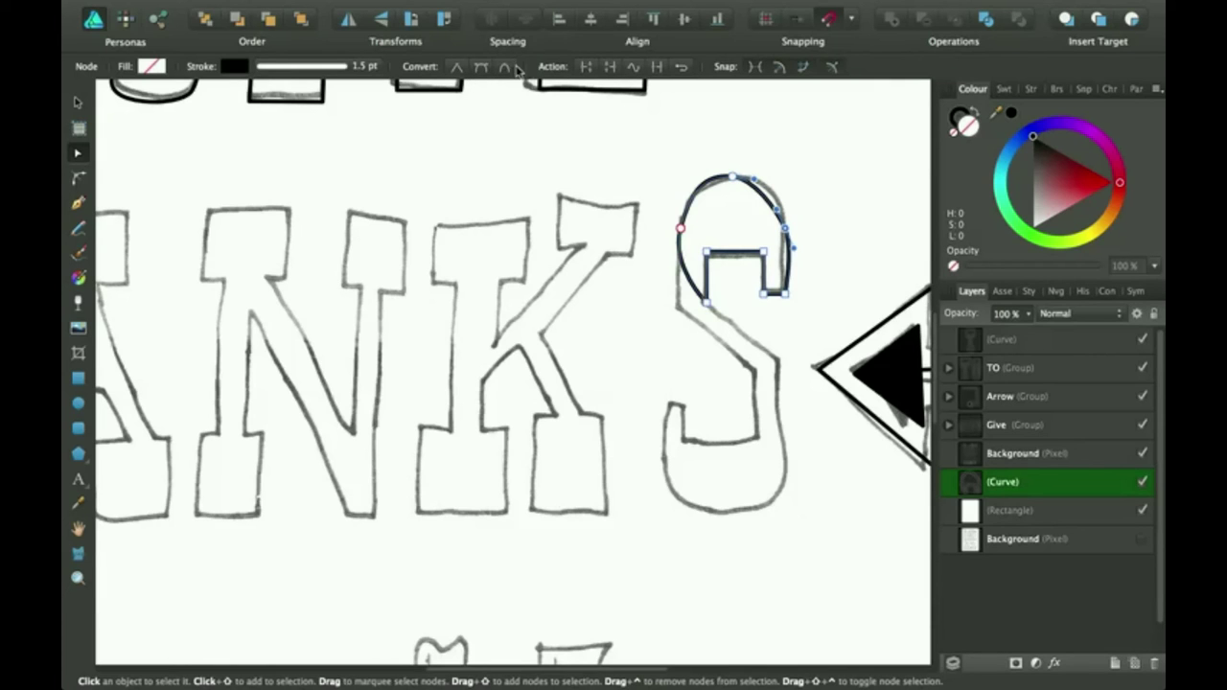
{"action": "left_click", "coordinate": [453, 73]}
{"action": "left_click", "coordinate": [479, 72]}
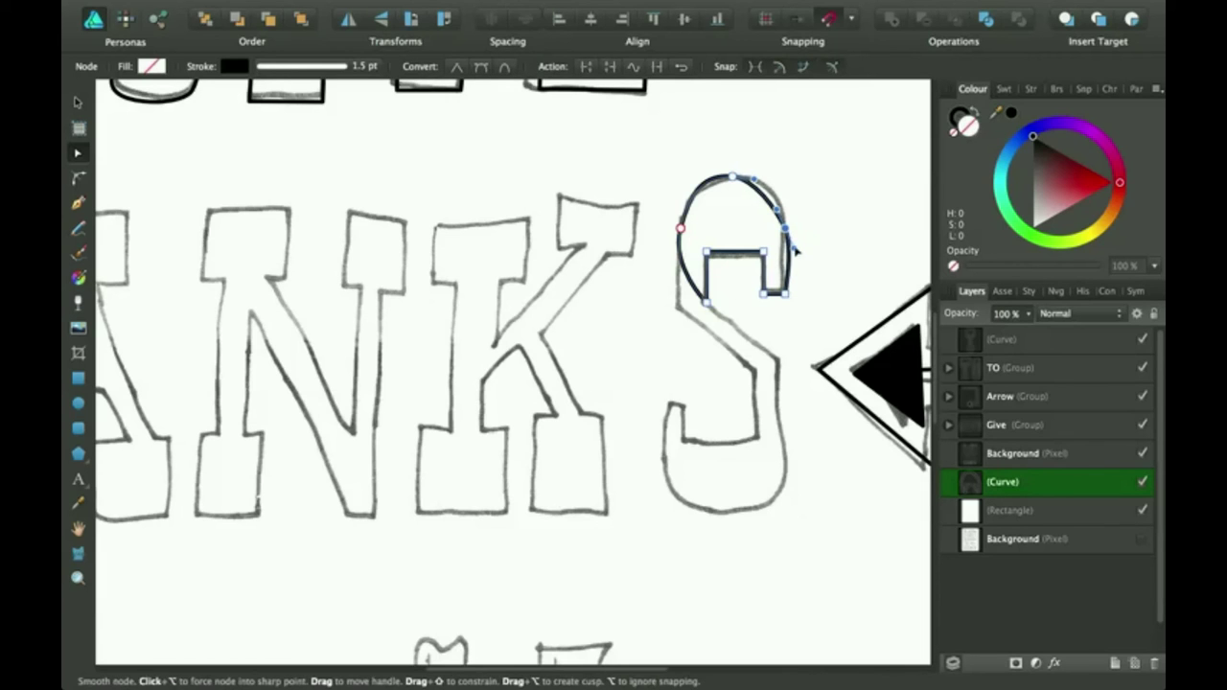
{"action": "left_click", "coordinate": [790, 251]}
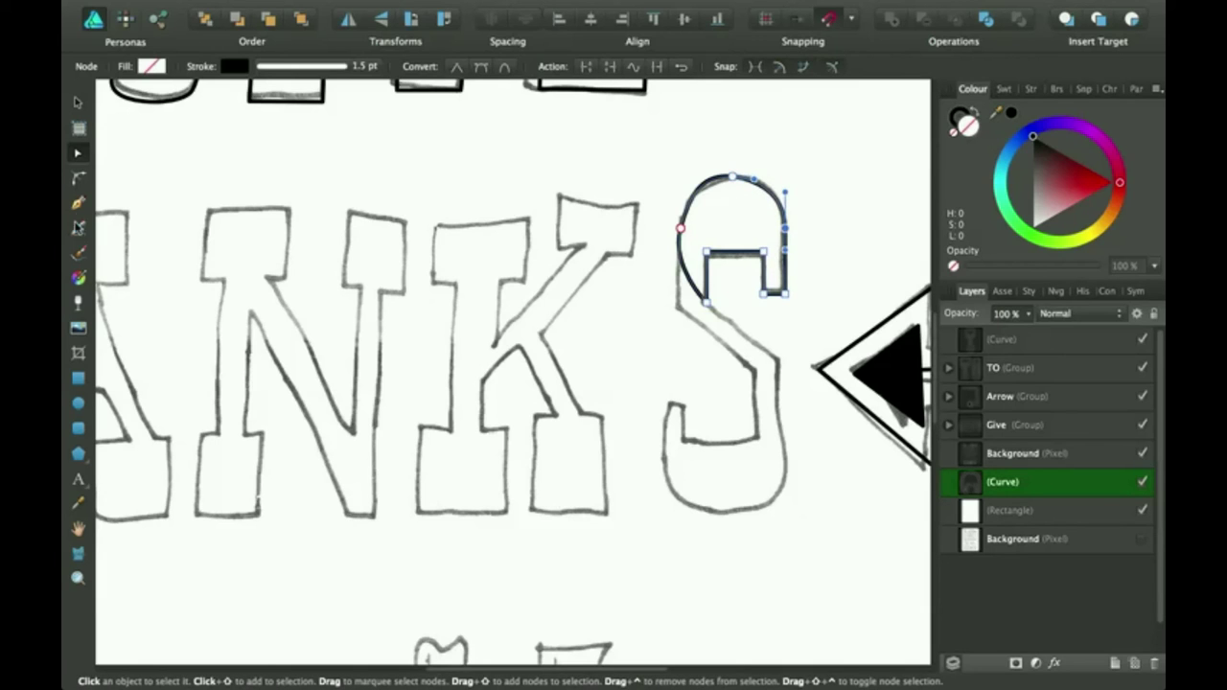
{"action": "left_click", "coordinate": [79, 206]}
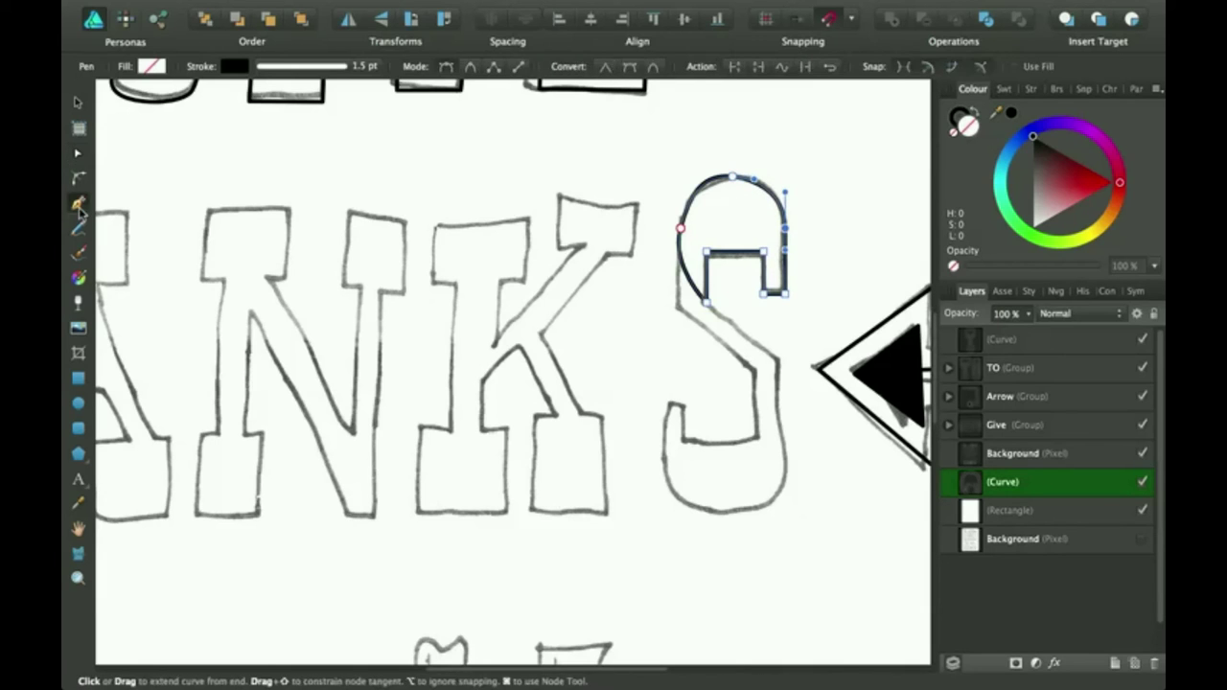
- Browse the fill's None, Swatches, Colour and Gradient options, keep None, and open stroke width settings
{"action": "left_click", "coordinate": [152, 67]}
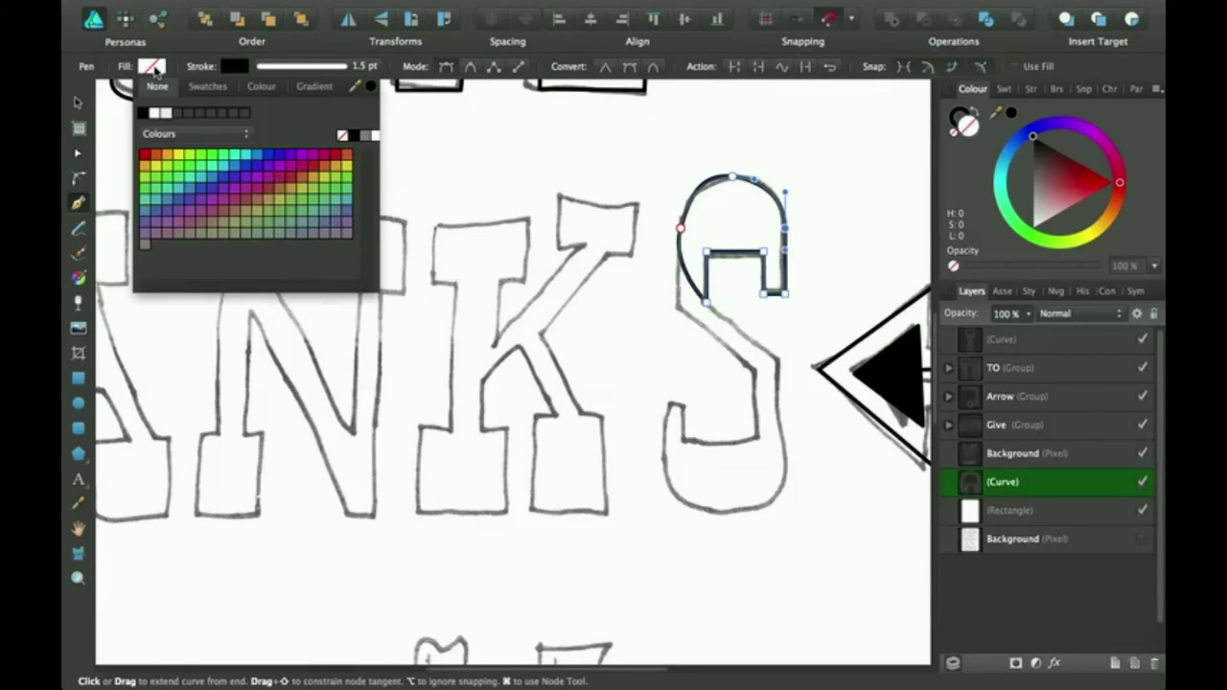
{"action": "left_click", "coordinate": [209, 86]}
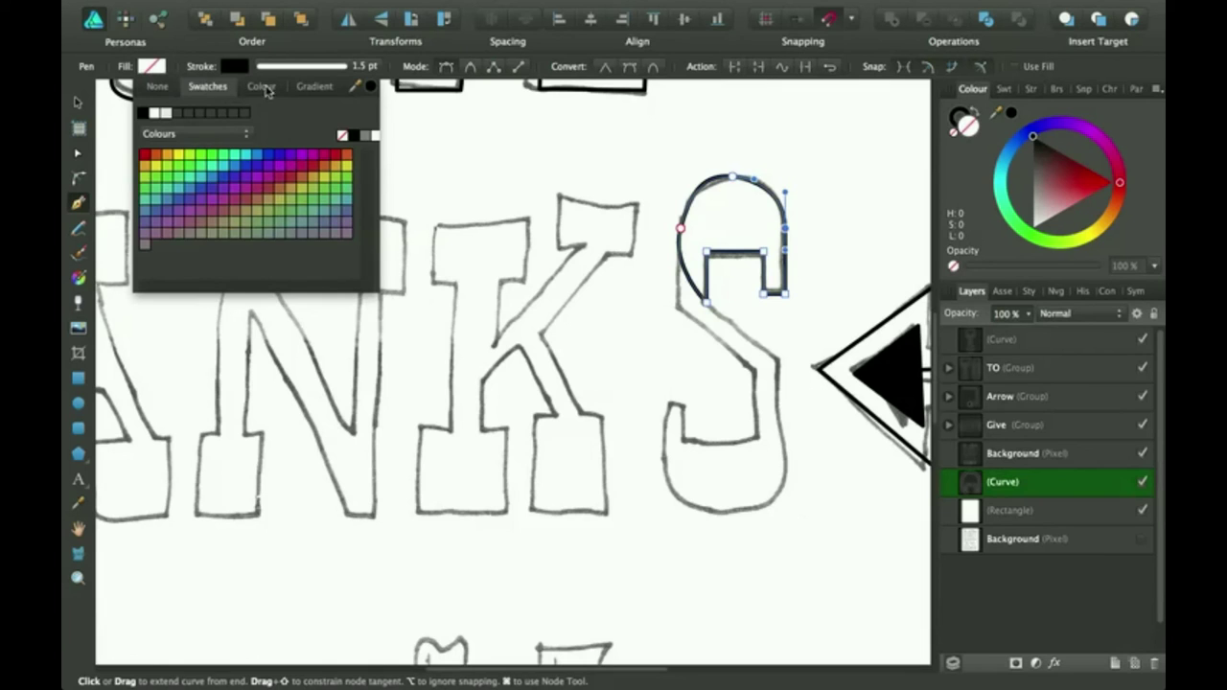
{"action": "left_click", "coordinate": [261, 87]}
{"action": "left_click", "coordinate": [312, 87]}
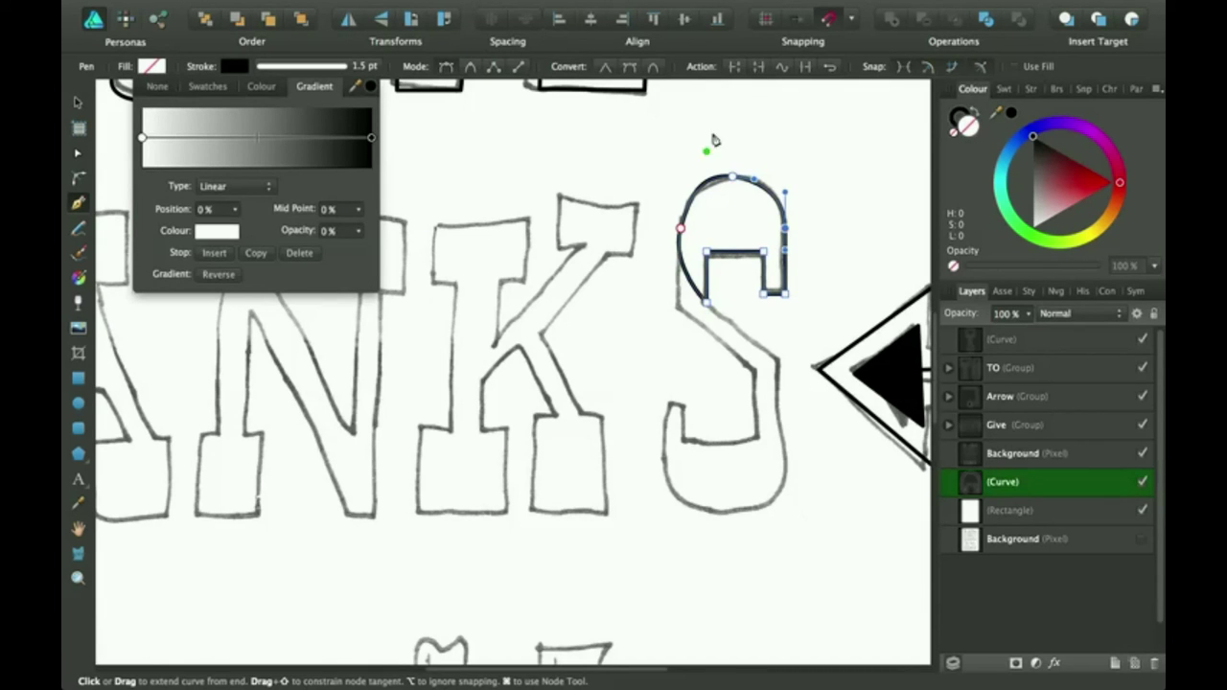
{"action": "left_click", "coordinate": [163, 89]}
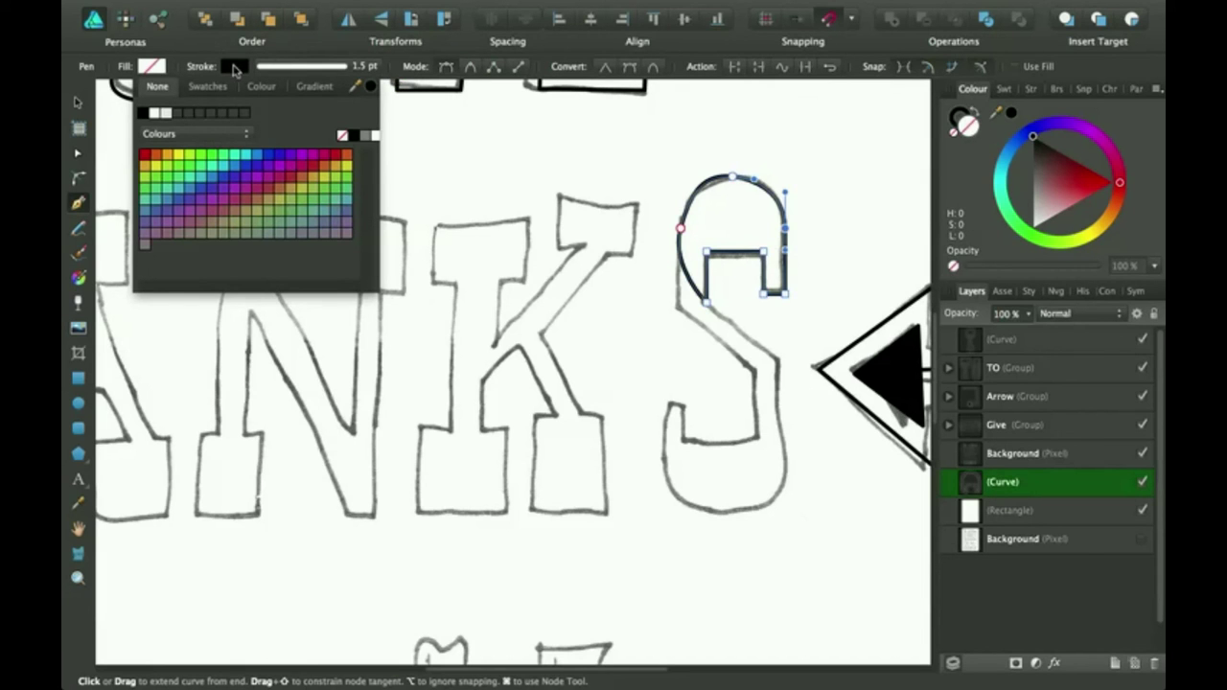
{"action": "left_click", "coordinate": [233, 66]}
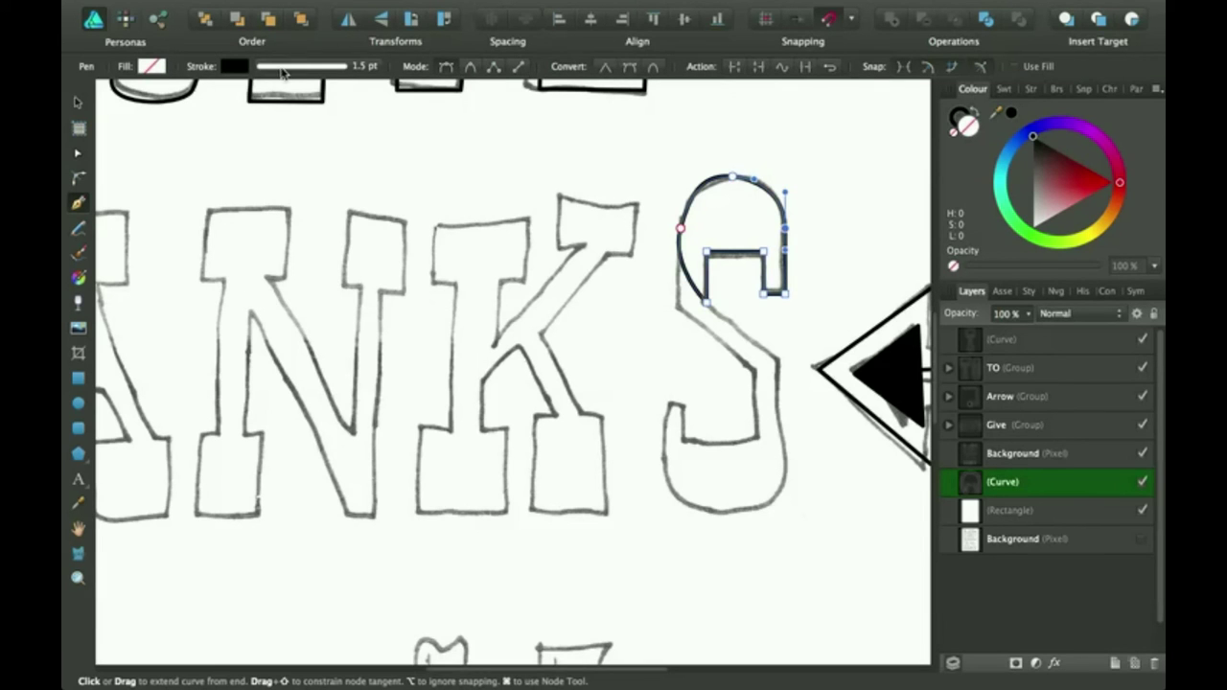
{"action": "left_click", "coordinate": [283, 72]}
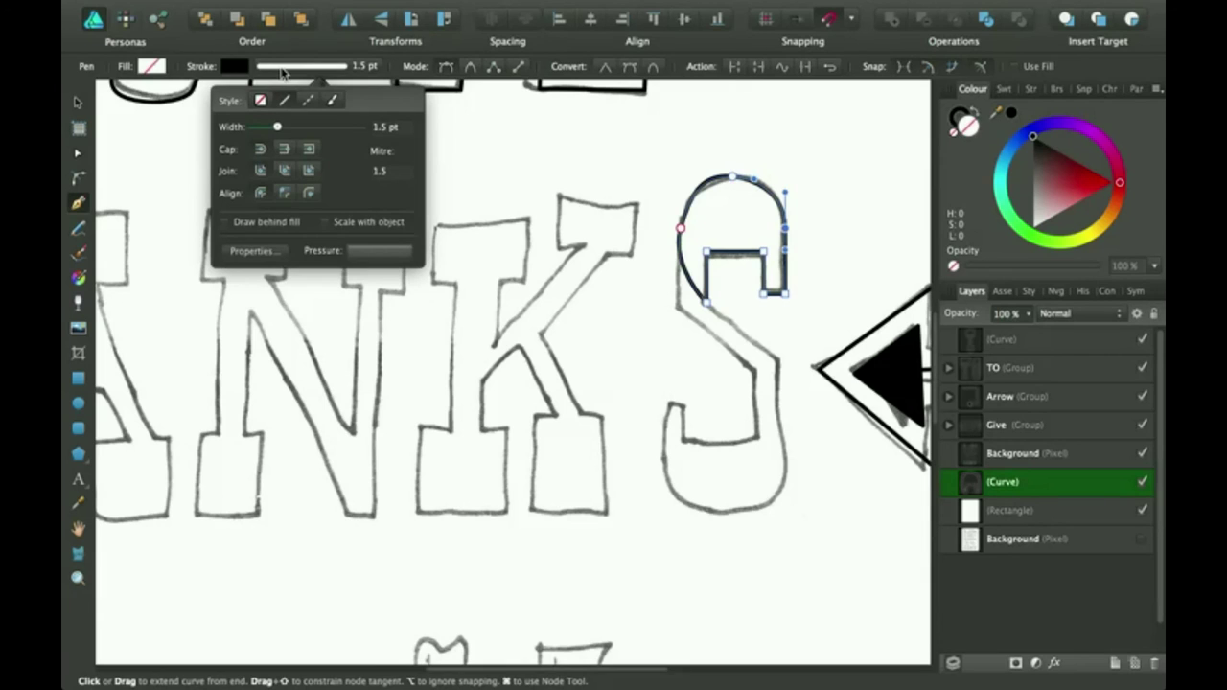
- Try enlarging and moving the S curve with the Move tool, then undo both and deselect
{"action": "left_click", "coordinate": [79, 103]}
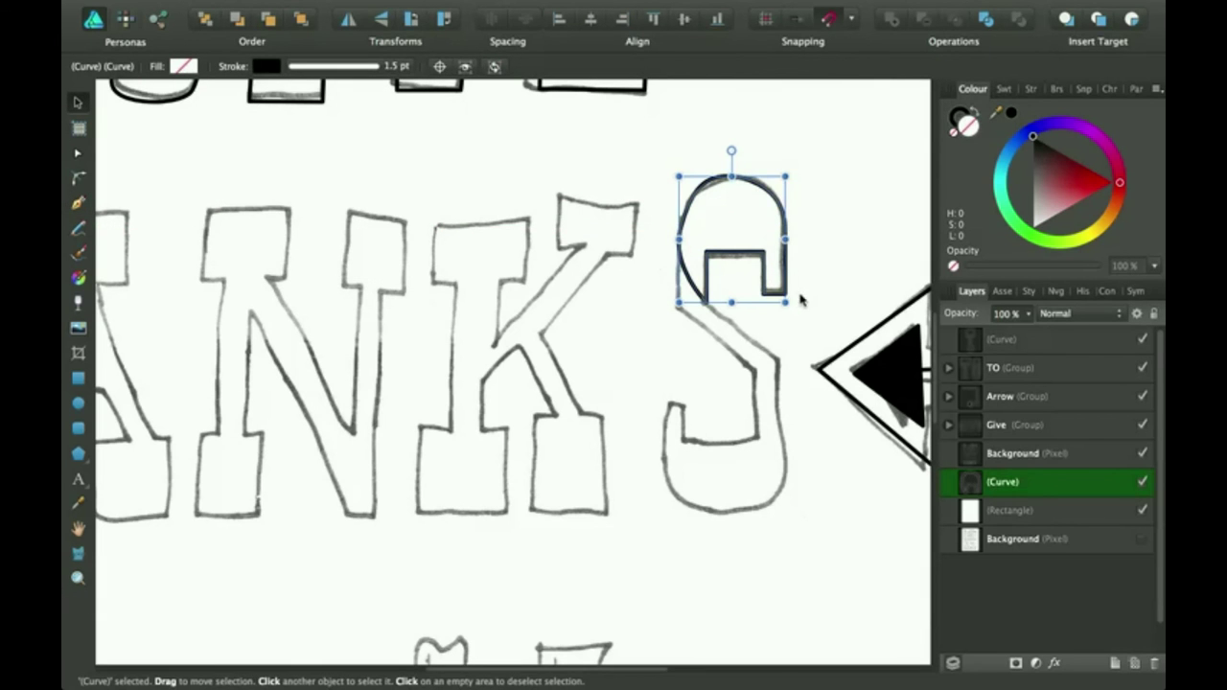
{"action": "left_click_drag", "start_coordinate": [788, 303], "coordinate": [940, 487]}
{"action": "left_click_drag", "start_coordinate": [810, 295], "coordinate": [514, 246]}
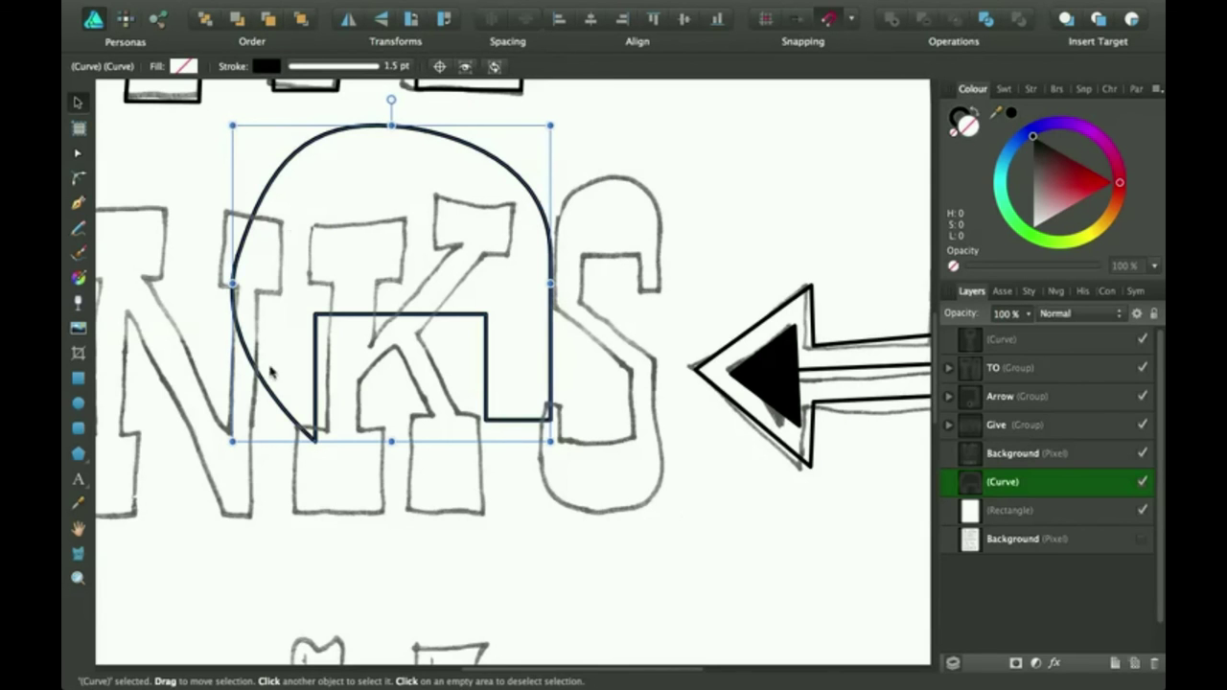
{"action": "key", "text": "ctrl+z"}
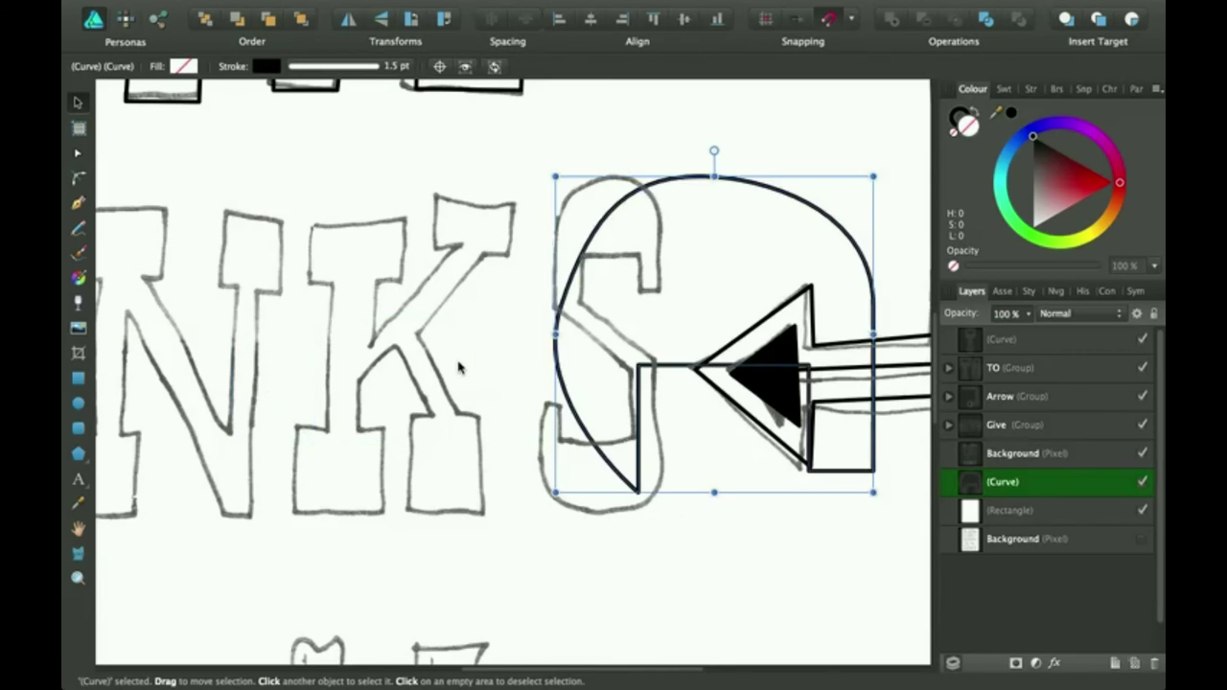
{"action": "key", "text": "ctrl+z"}
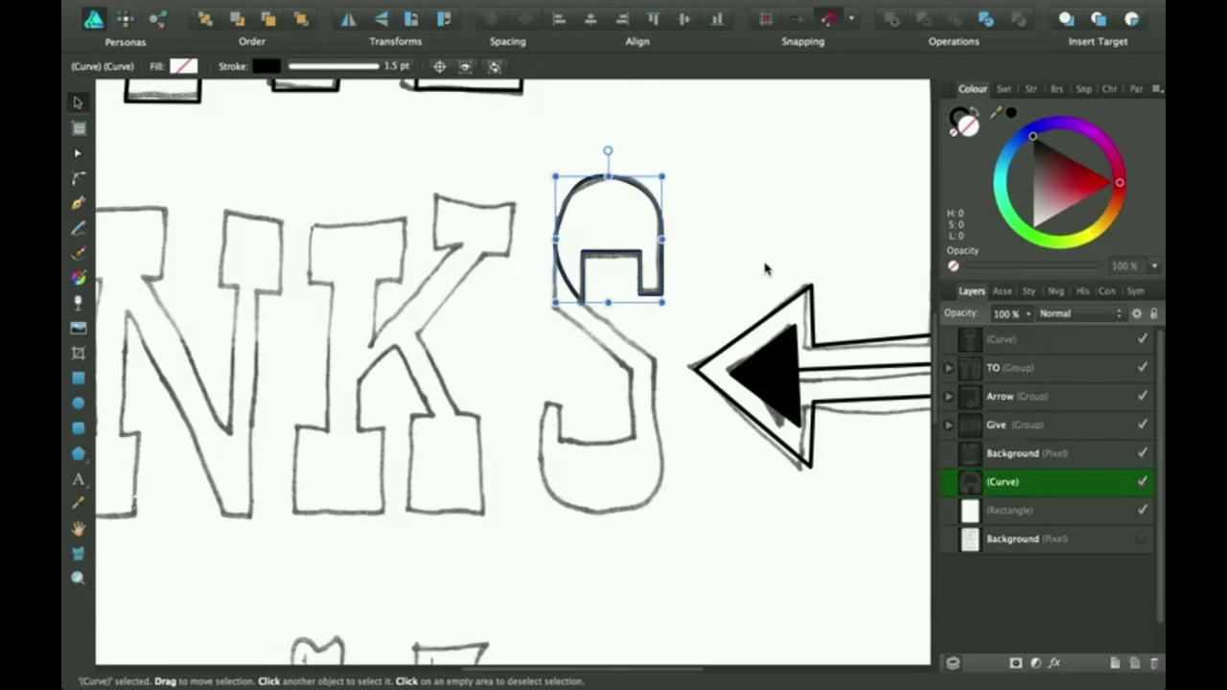
{"action": "left_click", "coordinate": [726, 324]}
- Open the Stroke options popup on the context toolbar, then close it again
{"action": "scroll", "coordinate": [704, 566], "scroll_direction": "down", "scroll_amount": 2}
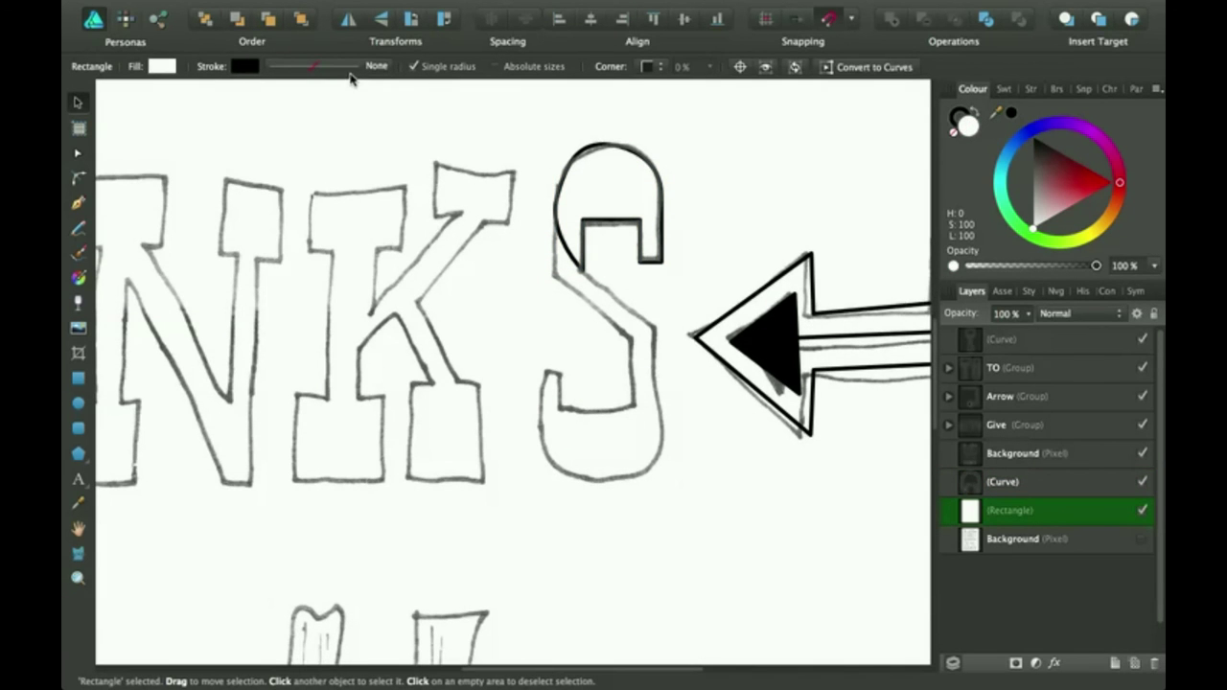
{"action": "left_click", "coordinate": [301, 69]}
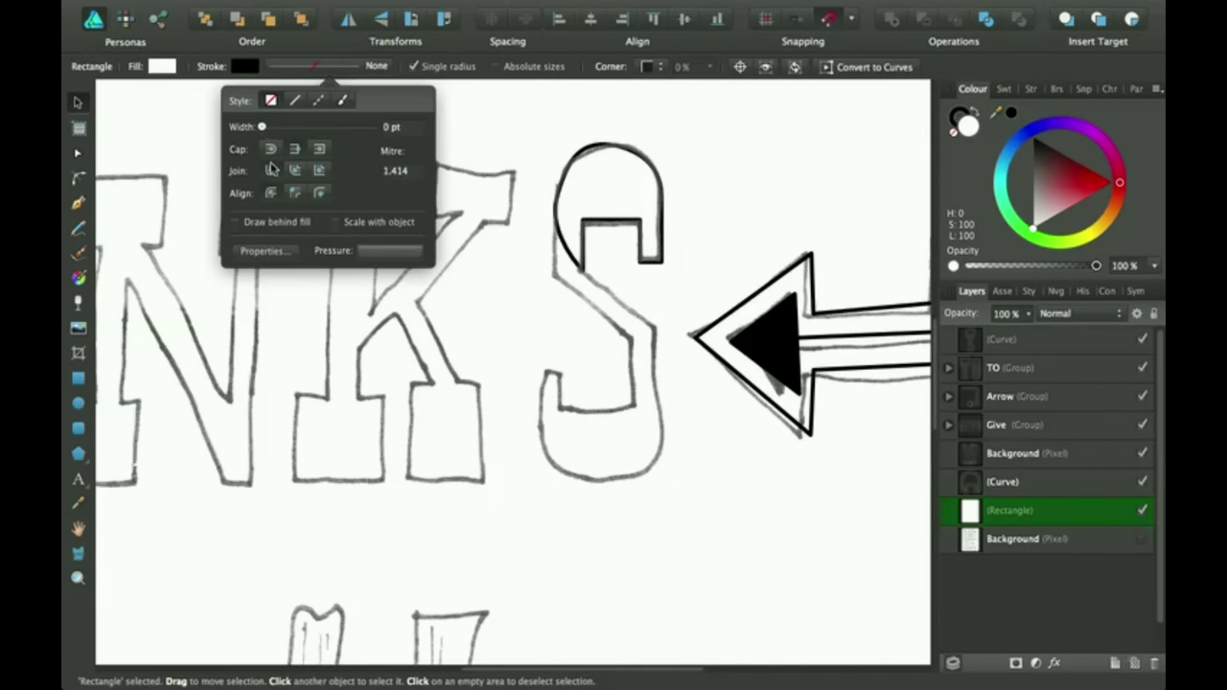
{"action": "key", "text": "super+0"}
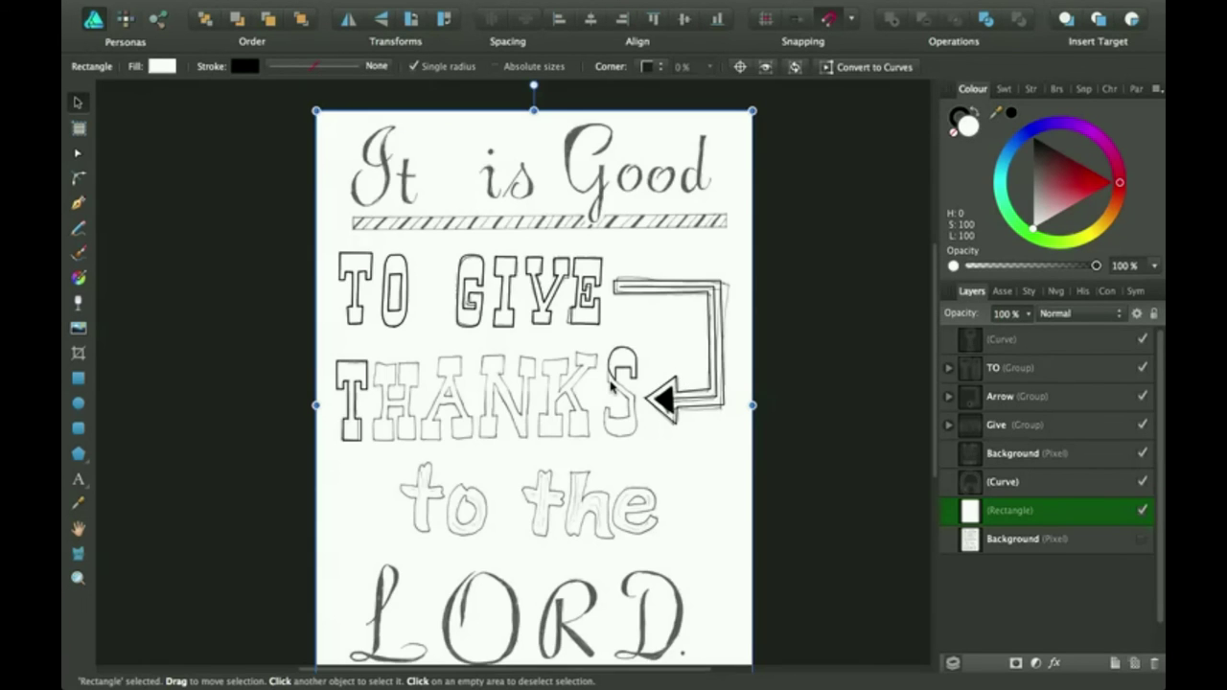
- Zoom out to the whole page, then zoom and pan in on the script 'It'
{"action": "key", "text": "super+equal"}
{"action": "key", "text": "super+equal"}
{"action": "scroll", "coordinate": [610, 387], "scroll_direction": "up", "scroll_amount": 10}
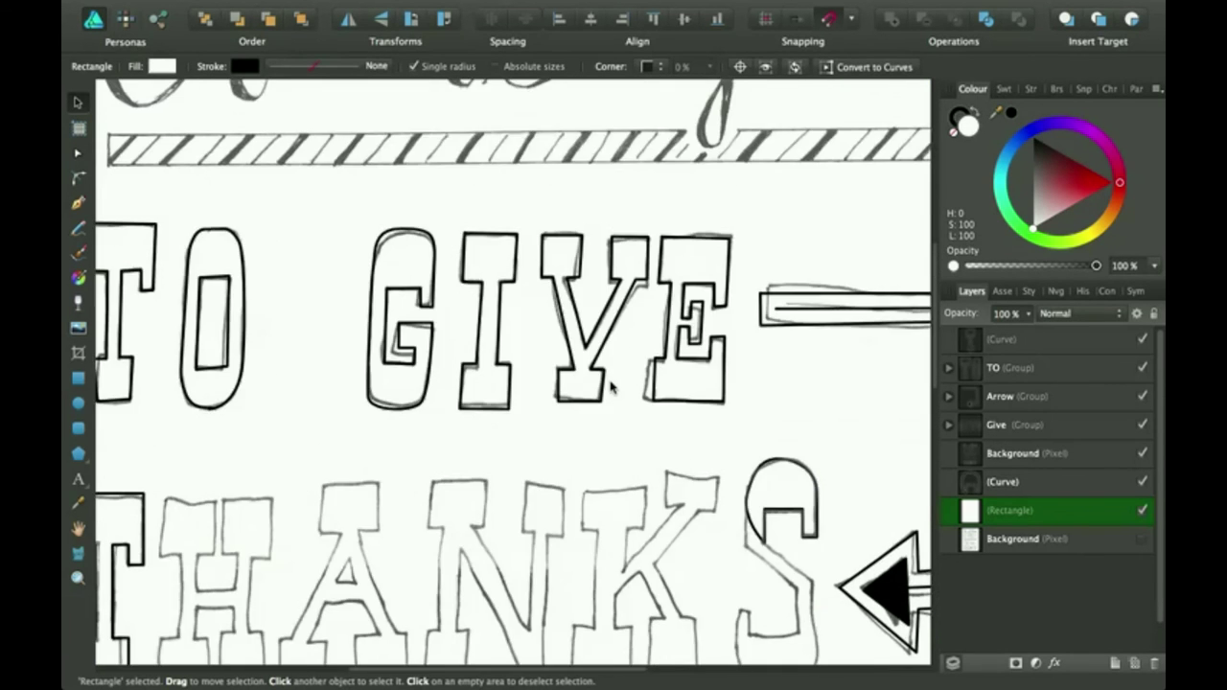
{"action": "scroll", "coordinate": [610, 386], "scroll_direction": "left", "scroll_amount": 3}
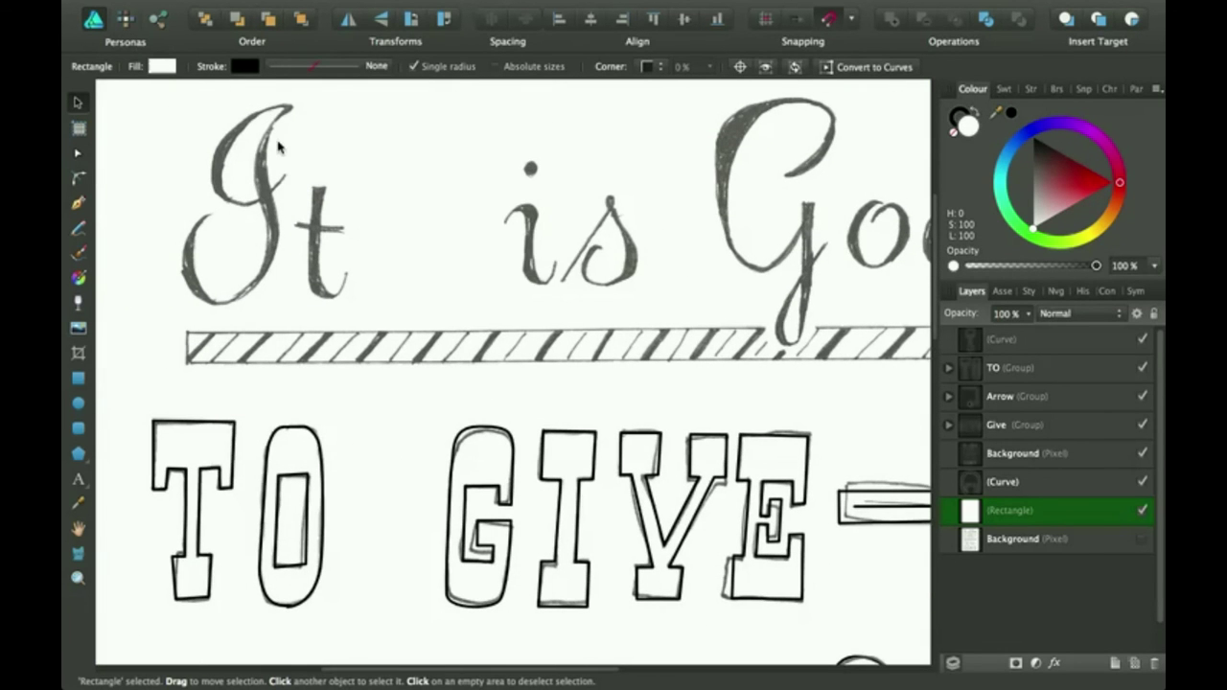
{"action": "key", "text": "super+equal"}
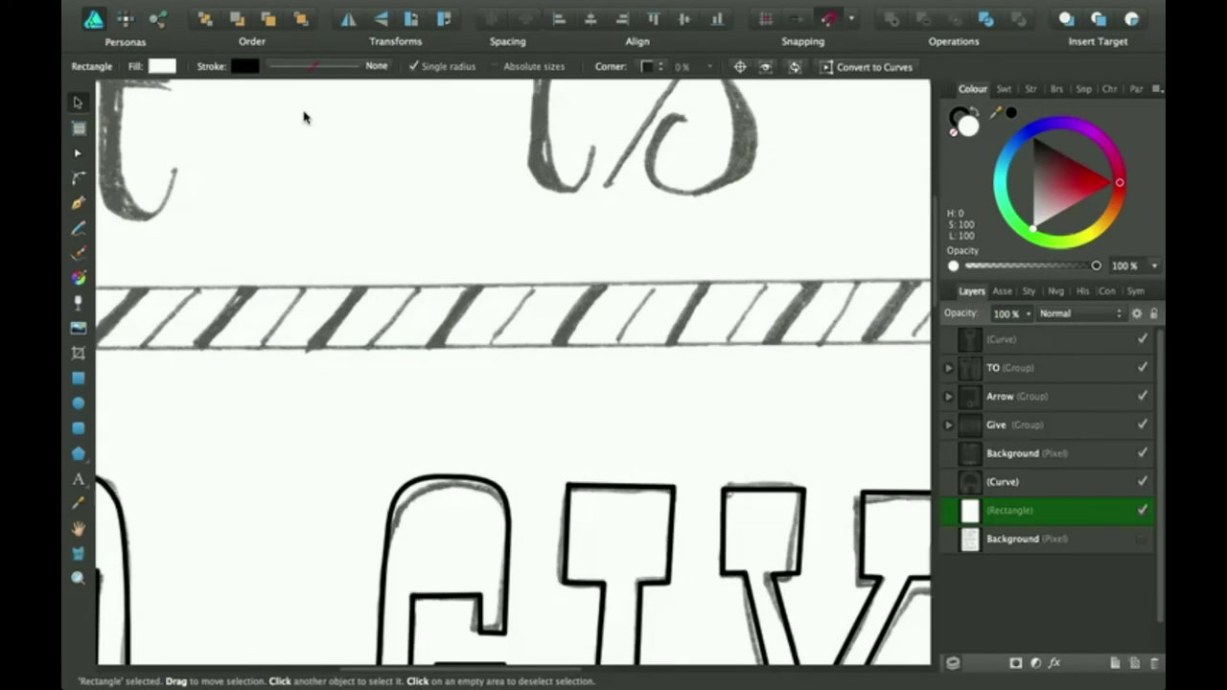
{"action": "scroll", "coordinate": [304, 117], "scroll_direction": "up", "scroll_amount": 5}
{"action": "scroll", "coordinate": [304, 117], "scroll_direction": "left", "scroll_amount": 3}
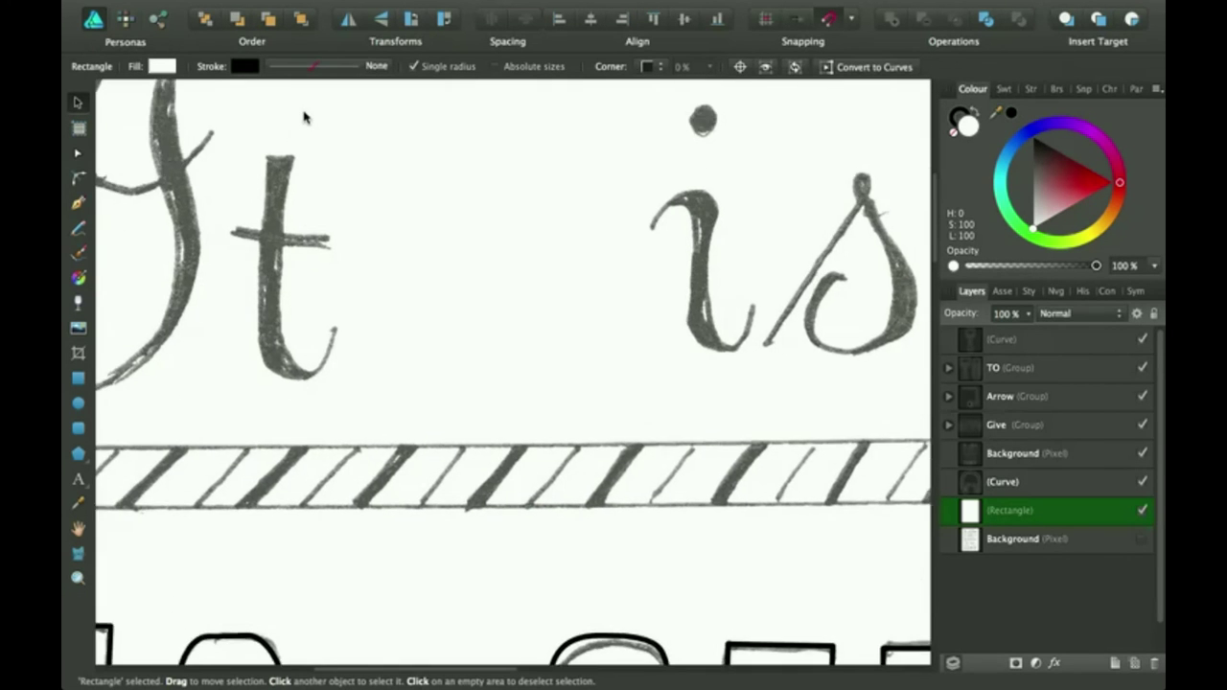
{"action": "scroll", "coordinate": [304, 117], "scroll_direction": "up", "scroll_amount": 3}
{"action": "scroll", "coordinate": [304, 117], "scroll_direction": "left", "scroll_amount": 2}
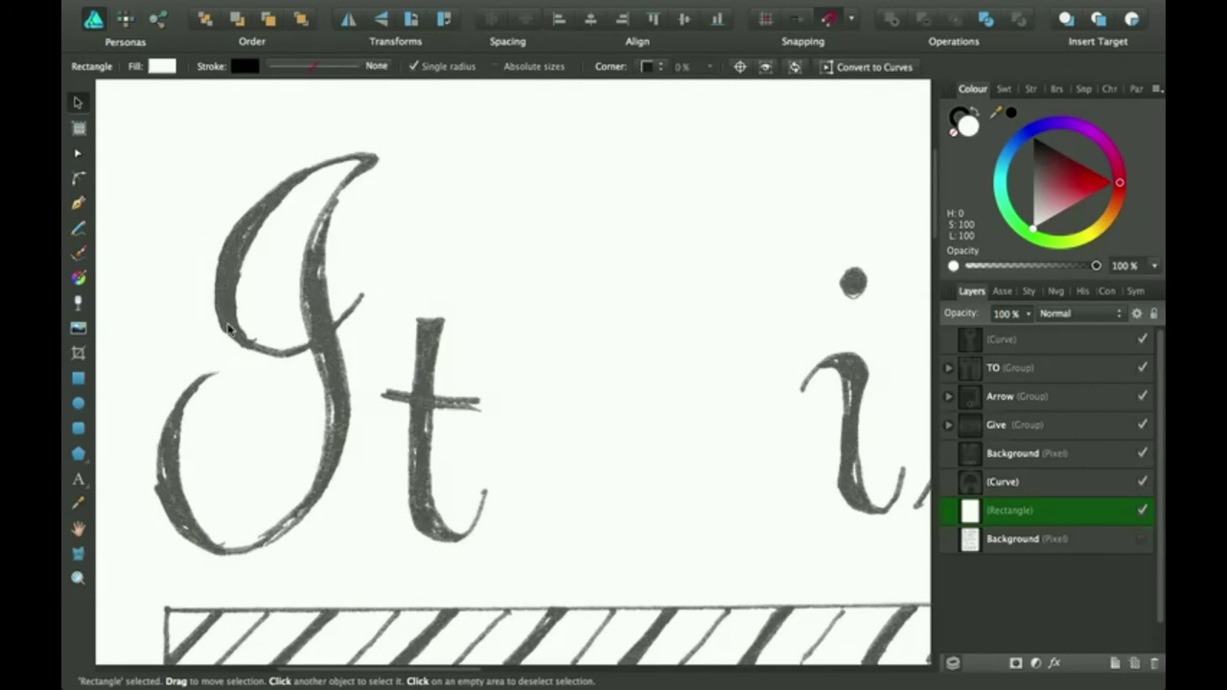
- Trace the top hooked stroke of the script I with the Pen tool and close the curve
{"action": "left_click", "coordinate": [79, 203]}
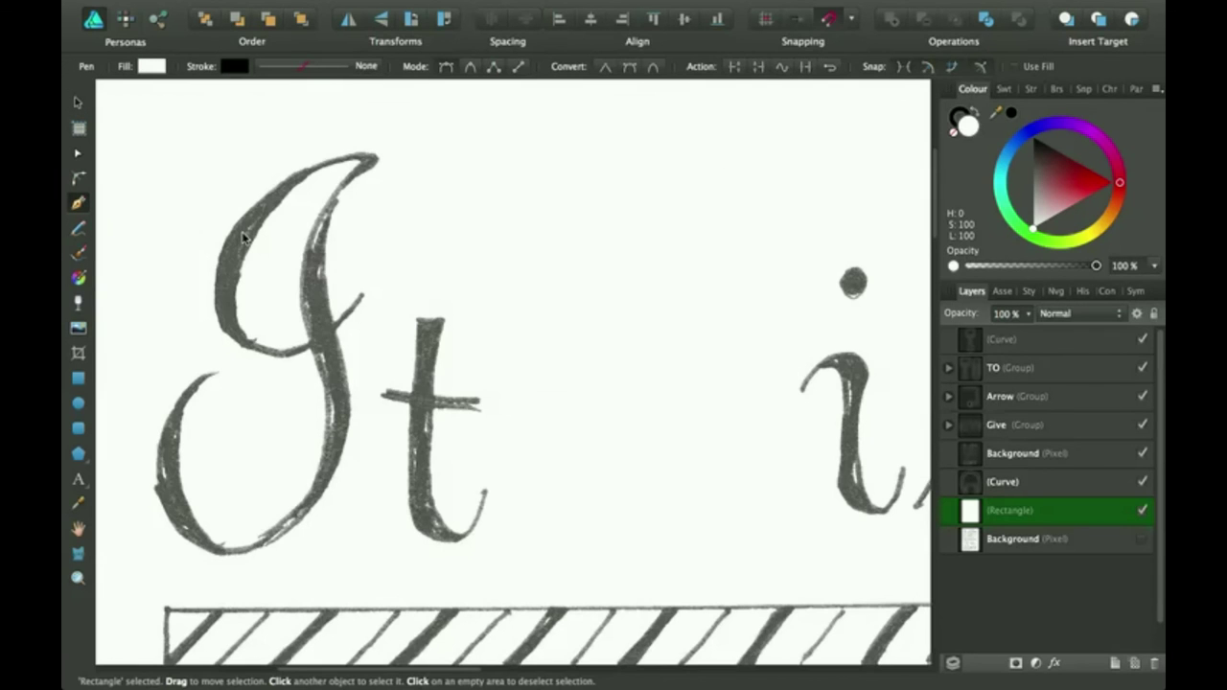
{"action": "left_click", "coordinate": [379, 159]}
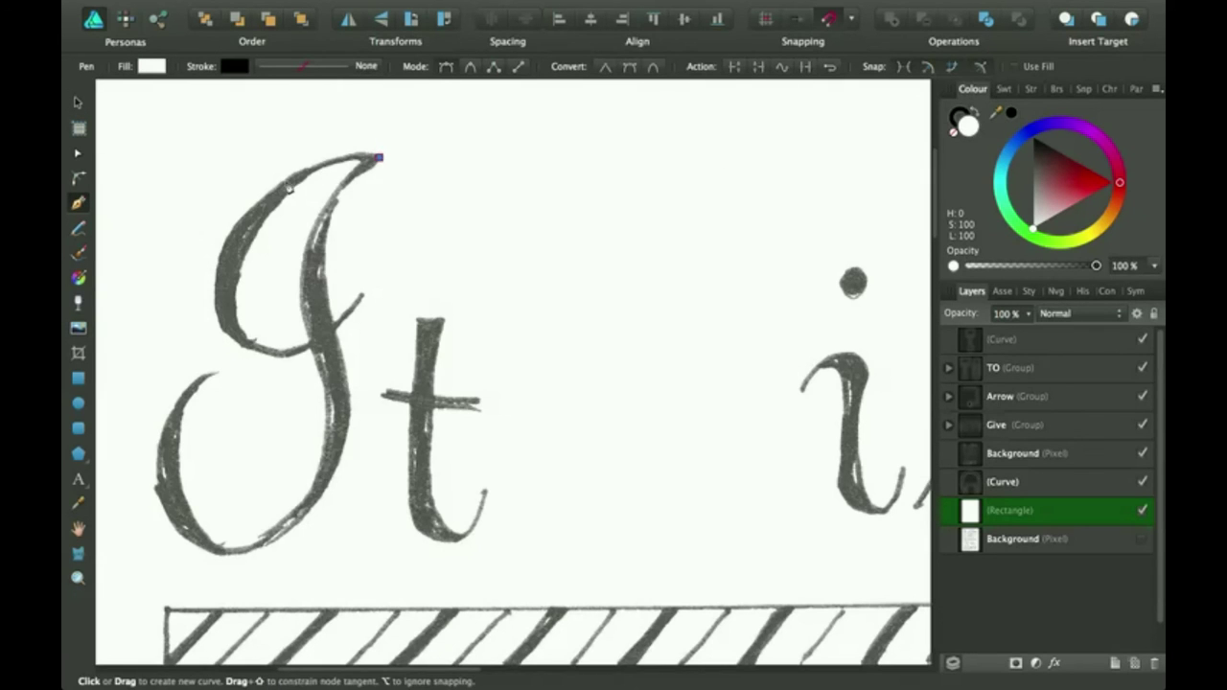
{"action": "left_click_drag", "start_coordinate": [278, 181], "coordinate": [242, 222]}
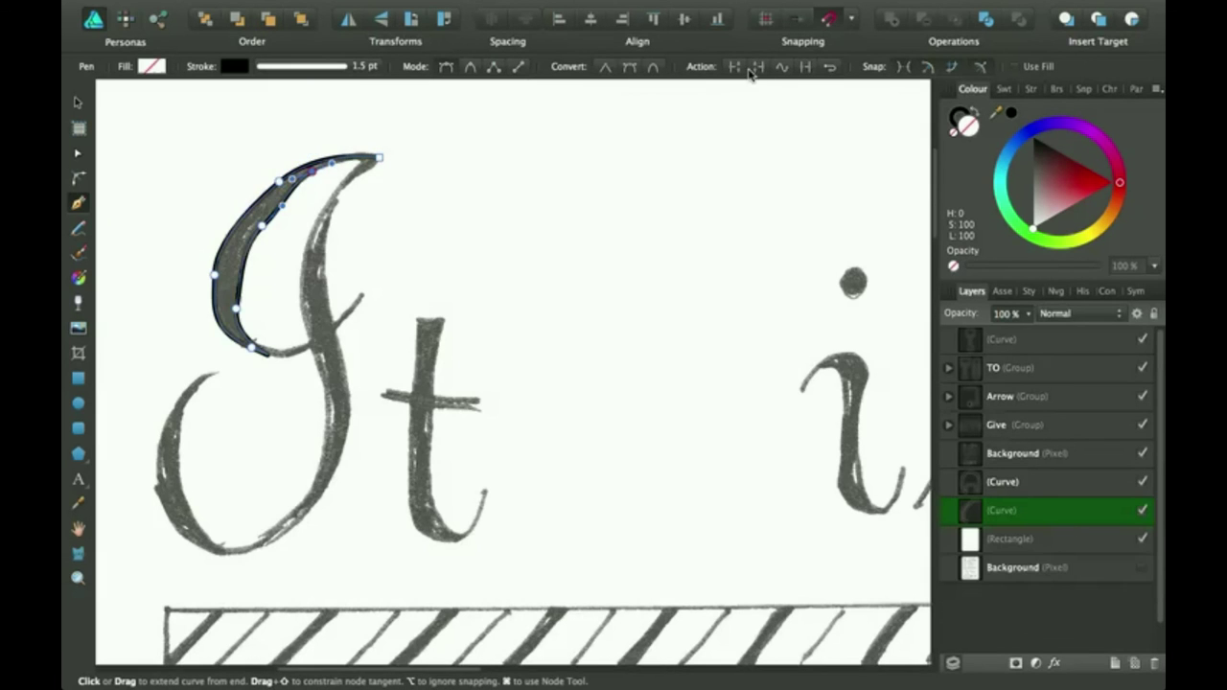
{"action": "left_click", "coordinate": [758, 68]}
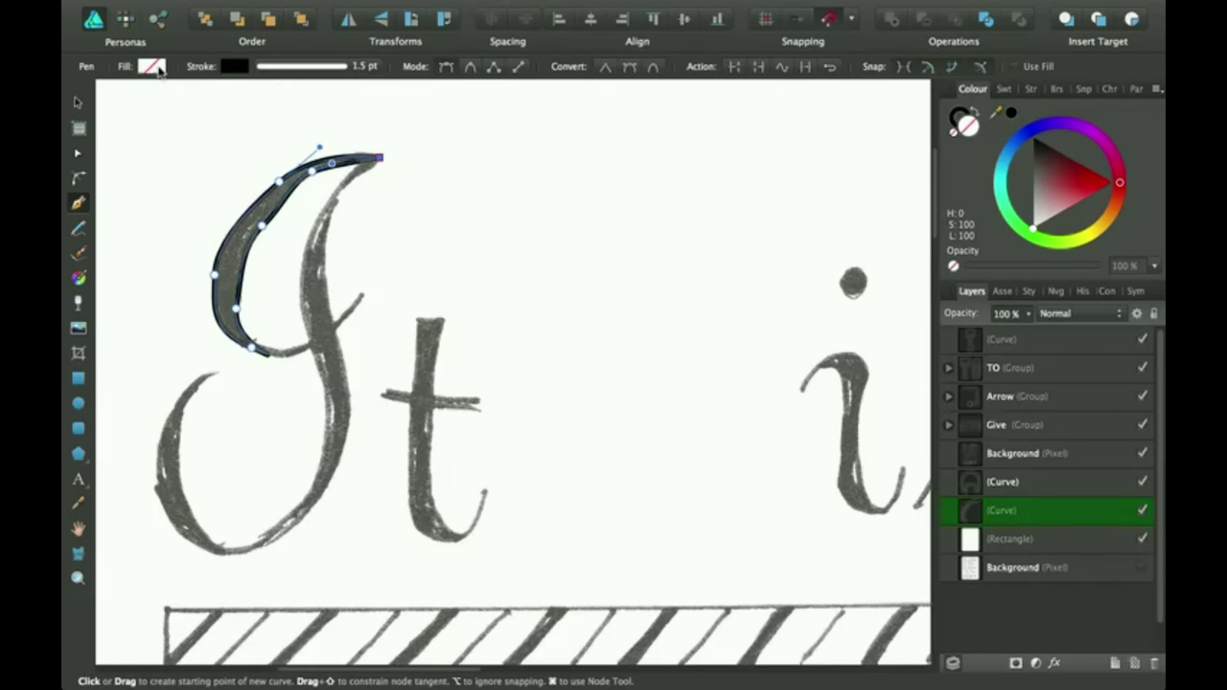
- Fill the traced shape black, enable Use Fill, move it above the sketch layer, and deselect
{"action": "left_click", "coordinate": [152, 66]}
{"action": "left_click", "coordinate": [152, 66]}
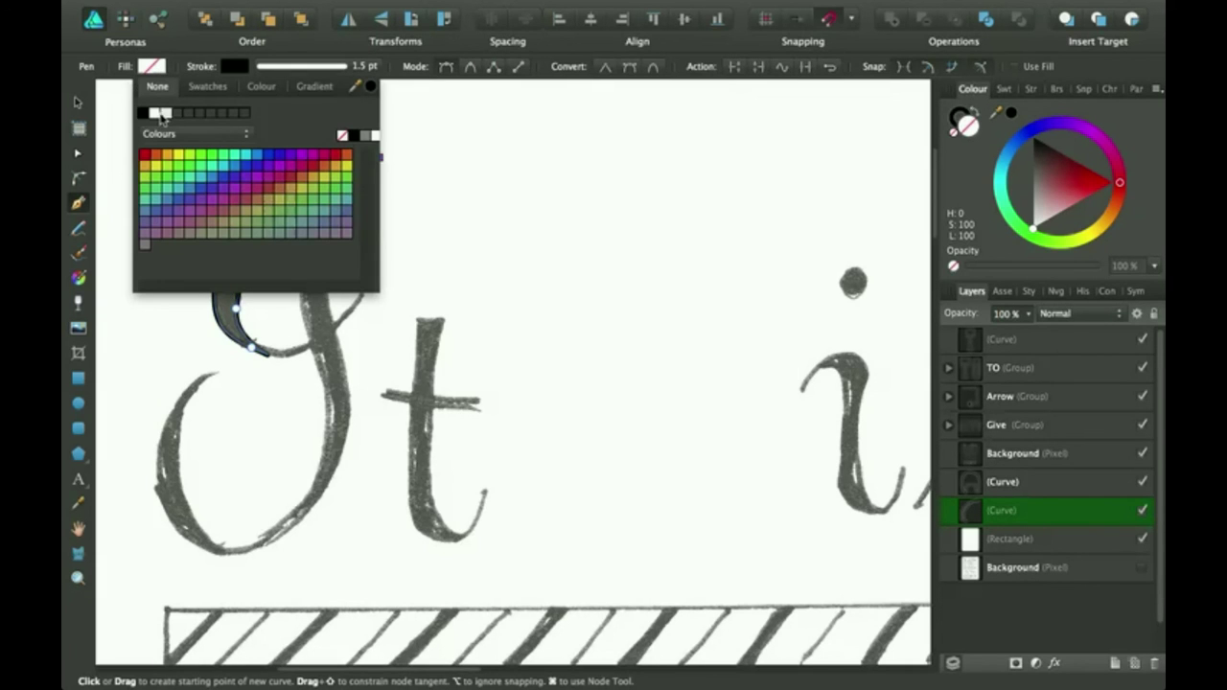
{"action": "left_click", "coordinate": [143, 113]}
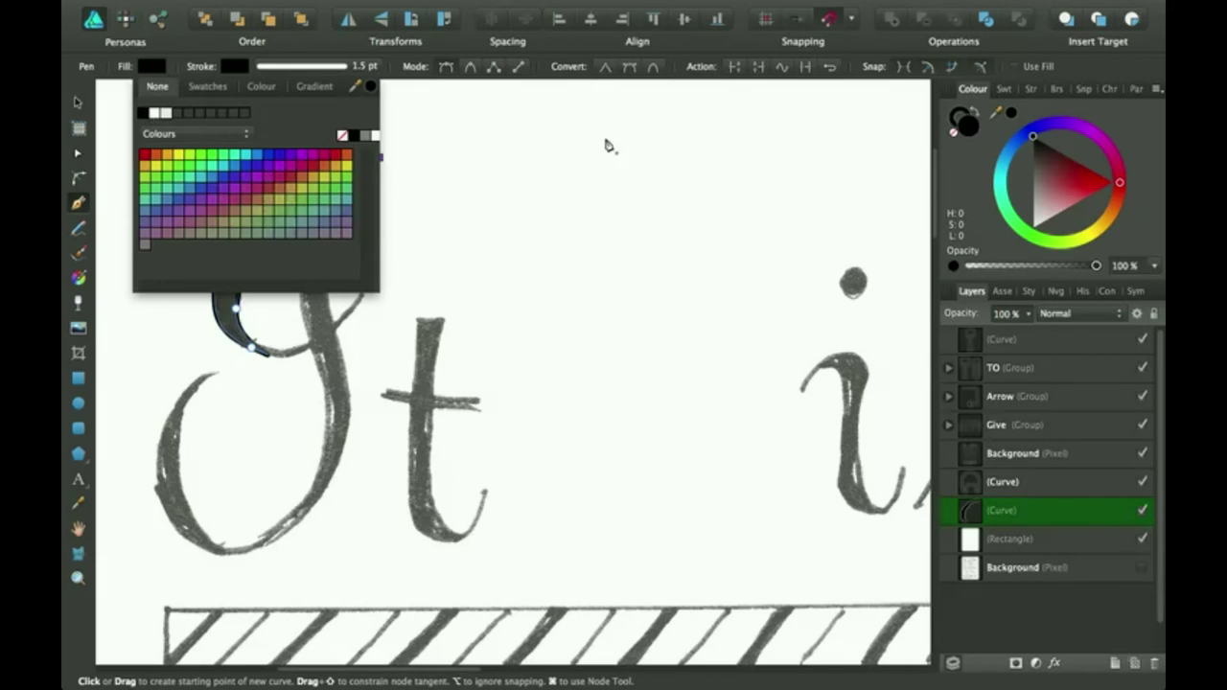
{"action": "left_click", "coordinate": [613, 292]}
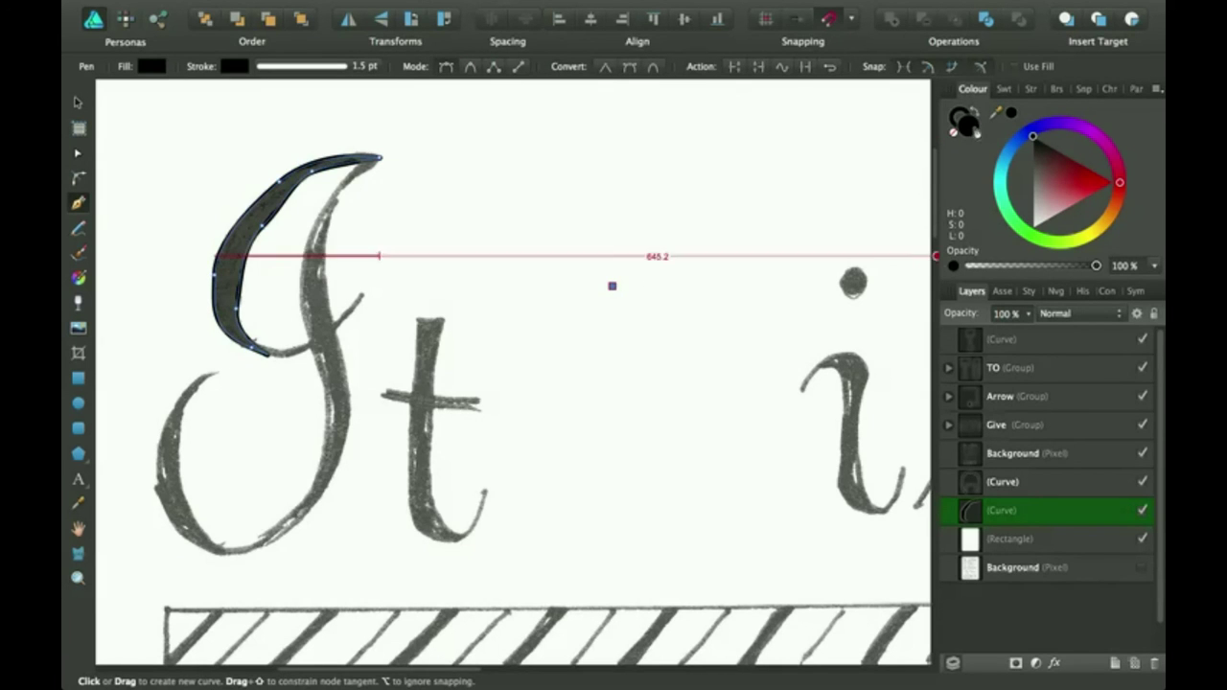
{"action": "left_click_drag", "start_coordinate": [1057, 165], "coordinate": [1039, 226]}
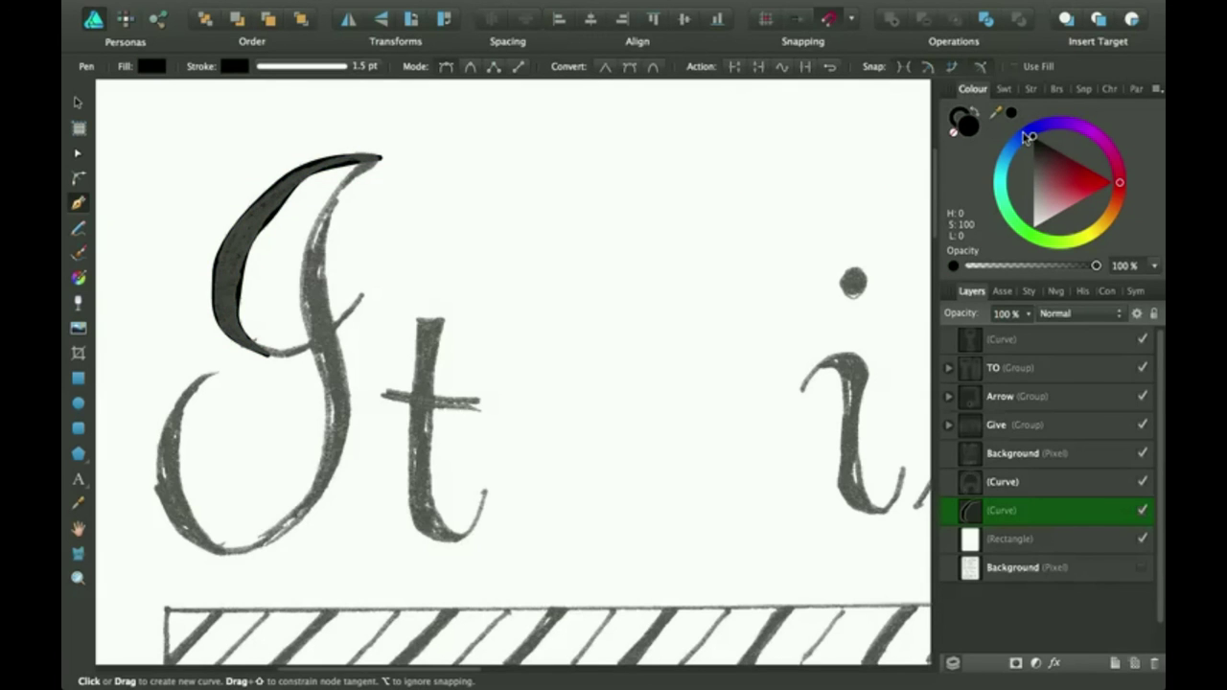
{"action": "left_click", "coordinate": [1014, 67]}
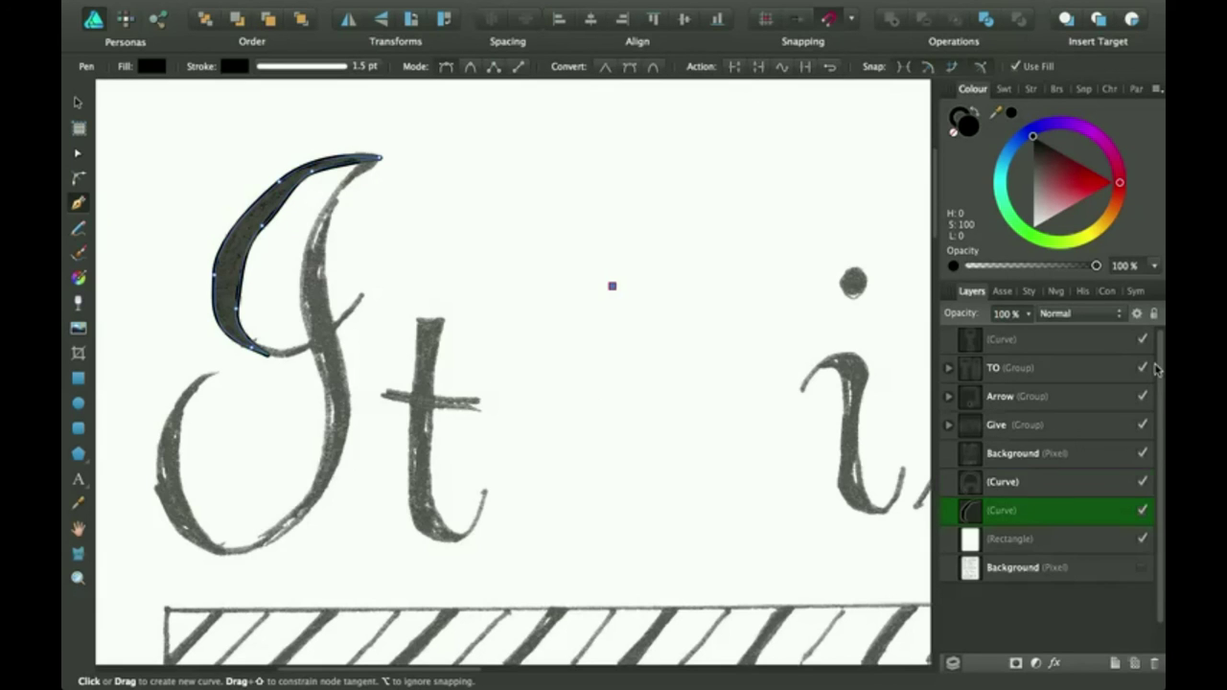
{"action": "key", "text": "super+bracketright"}
{"action": "key", "text": "super+bracketright"}
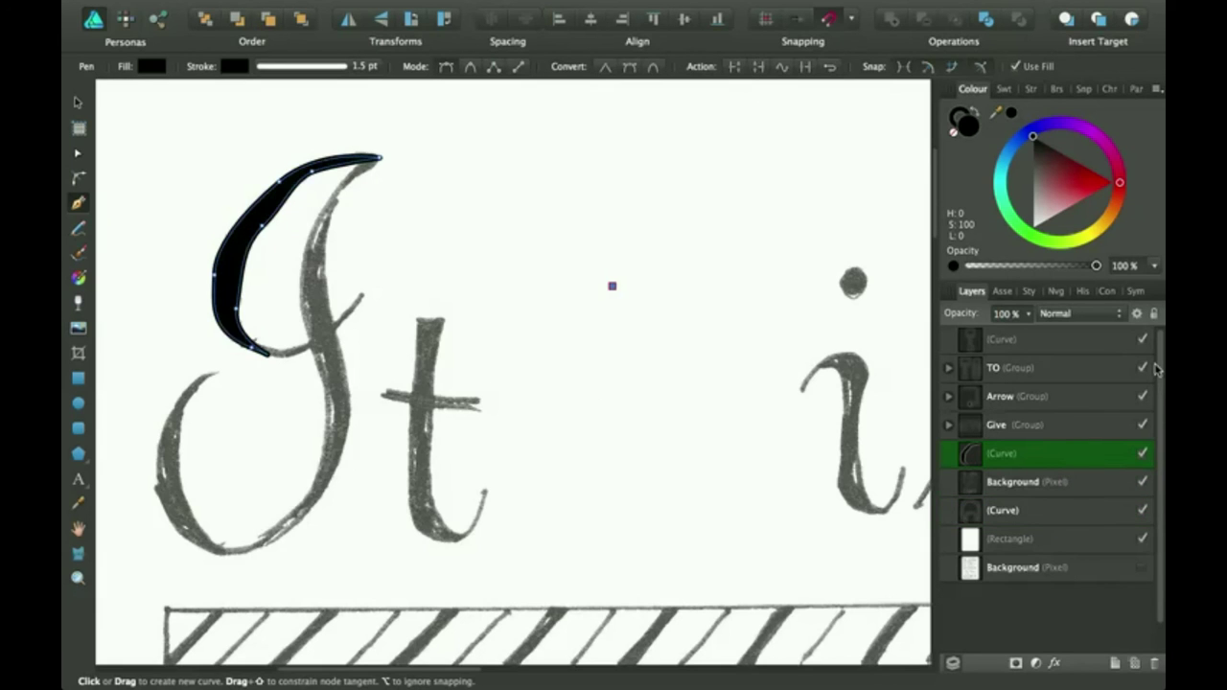
{"action": "left_click", "coordinate": [78, 101]}
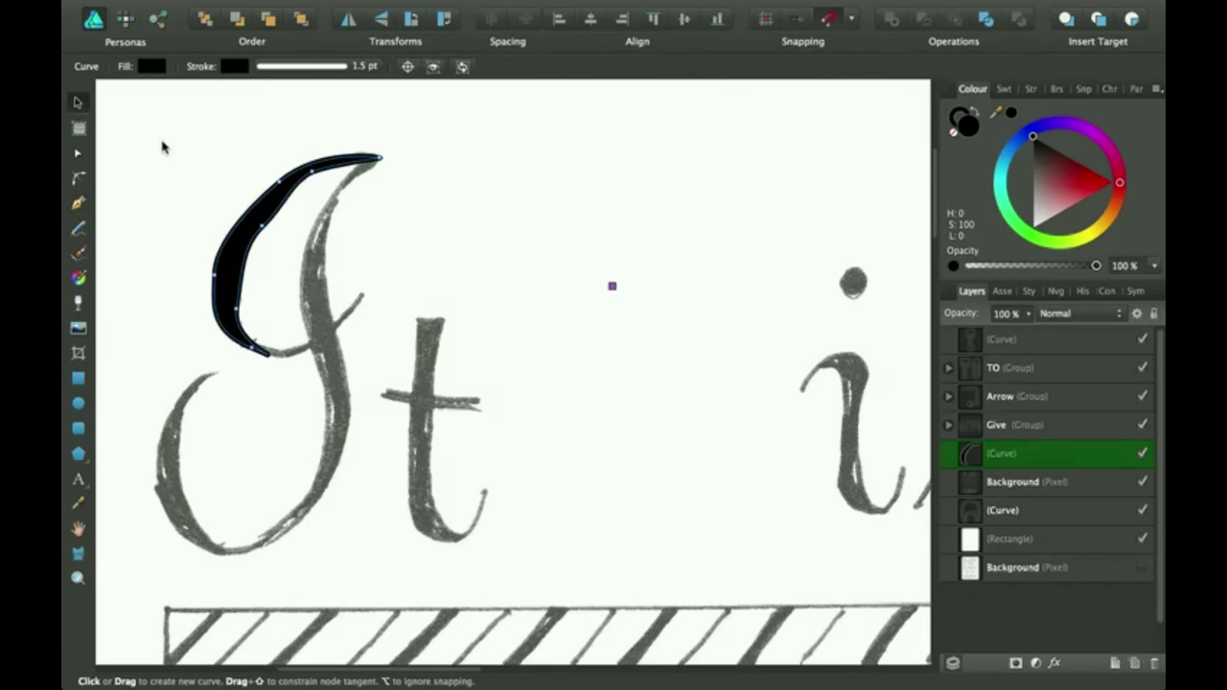
{"action": "left_click", "coordinate": [384, 329]}
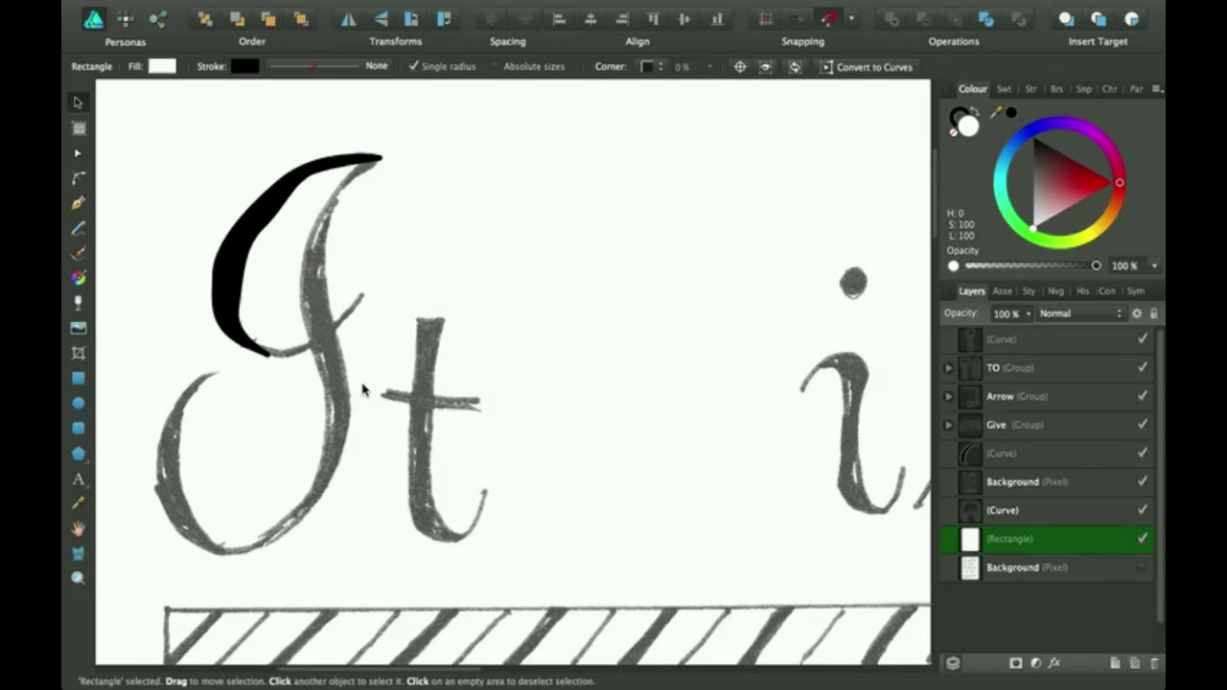
- Zoom out two steps and pan to view the whole lettering page
{"action": "scroll", "coordinate": [363, 389], "scroll_direction": "down", "scroll_amount": 2}
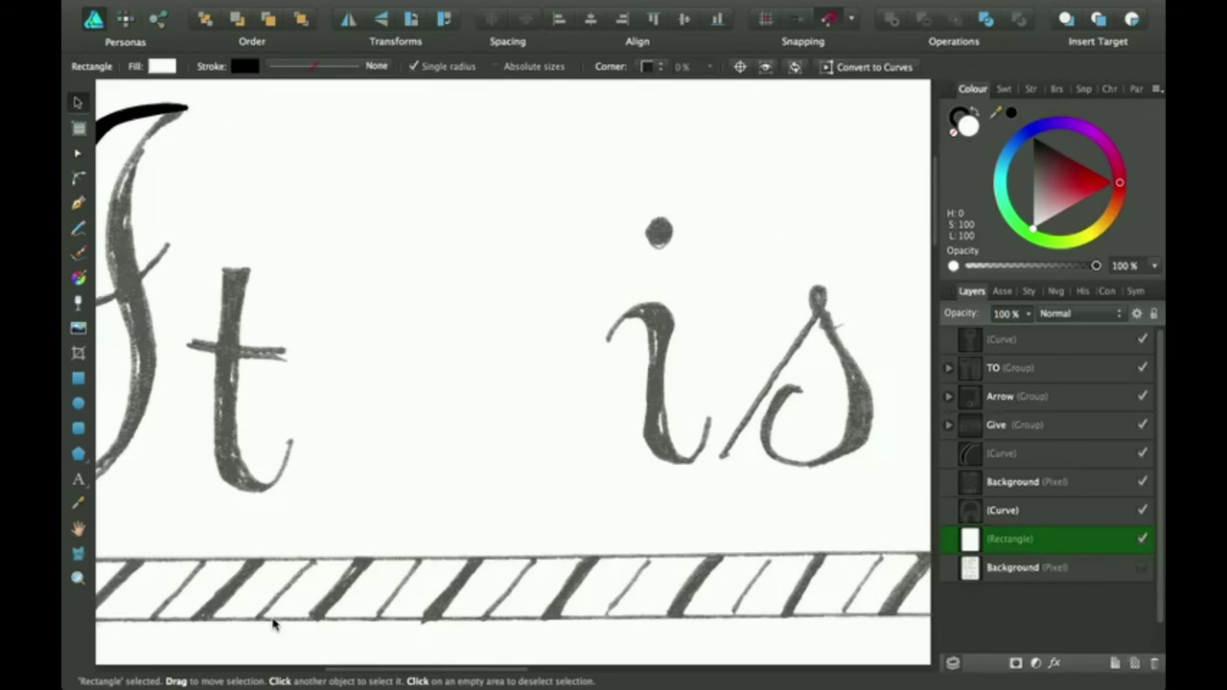
{"action": "scroll", "coordinate": [273, 624], "scroll_direction": "left", "scroll_amount": 5}
{"action": "scroll", "coordinate": [273, 624], "scroll_direction": "up", "scroll_amount": 2}
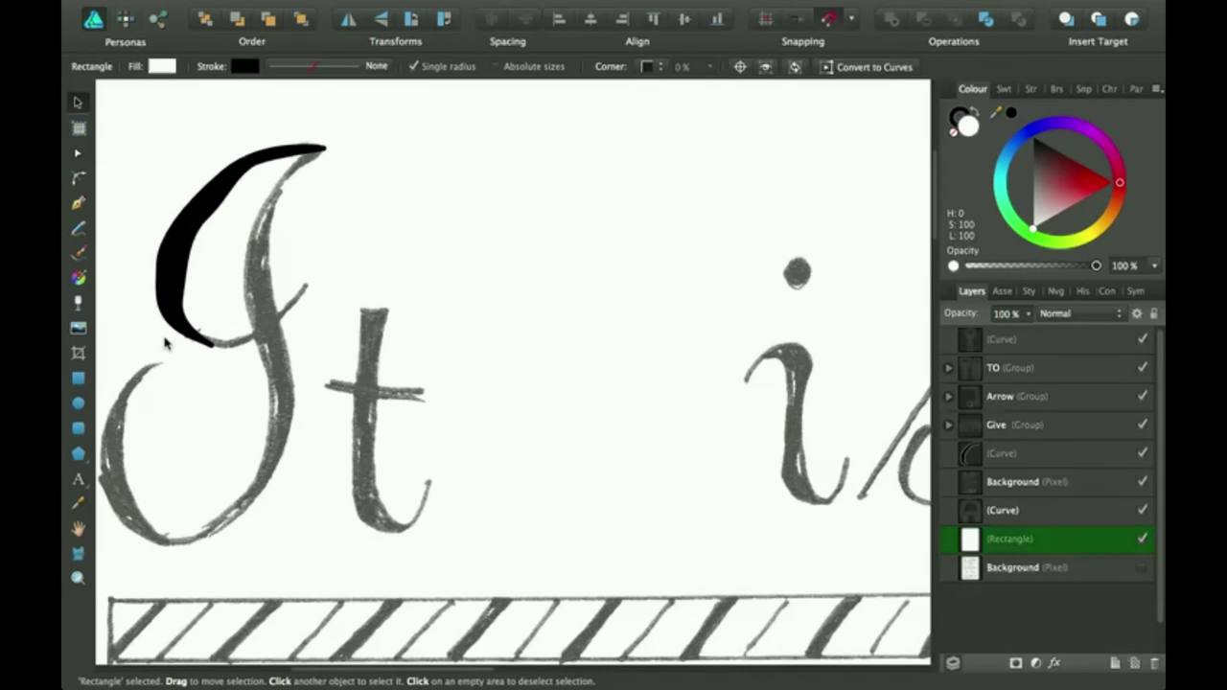
{"action": "key", "text": "super+minus"}
{"action": "key", "text": "super+minus"}
{"action": "key", "text": "super+minus"}
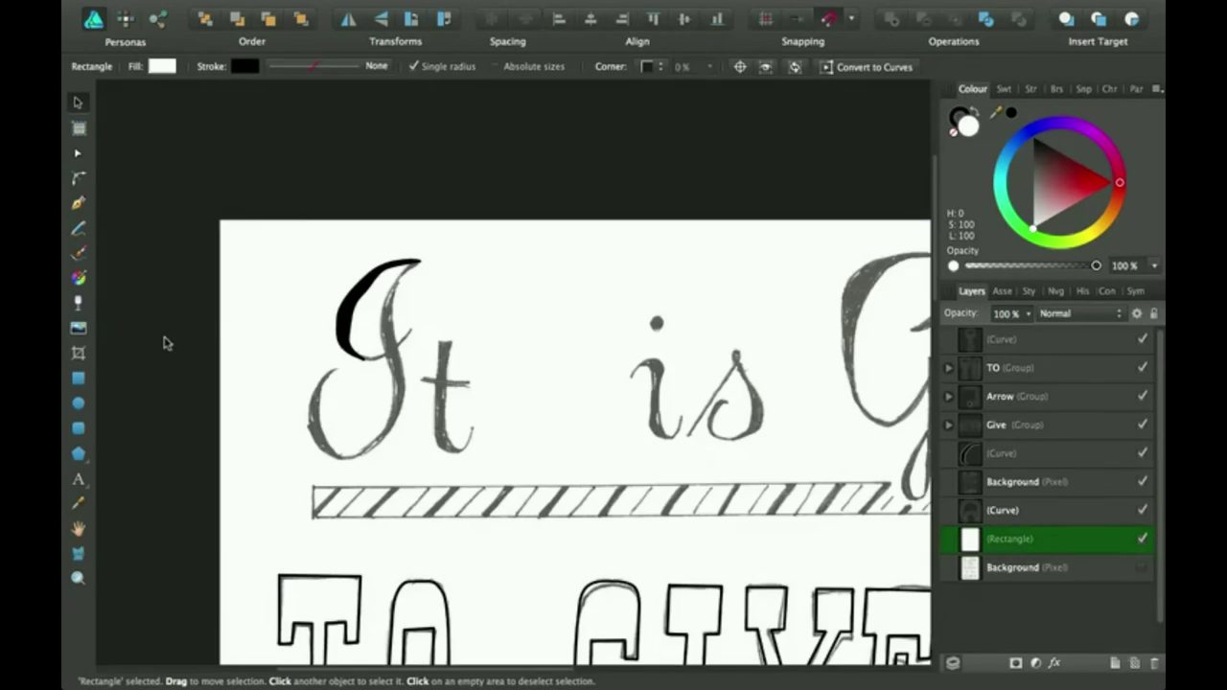
{"action": "scroll", "coordinate": [482, 413], "scroll_direction": "down", "scroll_amount": 5}
{"action": "scroll", "coordinate": [482, 413], "scroll_direction": "right", "scroll_amount": 5}
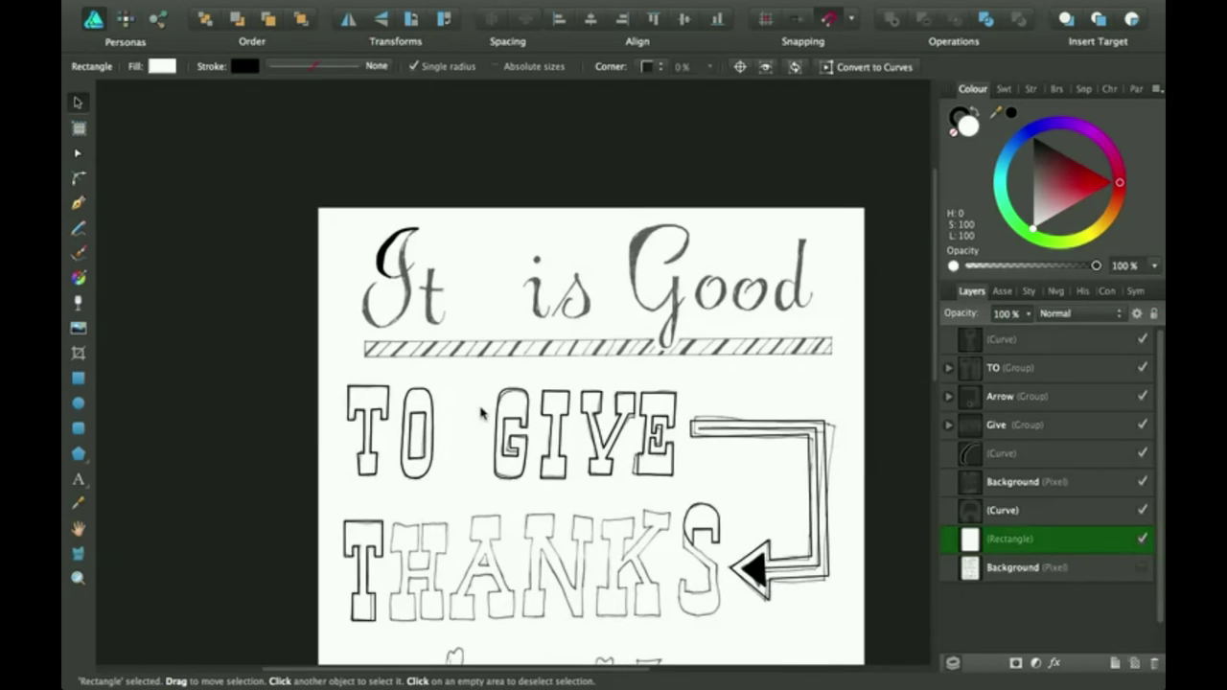
{"action": "key", "text": "super+minus"}
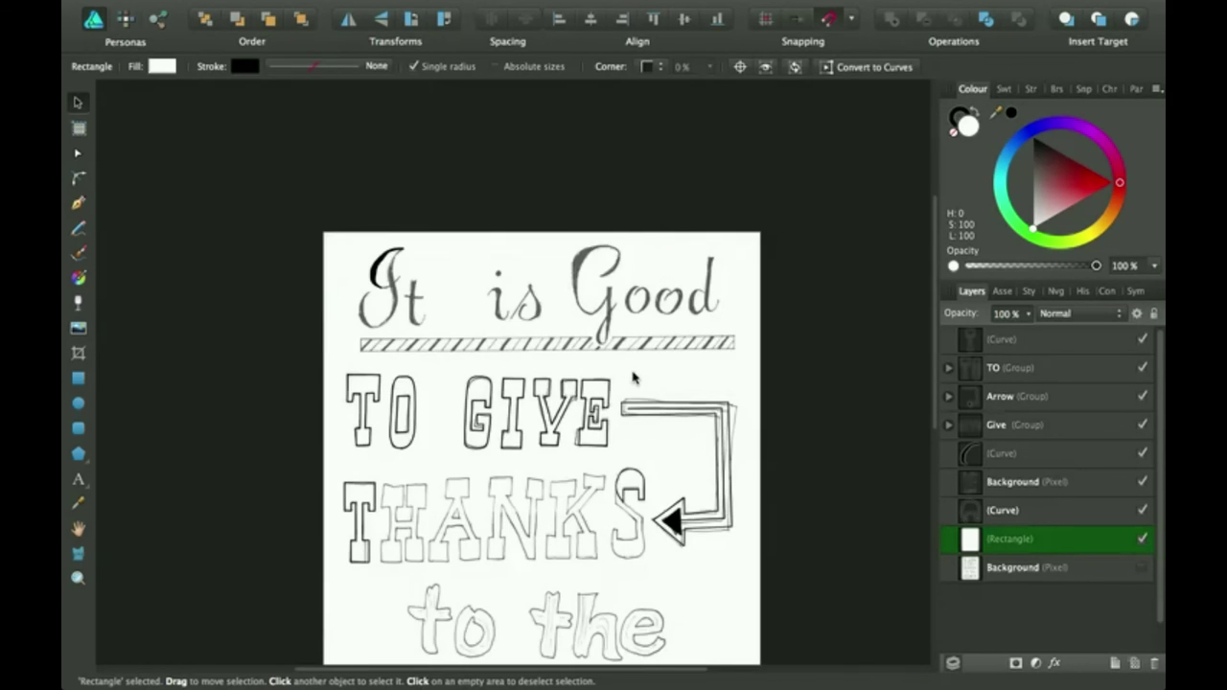
{"action": "scroll", "coordinate": [715, 441], "scroll_direction": "down", "scroll_amount": 5}
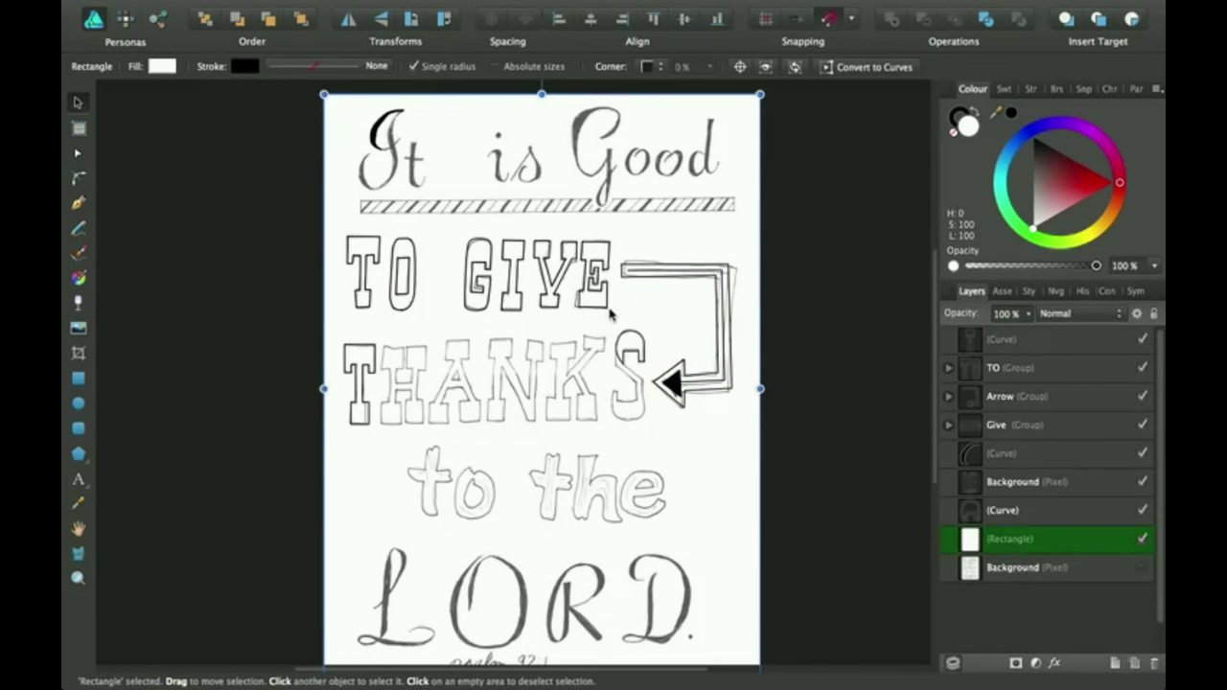
{"action": "scroll", "coordinate": [827, 350], "scroll_direction": "down", "scroll_amount": 2}
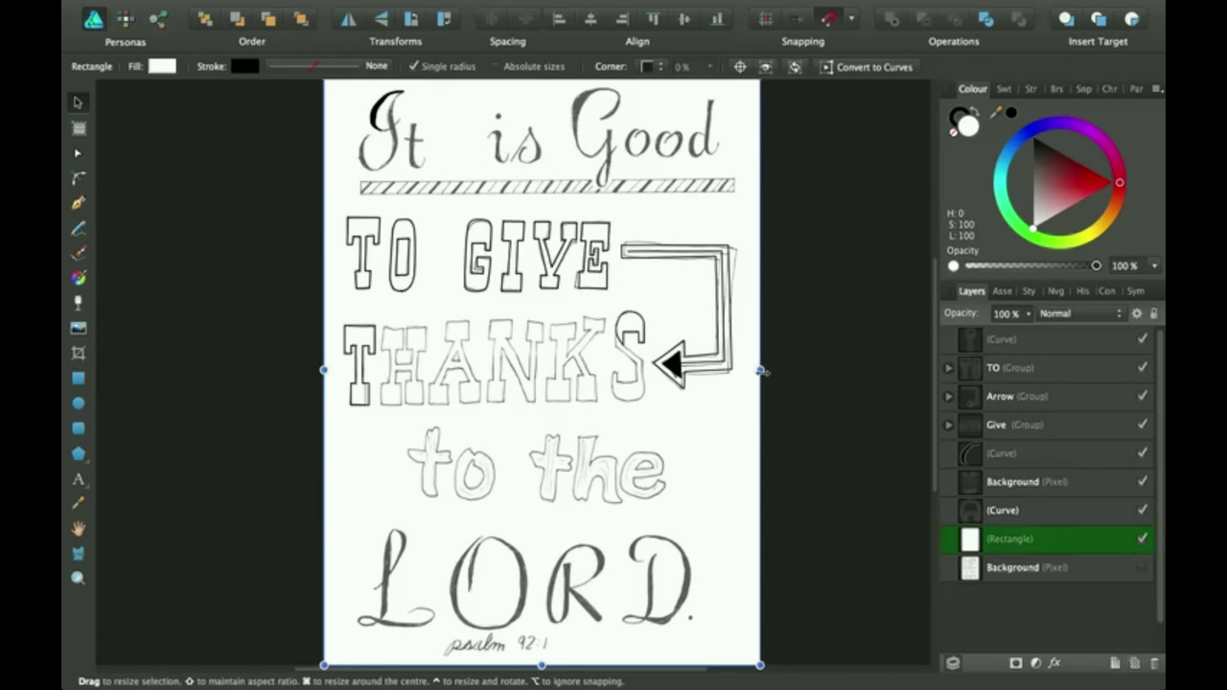
- Drag the white background rectangle's right edge to about 2528 px wide
{"action": "left_click_drag", "start_coordinate": [757, 372], "coordinate": [761, 371]}
{"action": "left_click_drag", "start_coordinate": [765, 370], "coordinate": [759, 370]}
{"action": "scroll", "coordinate": [694, 403], "scroll_direction": "up", "scroll_amount": 2}
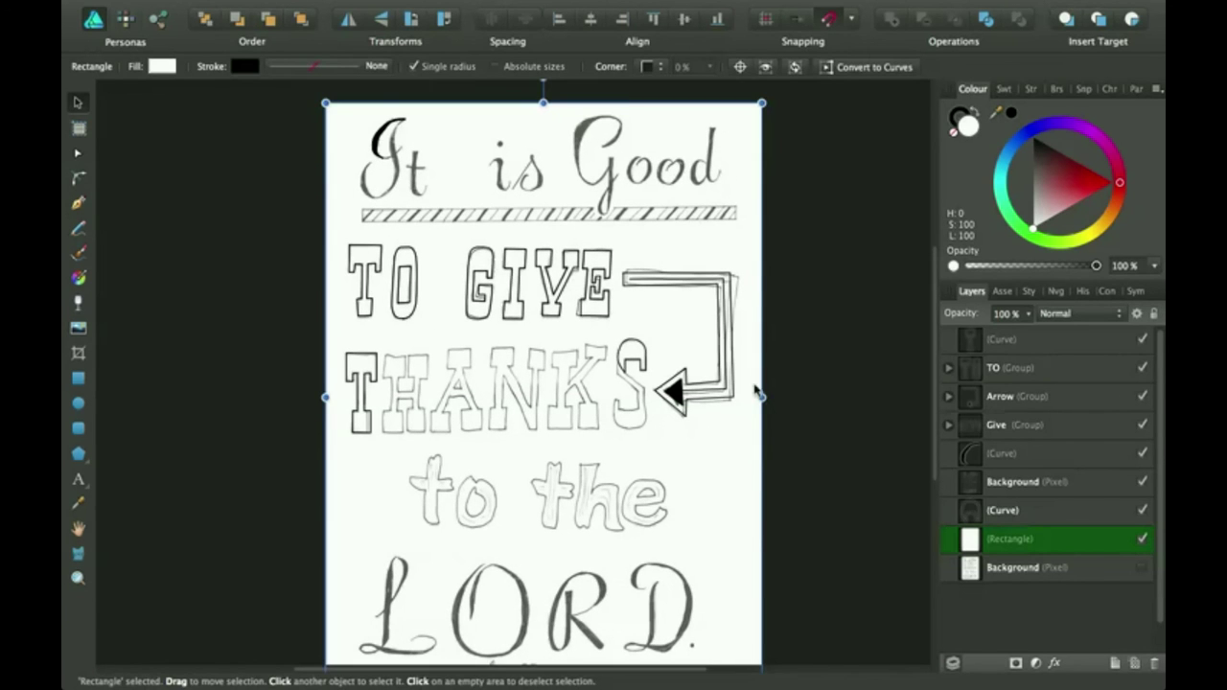